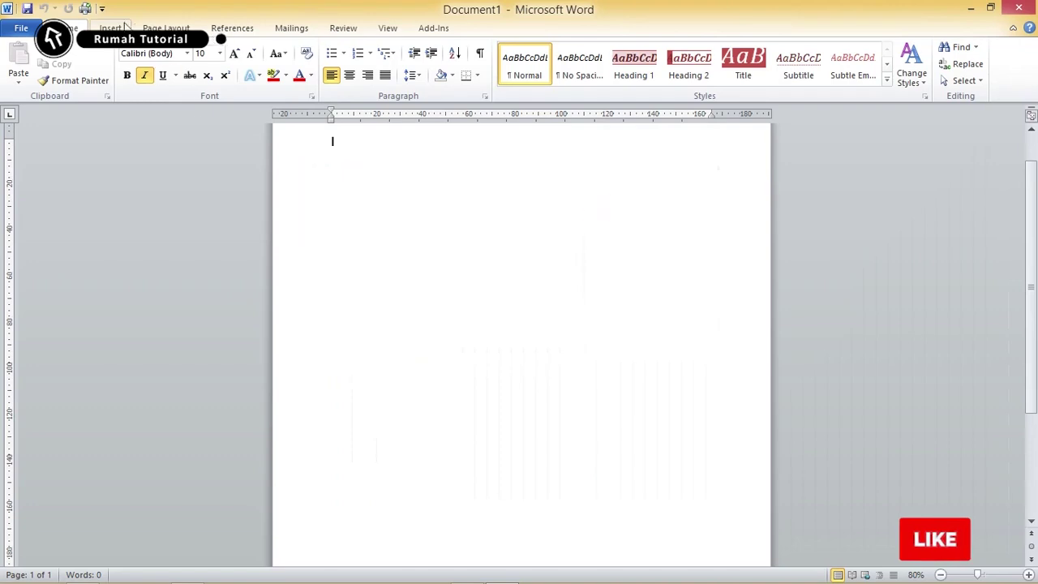
Switch the blank page to A4 paper, landscape orientation and the Narrow margin preset.
{"action": "left_click", "coordinate": [165, 28]}
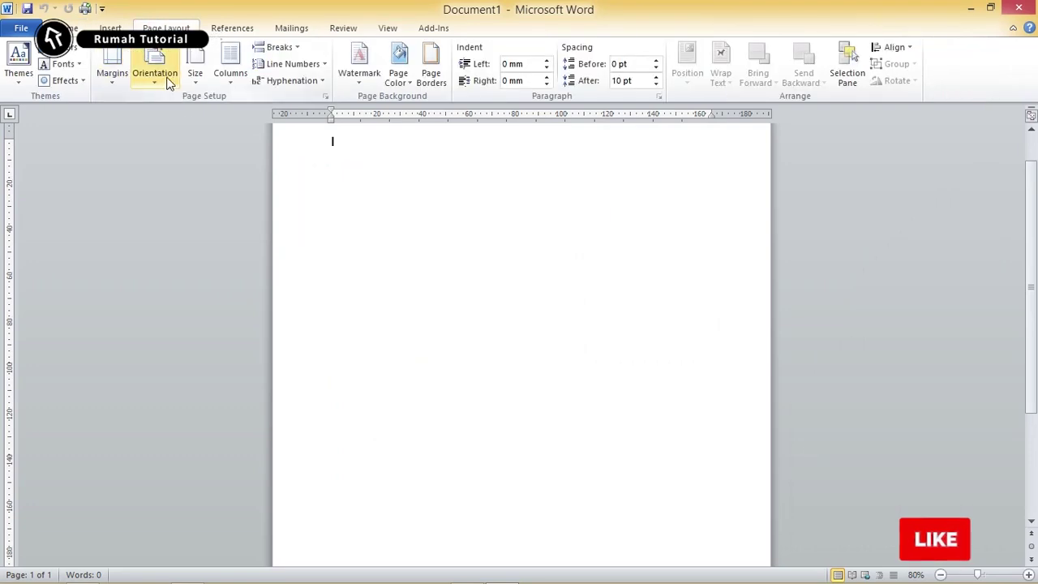
{"action": "left_click", "coordinate": [195, 75]}
{"action": "mouse_move", "coordinate": [347, 283]}
{"action": "left_mouse_down"}
{"action": "mouse_move", "coordinate": [348, 364]}
{"action": "mouse_move", "coordinate": [349, 185]}
{"action": "left_mouse_up"}
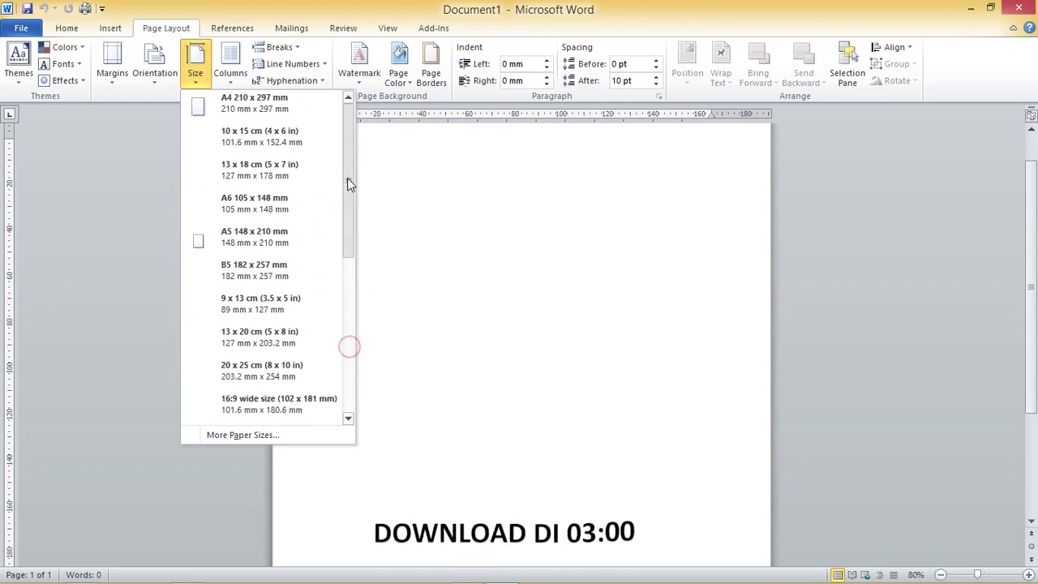
{"action": "left_click", "coordinate": [266, 107]}
{"action": "left_click", "coordinate": [146, 69]}
{"action": "left_click", "coordinate": [188, 138]}
{"action": "left_click", "coordinate": [112, 71]}
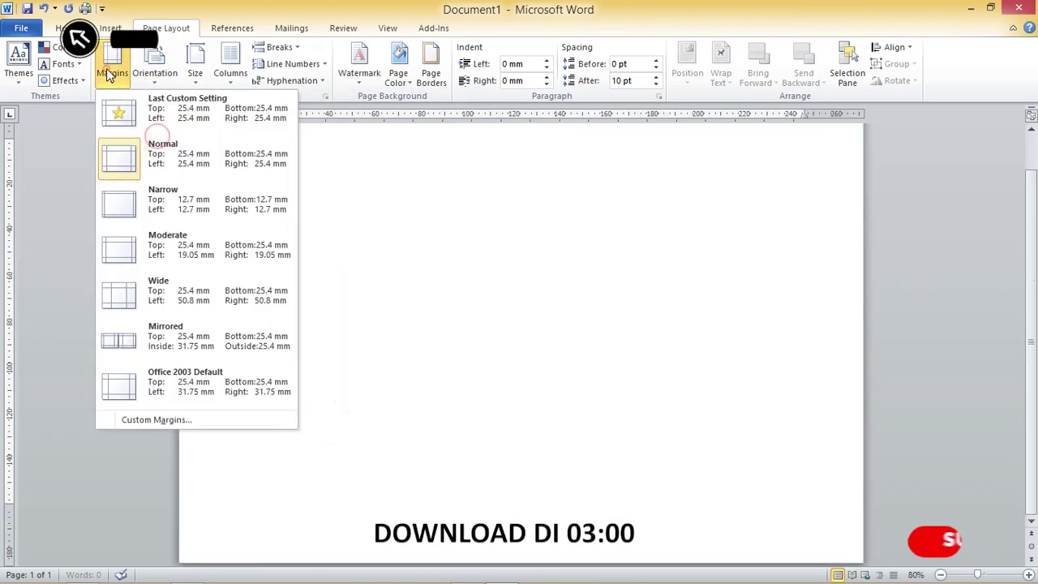
{"action": "left_click", "coordinate": [134, 201]}
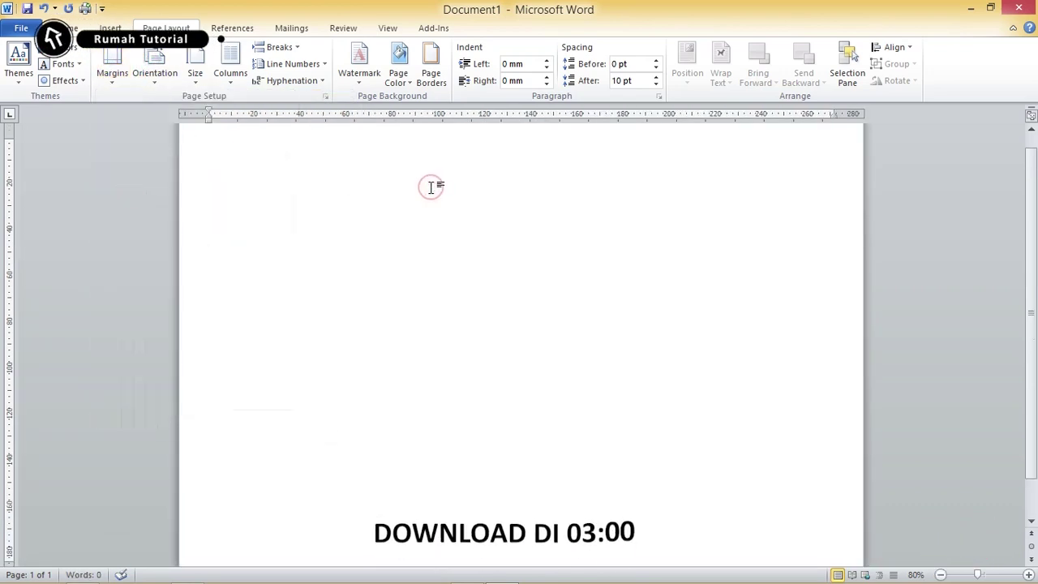
{"action": "scroll", "coordinate": [629, 206], "scroll_direction": "down", "scroll_amount": 2, "text": "ctrl"}
Draw a rectangle near the top-left of the page.
{"action": "left_click", "coordinate": [111, 27]}
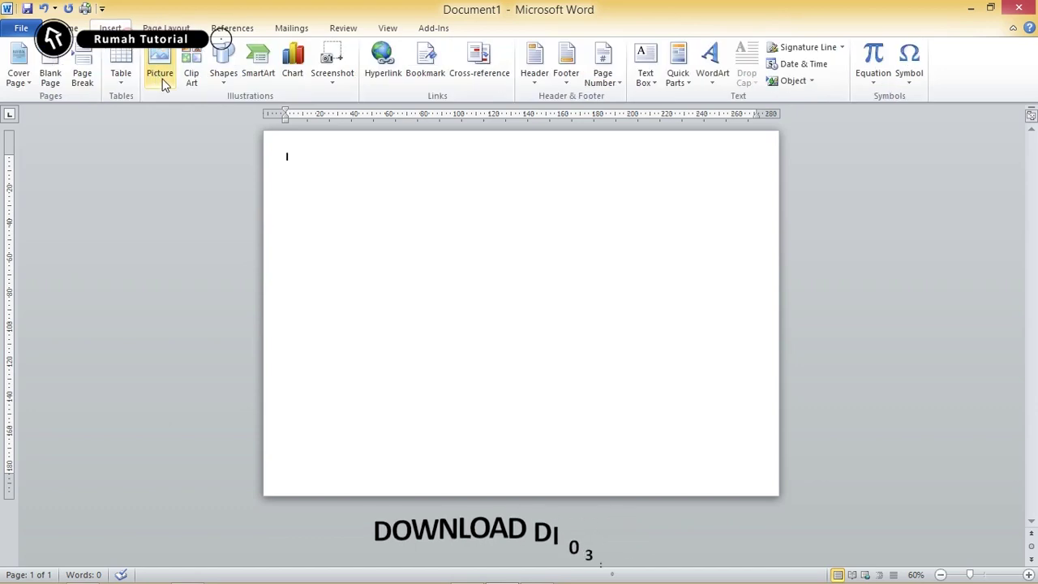
{"action": "left_click", "coordinate": [223, 69]}
{"action": "left_click", "coordinate": [262, 113]}
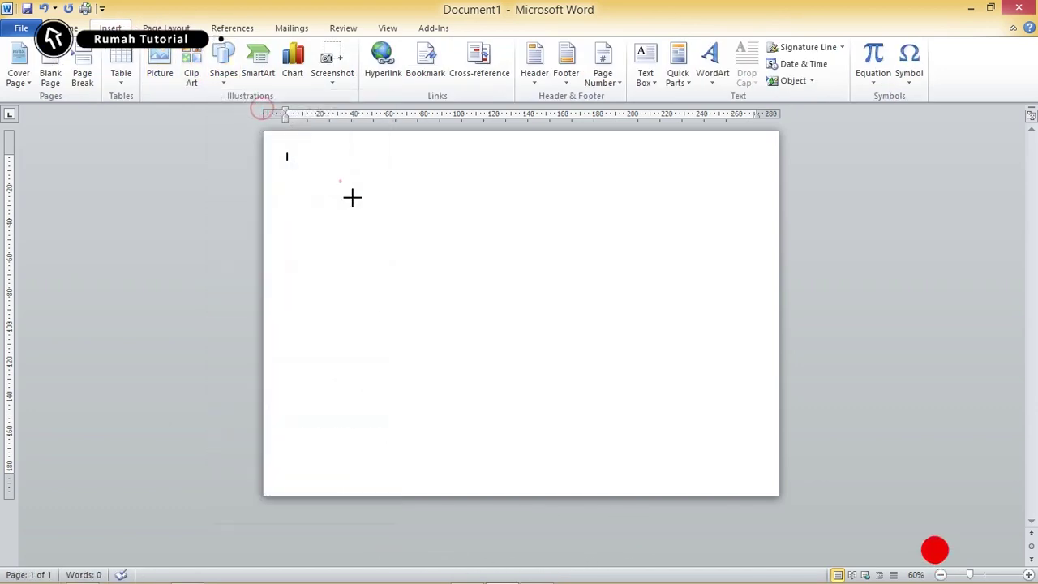
{"action": "left_click_drag", "start_coordinate": [336, 177], "coordinate": [440, 309]}
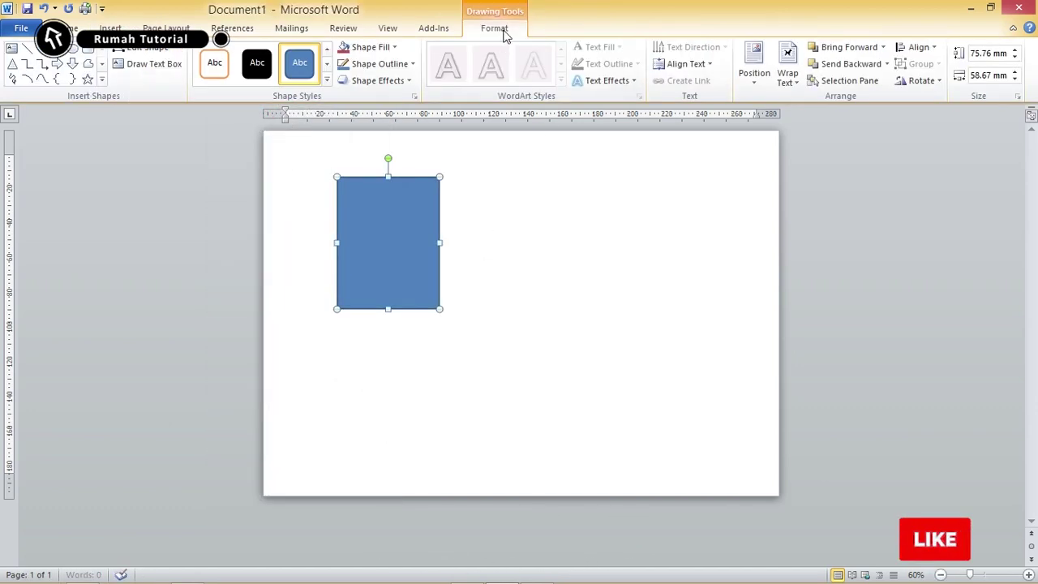
Size the rectangle to 126 mm tall by 79 mm wide and move it into the top-left corner.
{"action": "left_click", "coordinate": [503, 31]}
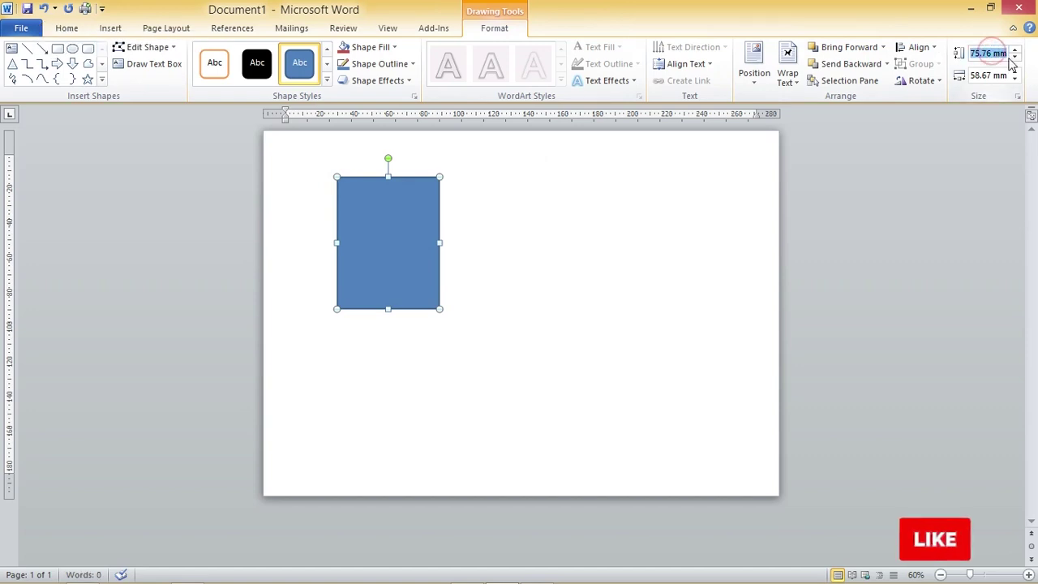
{"action": "type", "text": "79"}
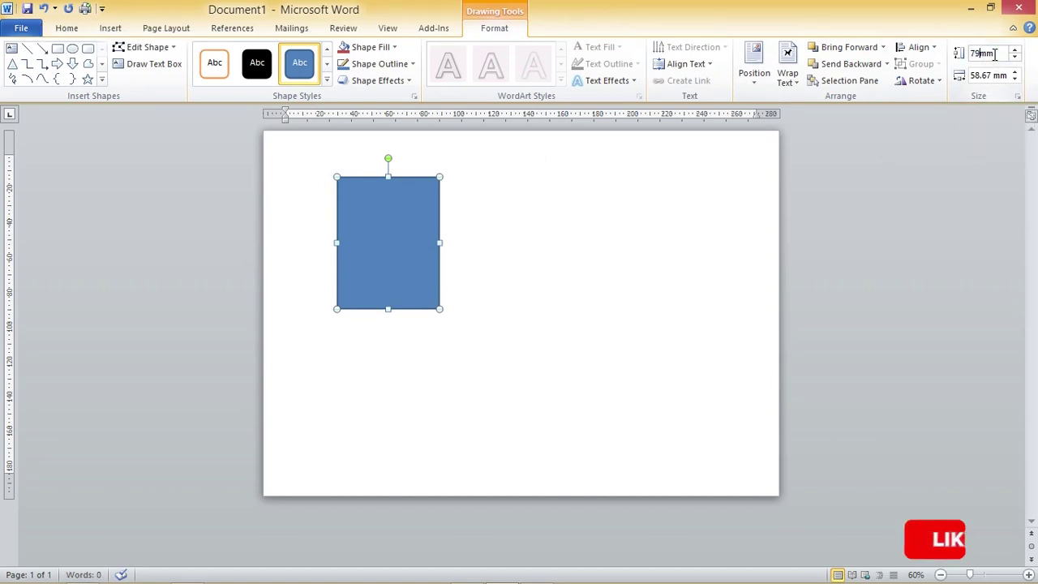
{"action": "key", "text": "Return"}
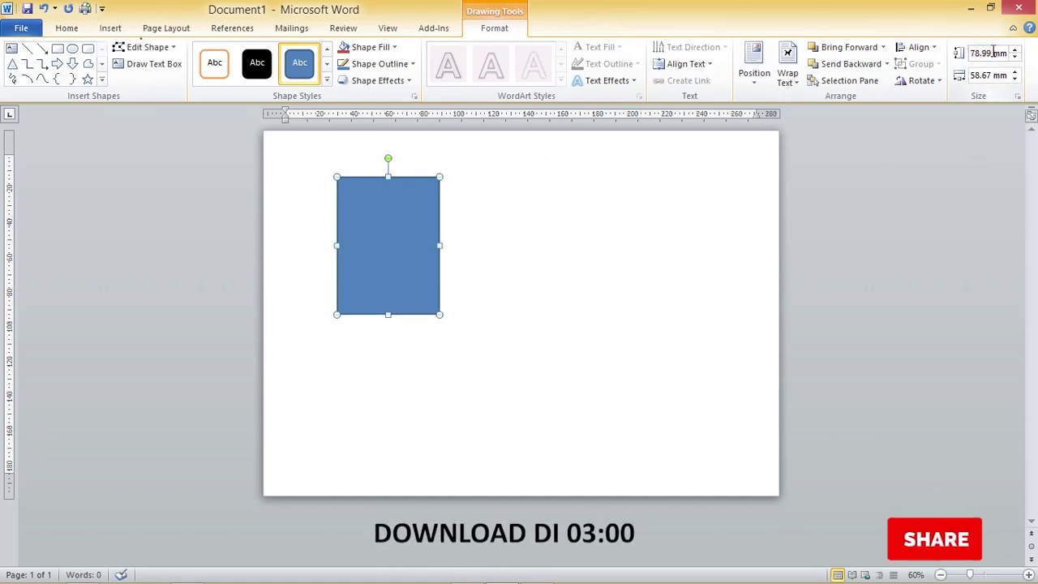
{"action": "double_click", "coordinate": [985, 54]}
{"action": "type", "text": "126"}
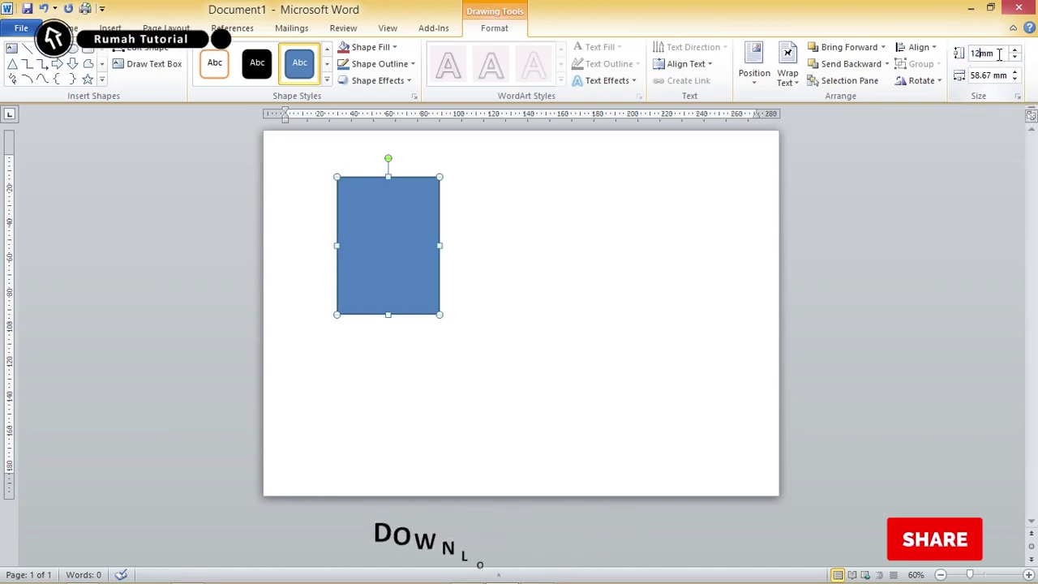
{"action": "double_click", "coordinate": [989, 76]}
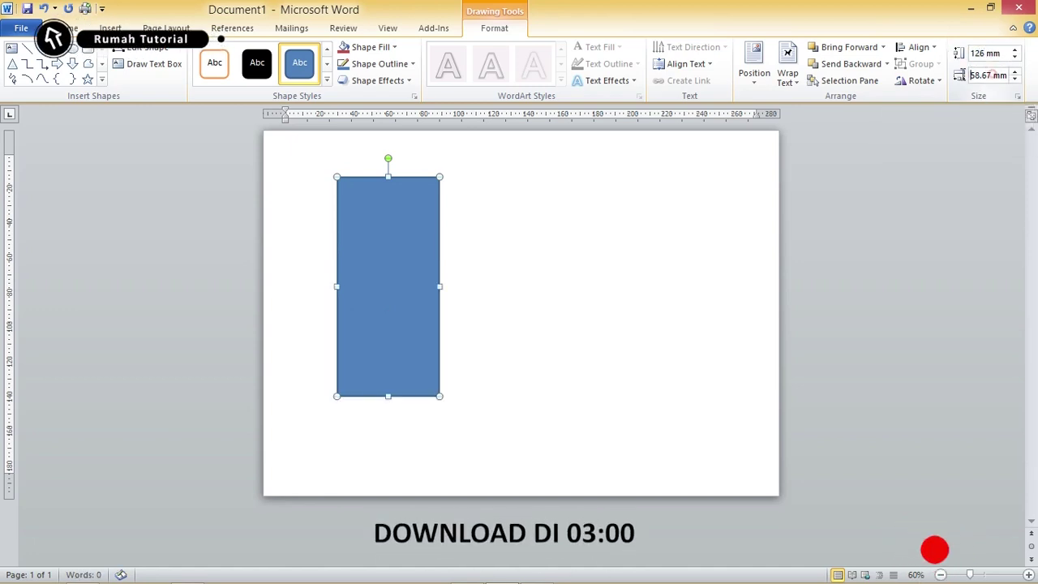
{"action": "type", "text": "79"}
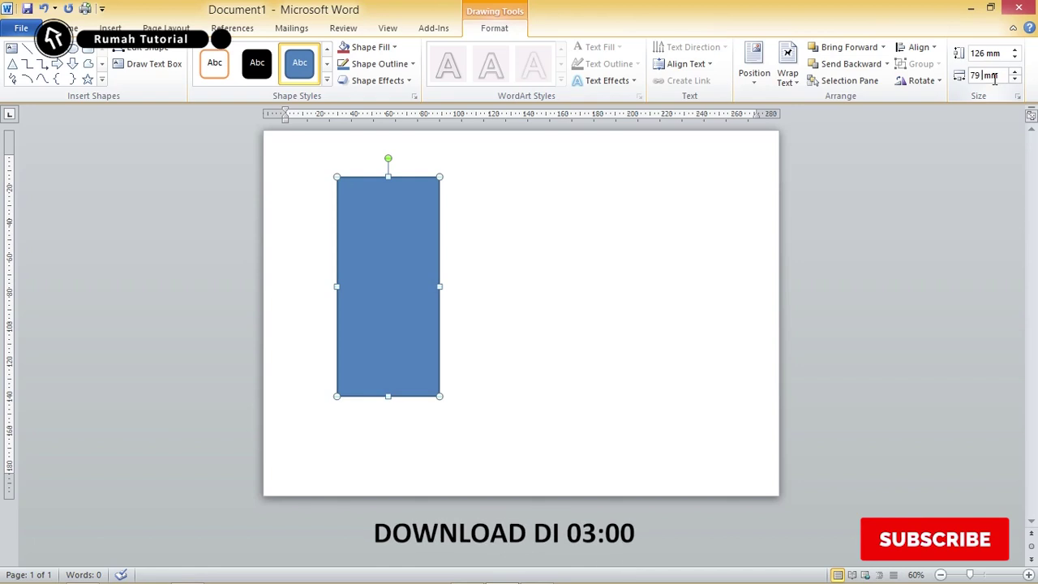
{"action": "key", "text": "Return"}
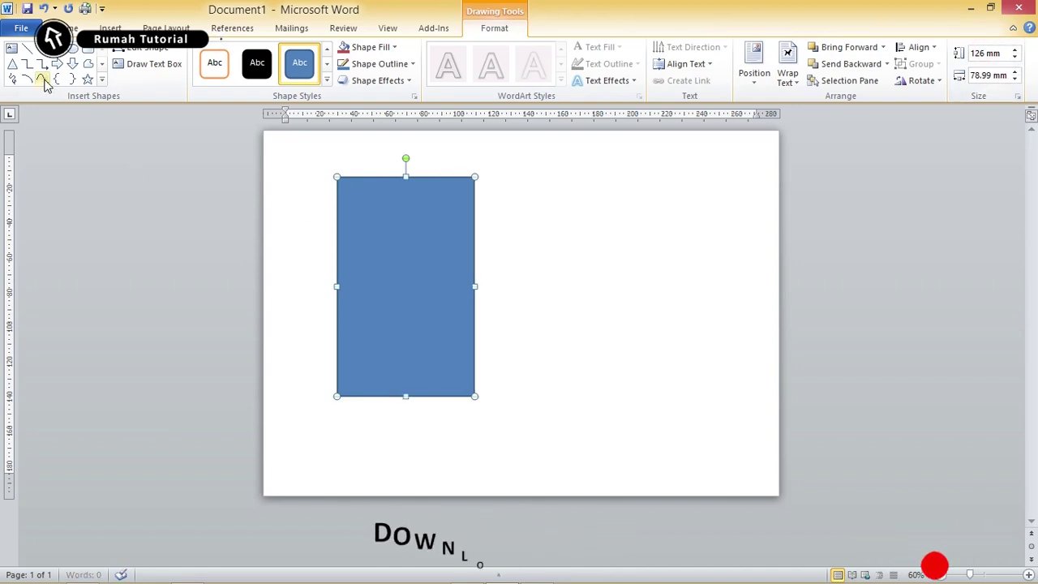
{"action": "left_click_drag", "start_coordinate": [409, 206], "coordinate": [353, 175]}
Fill the rectangle with the green Depan card picture.
{"action": "left_click", "coordinate": [467, 212]}
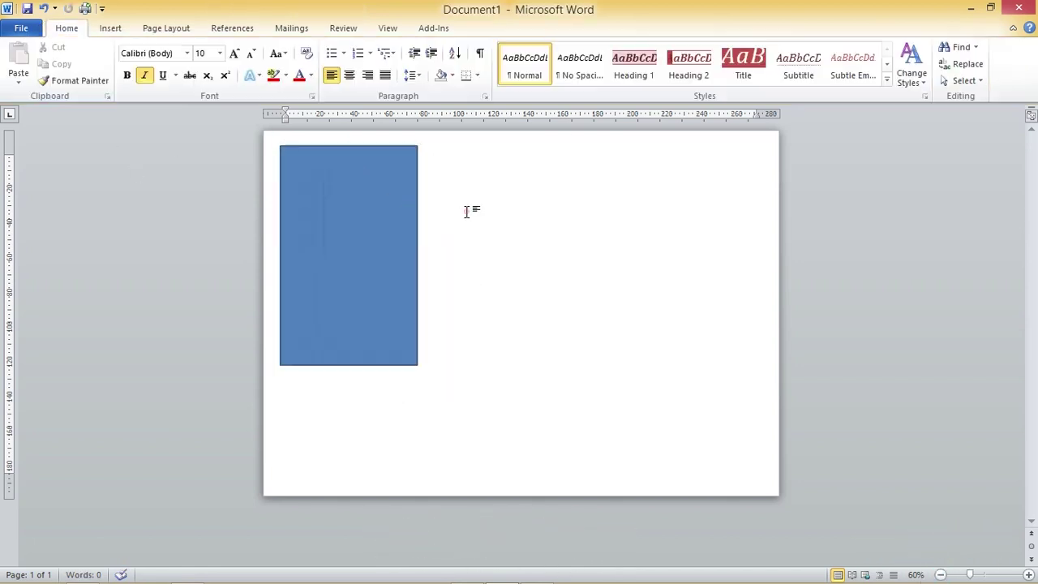
{"action": "left_click", "coordinate": [377, 208]}
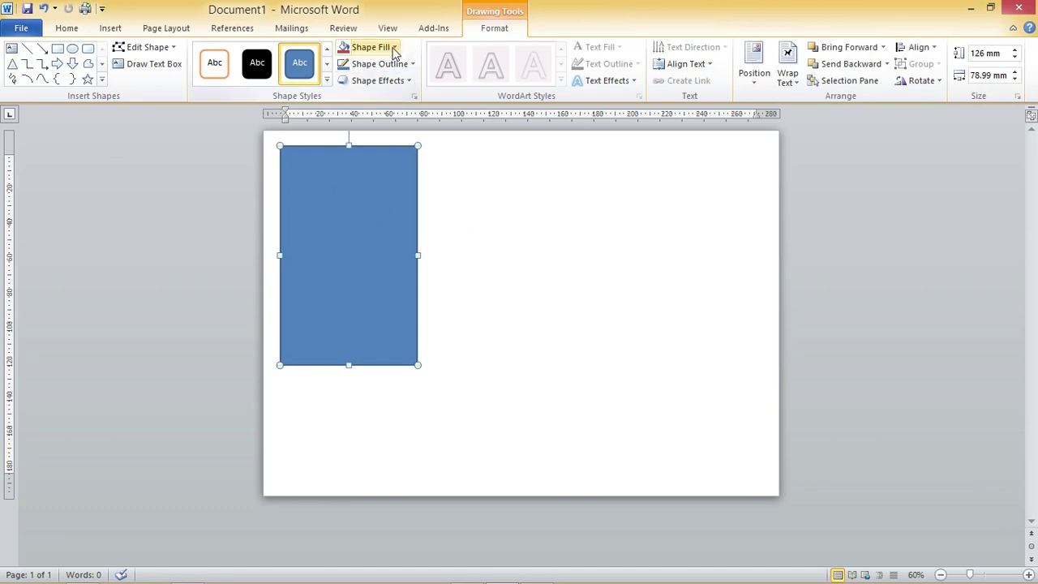
{"action": "left_click", "coordinate": [395, 48]}
{"action": "left_click", "coordinate": [379, 207]}
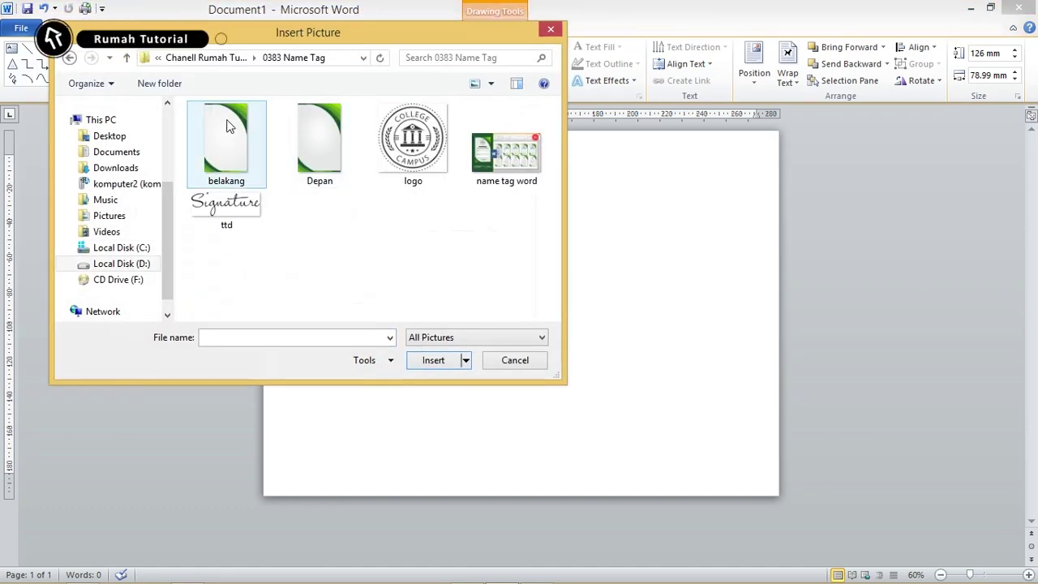
{"action": "double_click", "coordinate": [301, 132]}
Remove the green card's outline.
{"action": "left_click", "coordinate": [461, 176]}
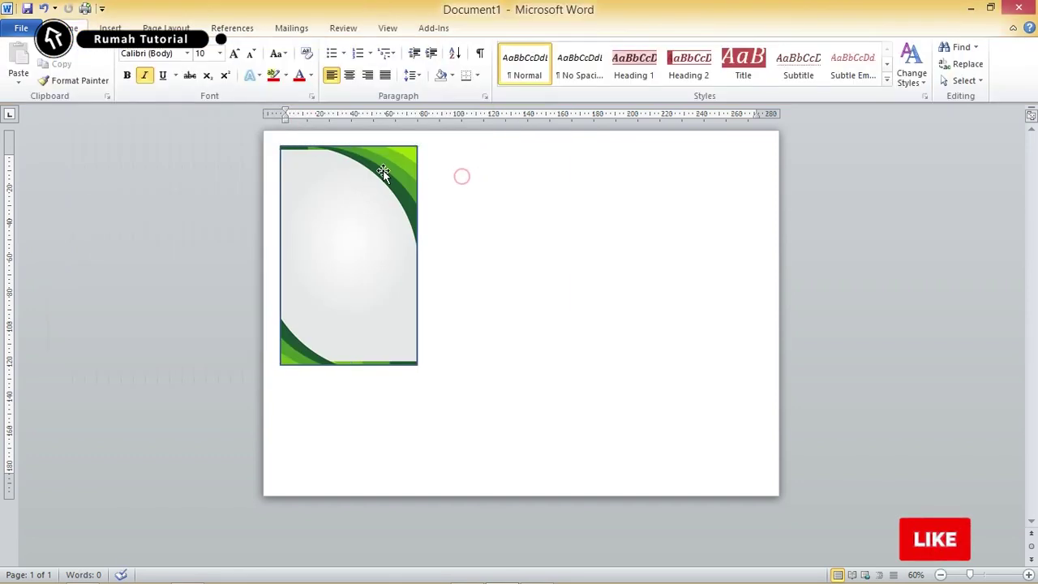
{"action": "left_click", "coordinate": [383, 174]}
{"action": "left_click", "coordinate": [570, 31]}
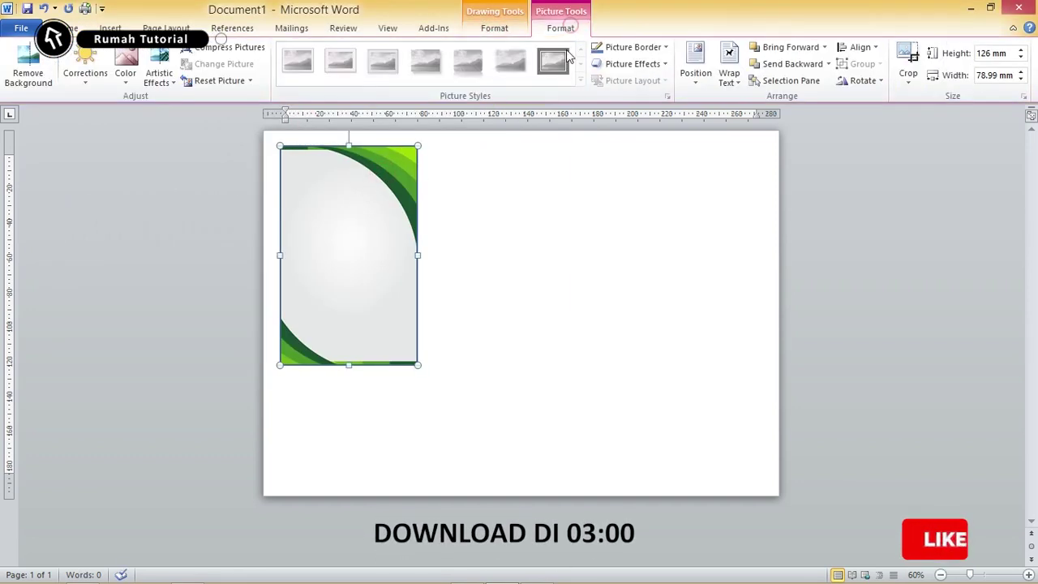
{"action": "left_click", "coordinate": [632, 47]}
{"action": "left_click", "coordinate": [640, 172]}
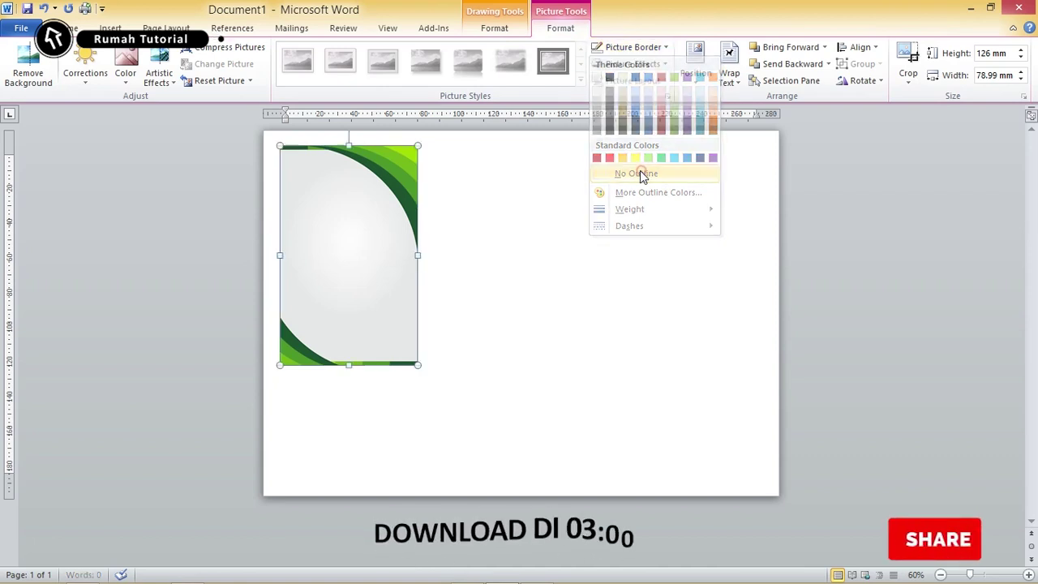
{"action": "left_click", "coordinate": [441, 199]}
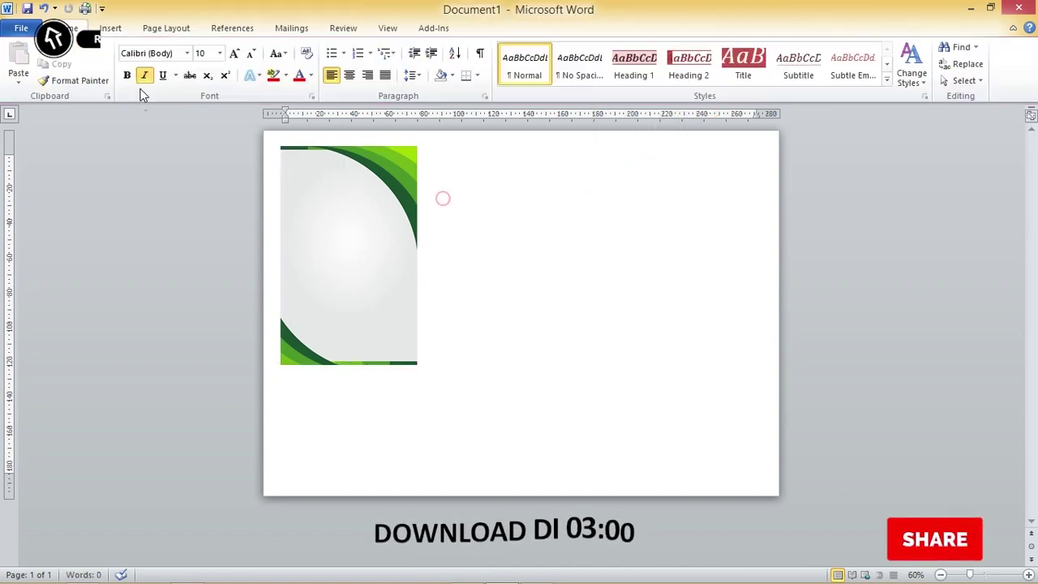
{"action": "left_click", "coordinate": [110, 27]}
Draw a circle beside the card and fill it with the college logo picture.
{"action": "left_click", "coordinate": [226, 81]}
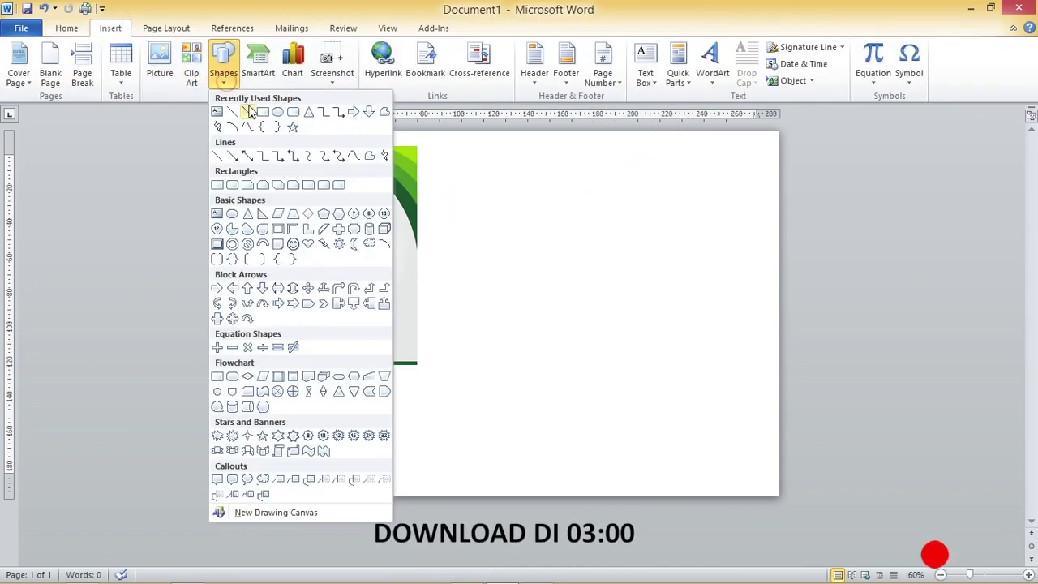
{"action": "left_click", "coordinate": [271, 106]}
{"action": "left_click_drag", "start_coordinate": [455, 204], "coordinate": [526, 273]}
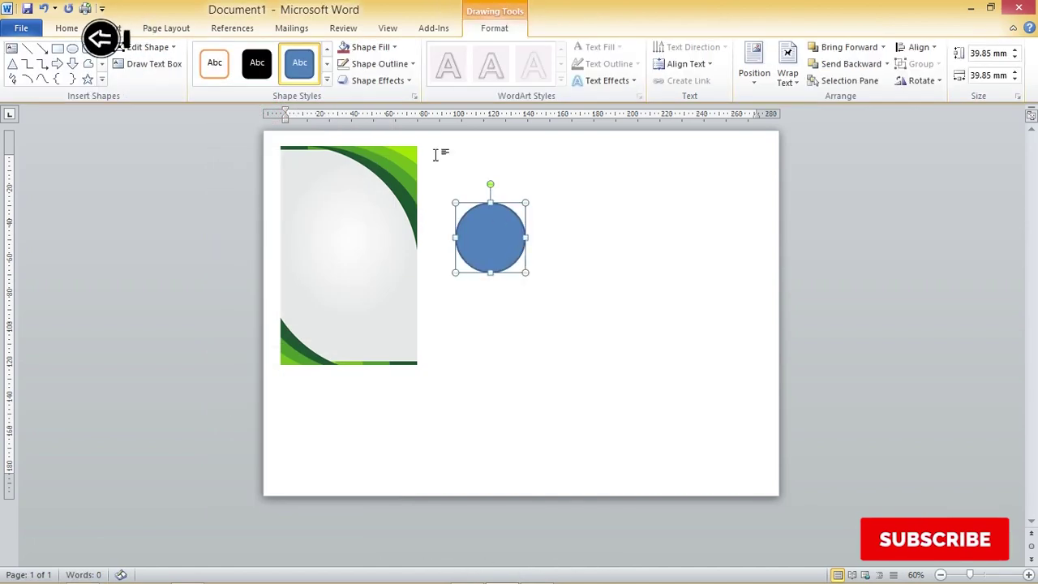
{"action": "left_click", "coordinate": [364, 48]}
{"action": "left_click", "coordinate": [394, 210]}
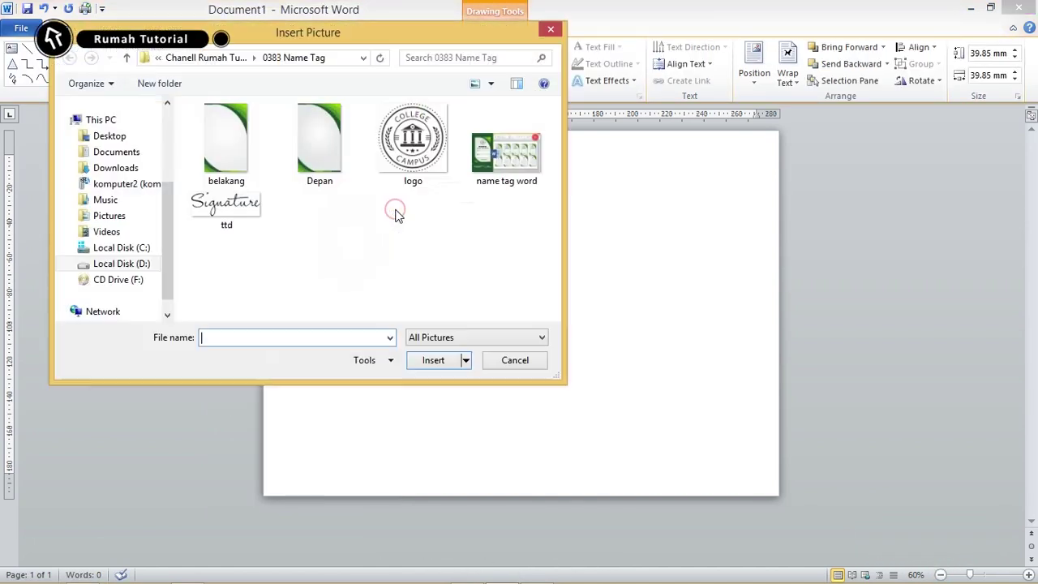
{"action": "double_click", "coordinate": [408, 150]}
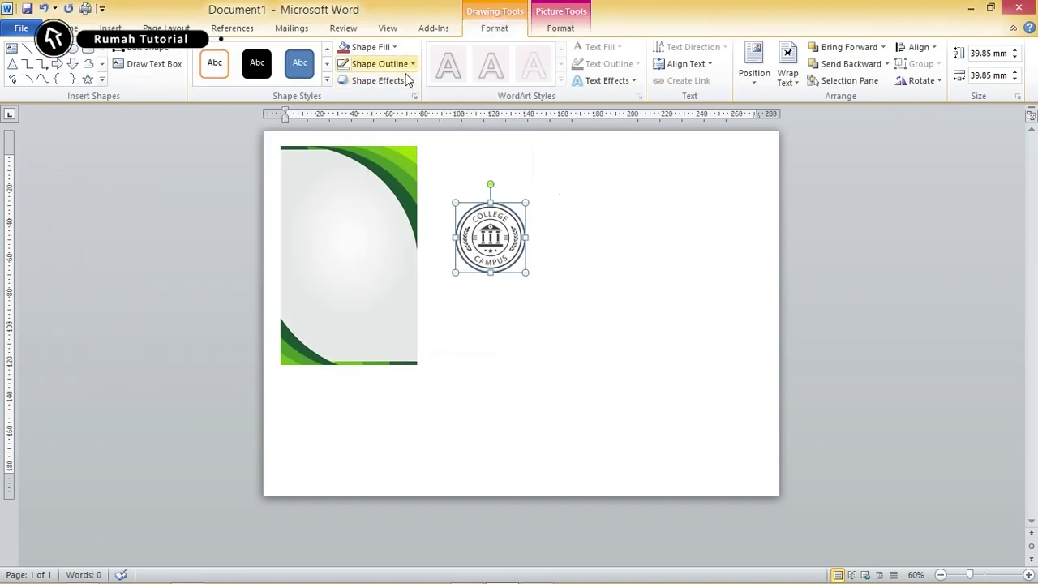
Remove the logo's outline and move it onto the top of the card.
{"action": "left_click", "coordinate": [391, 49]}
{"action": "left_click", "coordinate": [391, 49]}
{"action": "left_click", "coordinate": [381, 64]}
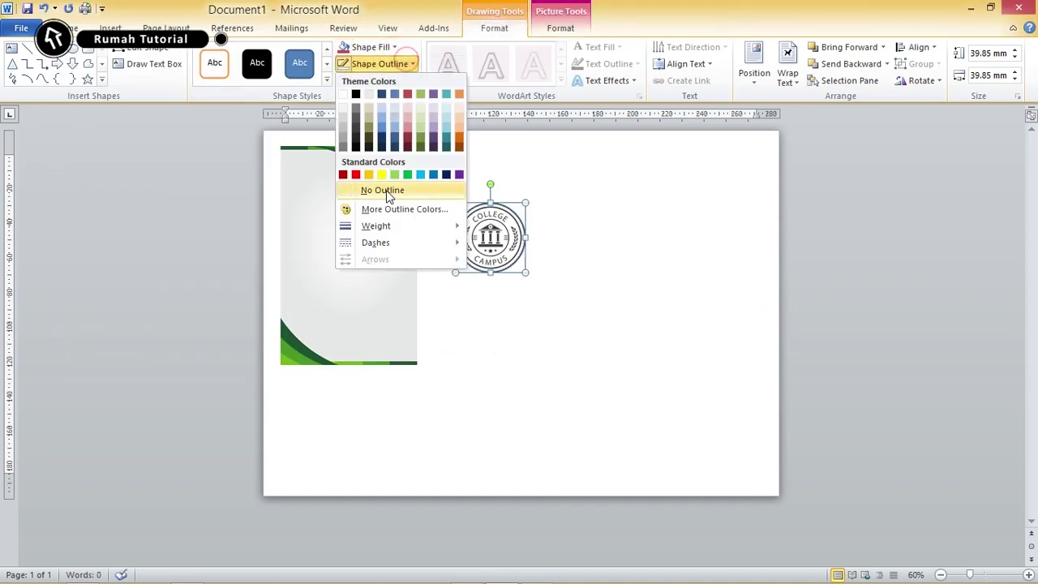
{"action": "left_click", "coordinate": [388, 190]}
{"action": "left_click", "coordinate": [466, 155]}
{"action": "mouse_move", "coordinate": [511, 212]}
{"action": "left_mouse_down"}
{"action": "mouse_move", "coordinate": [369, 176]}
{"action": "mouse_move", "coordinate": [354, 198]}
{"action": "mouse_move", "coordinate": [351, 184]}
{"action": "left_mouse_up"}
{"action": "left_click", "coordinate": [462, 175]}
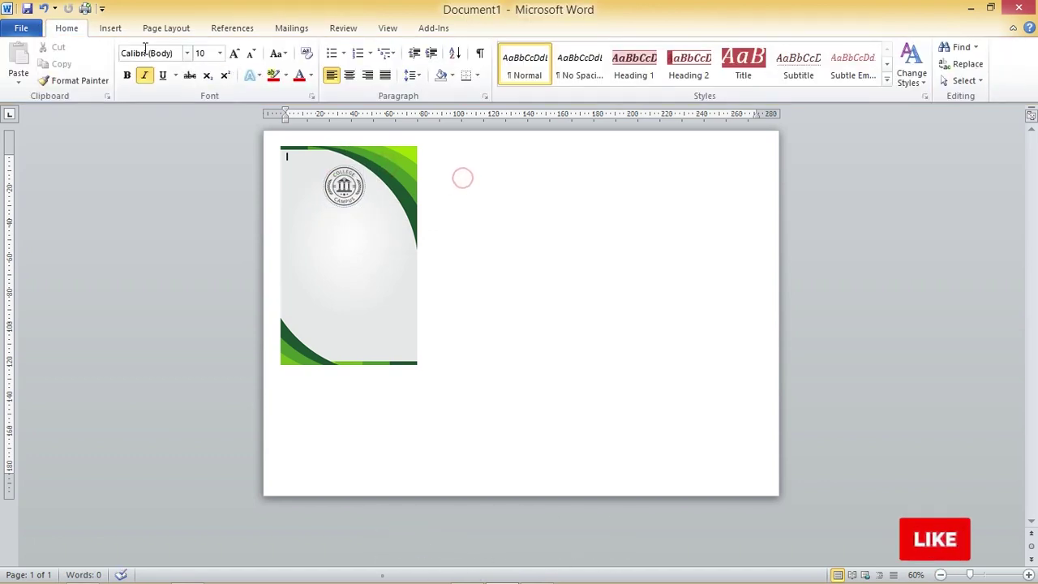
{"action": "left_click", "coordinate": [110, 27]}
Draw a rectangle beside the card, fill it with the ttd signature picture and widen it onto the card's bottom.
{"action": "left_click", "coordinate": [223, 72]}
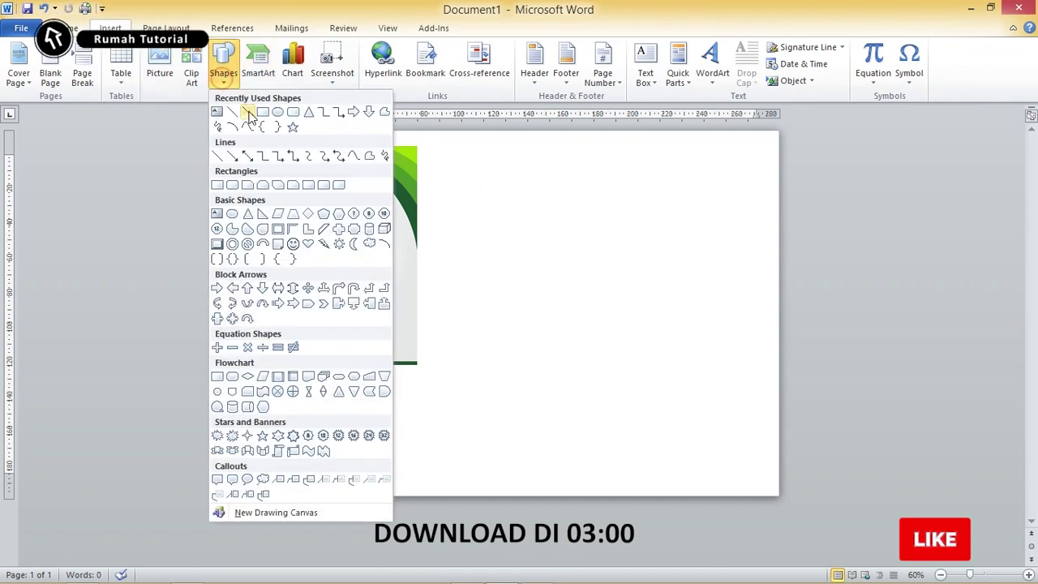
{"action": "left_click", "coordinate": [247, 112]}
{"action": "left_click_drag", "start_coordinate": [484, 213], "coordinate": [583, 250]}
{"action": "left_click", "coordinate": [371, 47]}
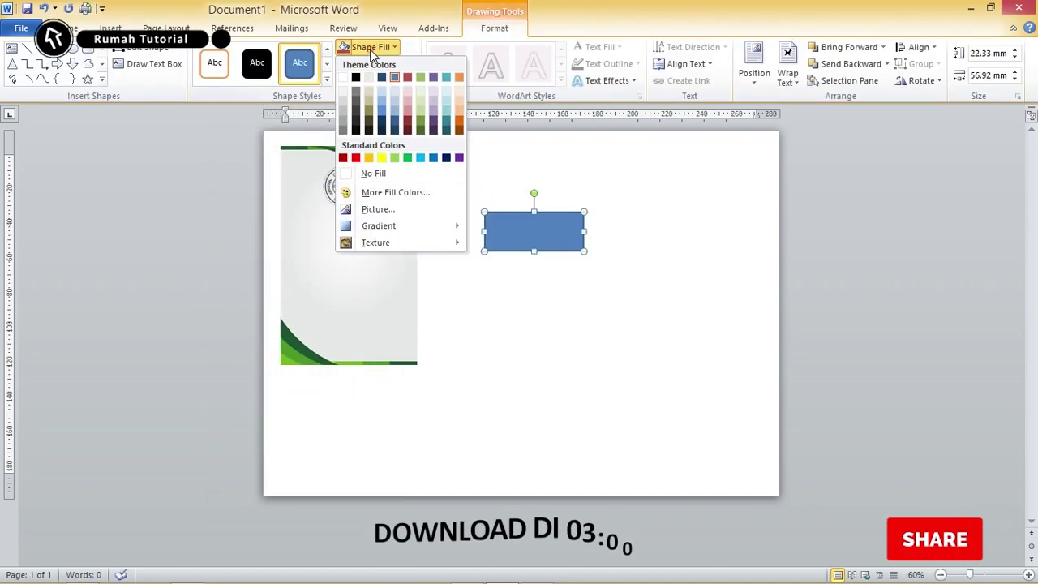
{"action": "left_click", "coordinate": [408, 208]}
{"action": "left_click", "coordinate": [240, 209]}
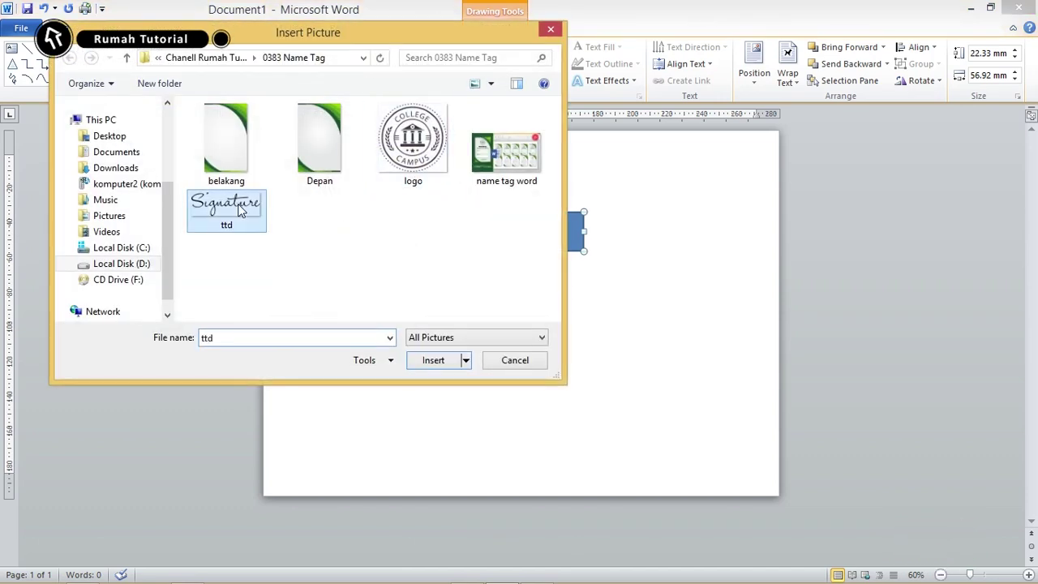
{"action": "double_click", "coordinate": [240, 210]}
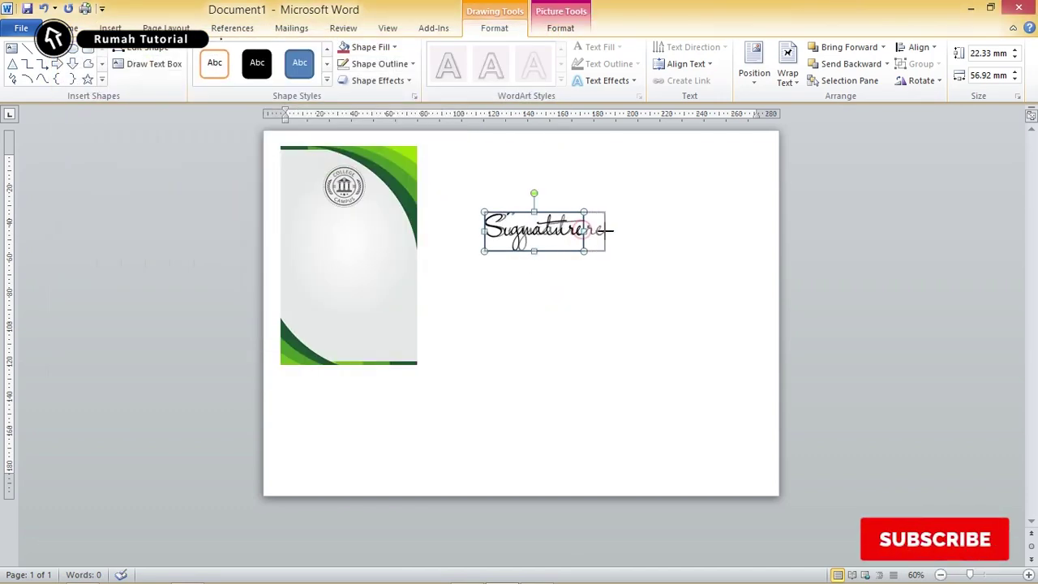
{"action": "mouse_move", "coordinate": [607, 231]}
{"action": "left_mouse_down"}
{"action": "mouse_move", "coordinate": [574, 222]}
{"action": "mouse_move", "coordinate": [370, 335]}
{"action": "left_mouse_up"}
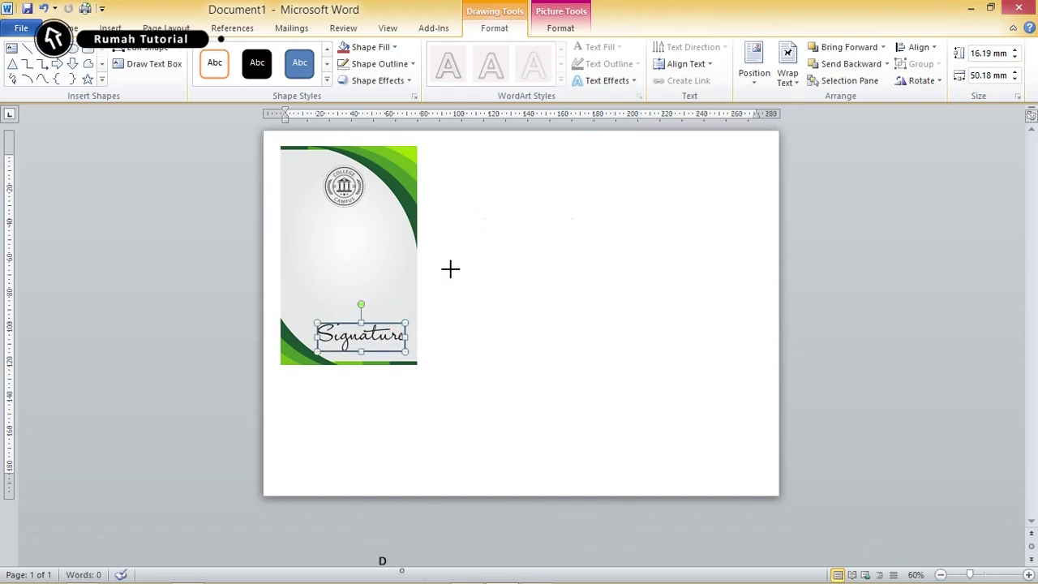
Draw a text box below the card's logo.
{"action": "left_click", "coordinate": [110, 28]}
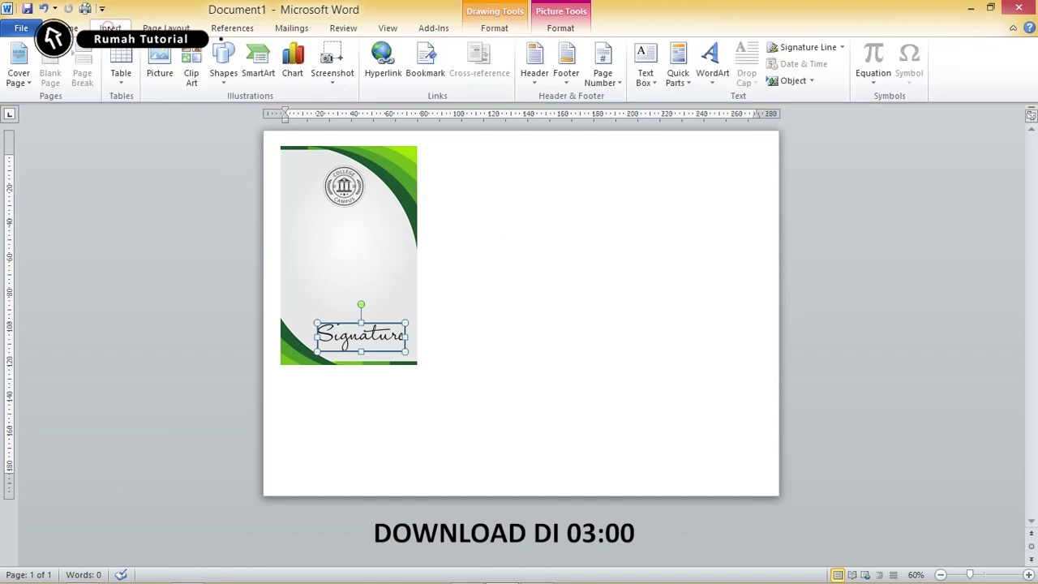
{"action": "left_click", "coordinate": [239, 75]}
{"action": "left_click", "coordinate": [215, 110]}
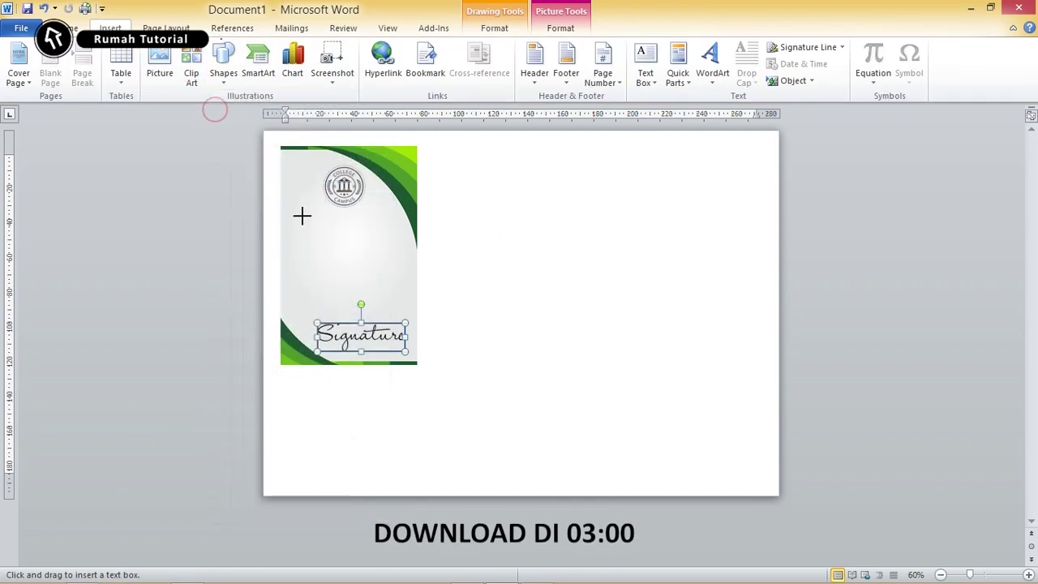
{"action": "mouse_move", "coordinate": [286, 209]}
{"action": "left_mouse_down"}
{"action": "mouse_move", "coordinate": [366, 235]}
{"action": "mouse_move", "coordinate": [410, 272]}
{"action": "left_mouse_up"}
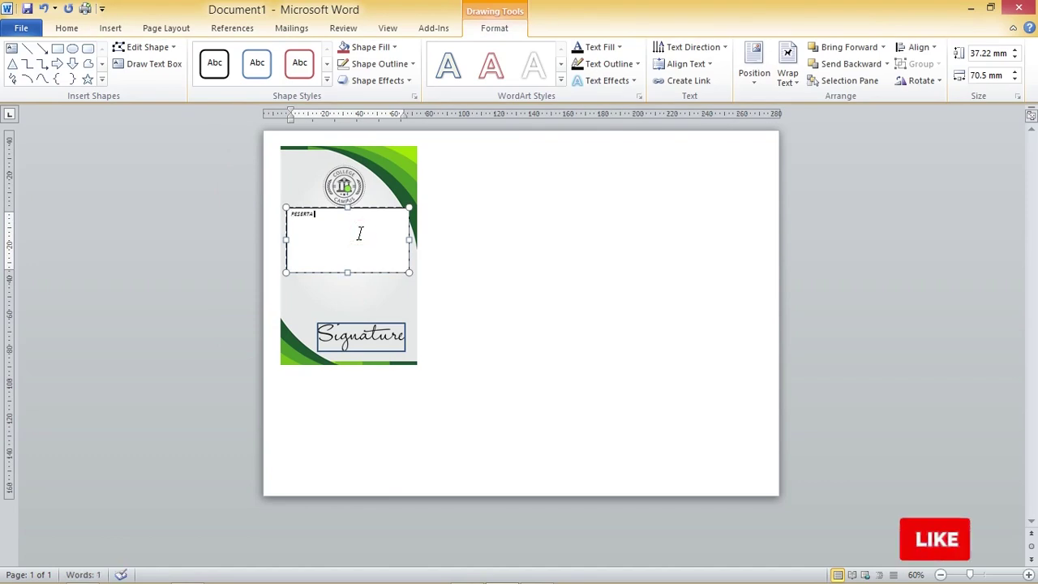
Type PESERTA and SEMINAR SMK NEGERI 4 into the text box and select all of it.
{"action": "scroll", "coordinate": [360, 233], "scroll_direction": "up", "scroll_amount": 5, "text": "ctrl"}
{"action": "scroll", "coordinate": [308, 259], "scroll_direction": "up", "scroll_amount": 1, "text": "ctrl"}
{"action": "left_click_drag", "start_coordinate": [687, 563], "coordinate": [517, 579]}
{"action": "type", "text": "SEM"}
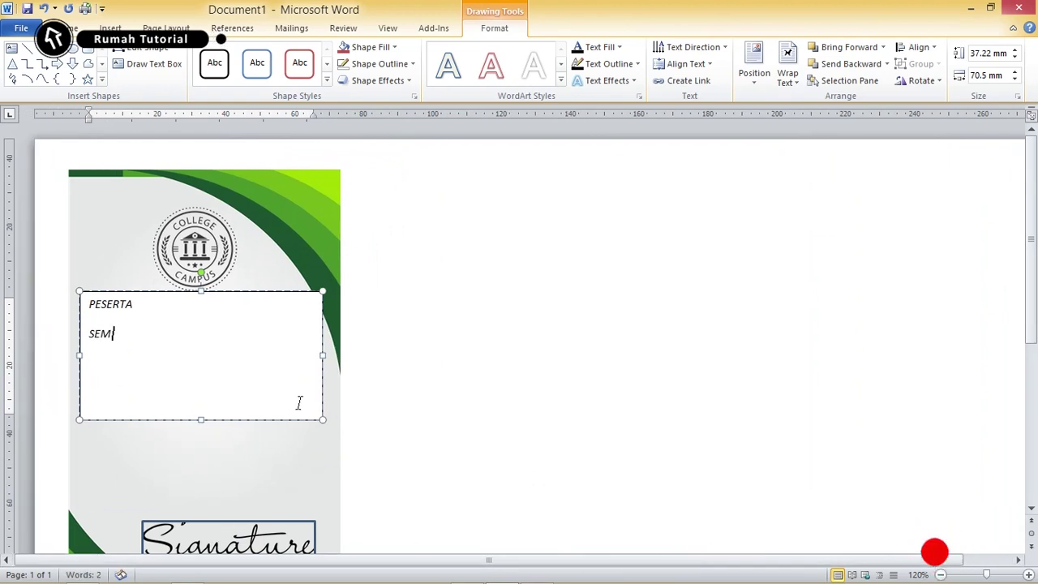
{"action": "type", "text": "IN"}
{"action": "key", "text": "BackSpace"}
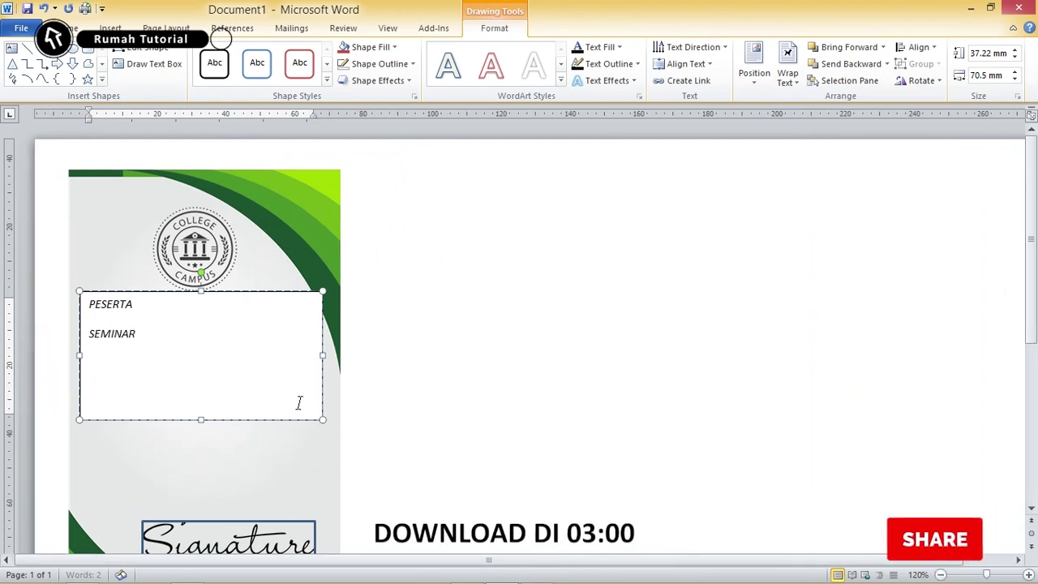
{"action": "type", "text": "NEGER"}
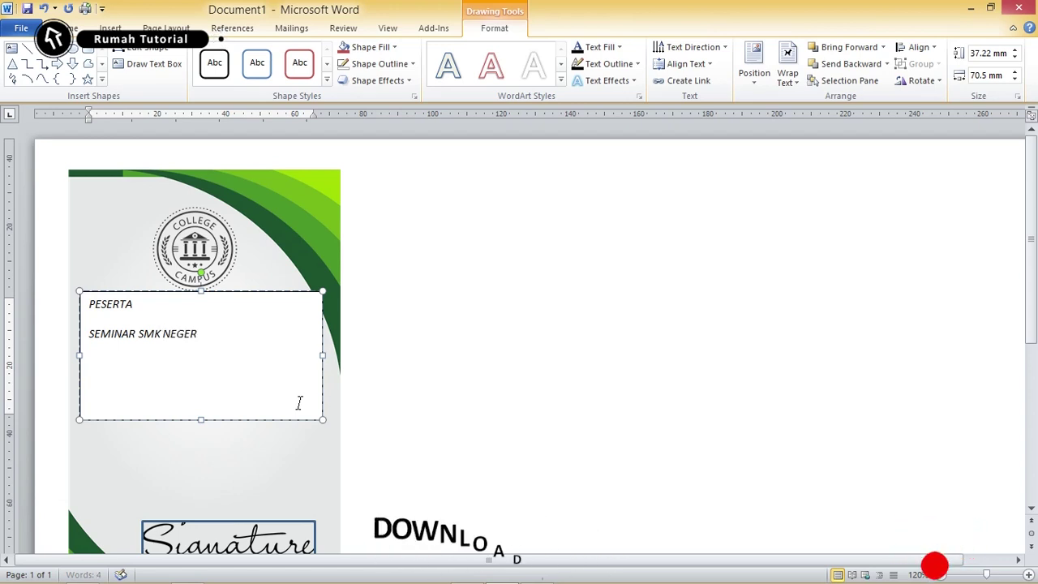
{"action": "type", "text": "I 4"}
{"action": "key", "text": "ctrl+a"}
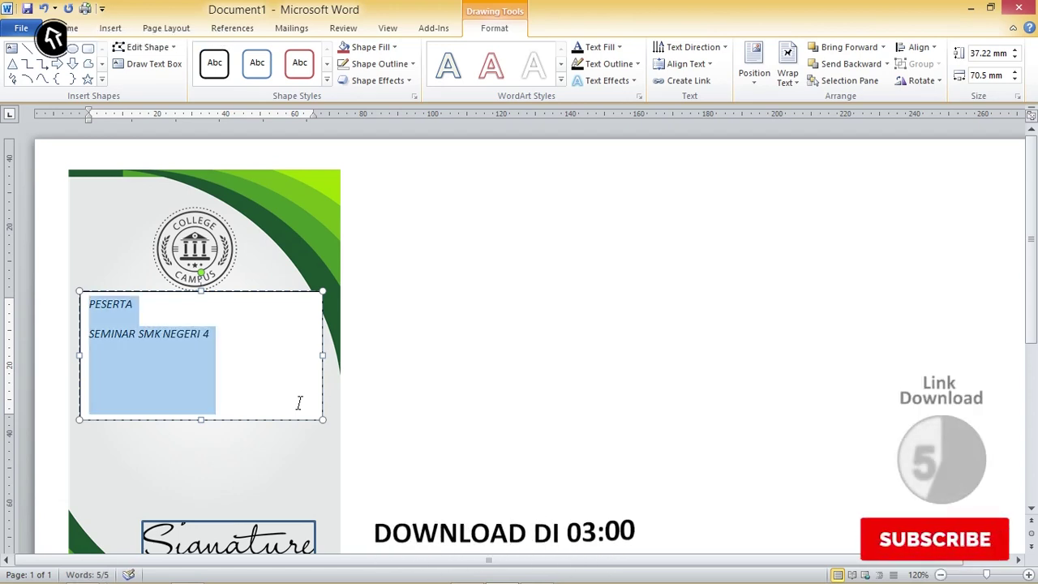
Center the text box text and remove the space after paragraphs.
{"action": "left_click", "coordinate": [66, 28]}
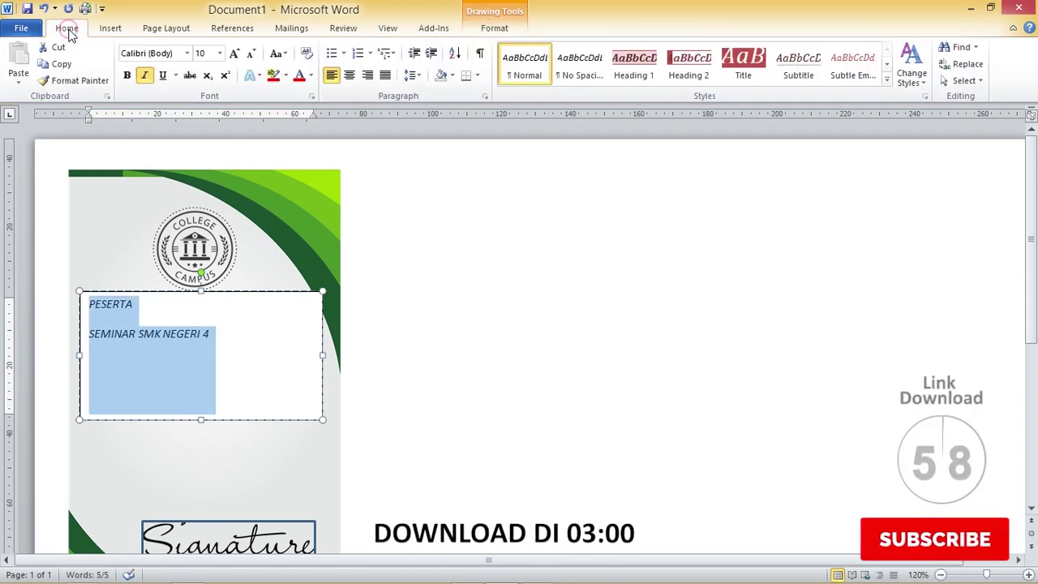
{"action": "left_click", "coordinate": [349, 75]}
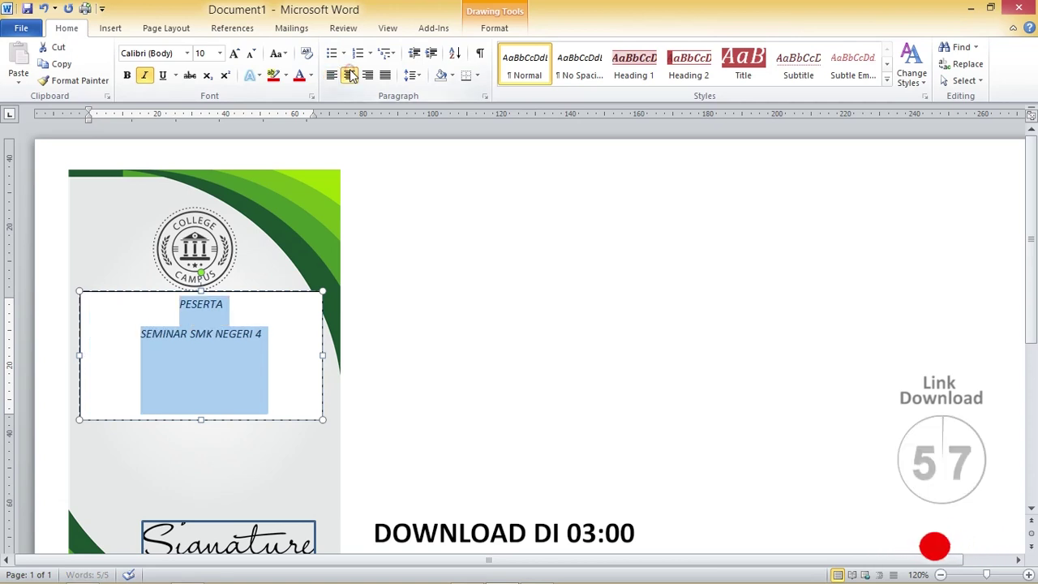
{"action": "left_click", "coordinate": [412, 75]}
{"action": "left_click", "coordinate": [444, 242]}
{"action": "left_click", "coordinate": [278, 326]}
{"action": "type", "text": "Obe"}
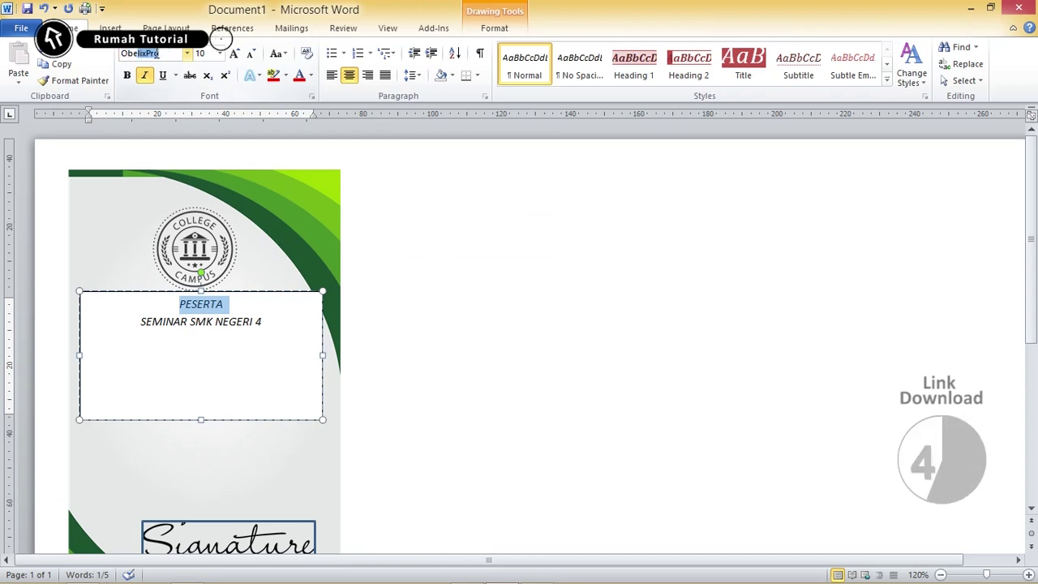
Set PESERTA in ObelixPro, the seminar line in Insaniburger, and turn off italics.
{"action": "key", "text": "Return"}
{"action": "left_click_drag", "start_coordinate": [145, 322], "coordinate": [281, 323]}
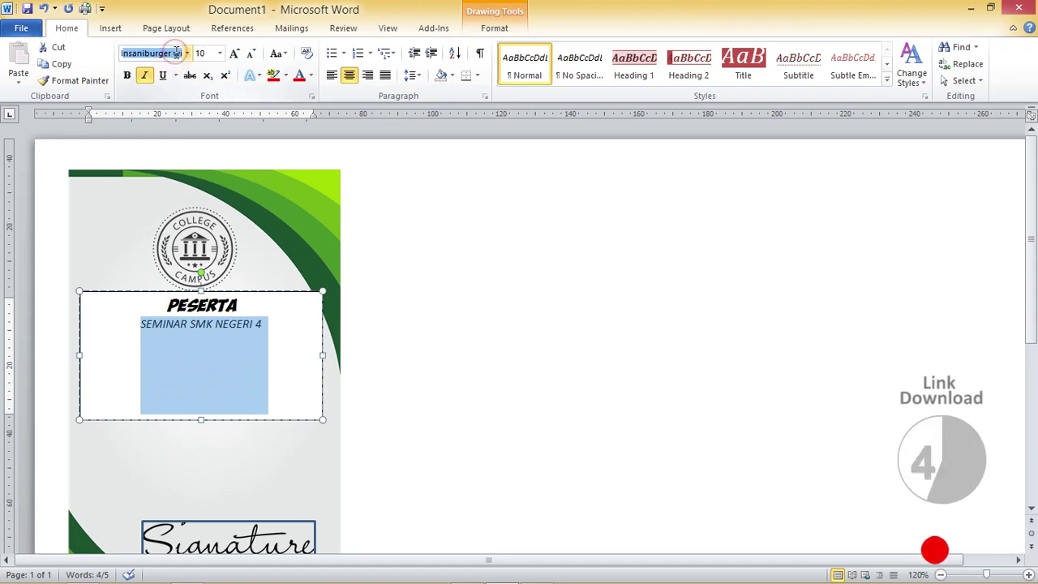
{"action": "type", "text": "Insaniburger"}
{"action": "key", "text": "Return"}
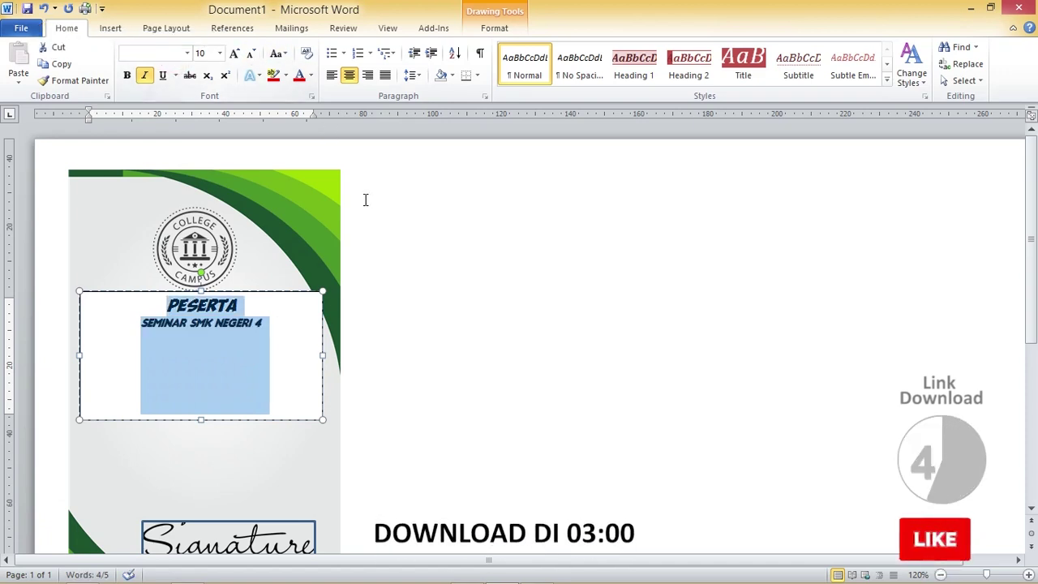
{"action": "left_click", "coordinate": [145, 75]}
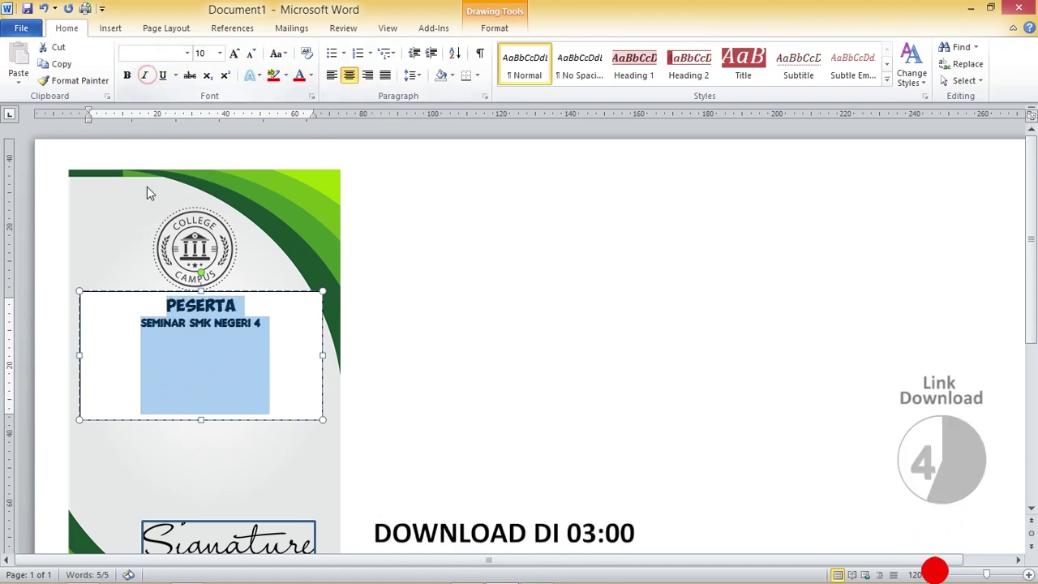
Enlarge all the text box text to size 17.
{"action": "left_click", "coordinate": [227, 308]}
{"action": "key", "text": "ctrl+a"}
{"action": "key", "text": "ctrl+shift+period"}
{"action": "key", "text": "ctrl+shift+period"}
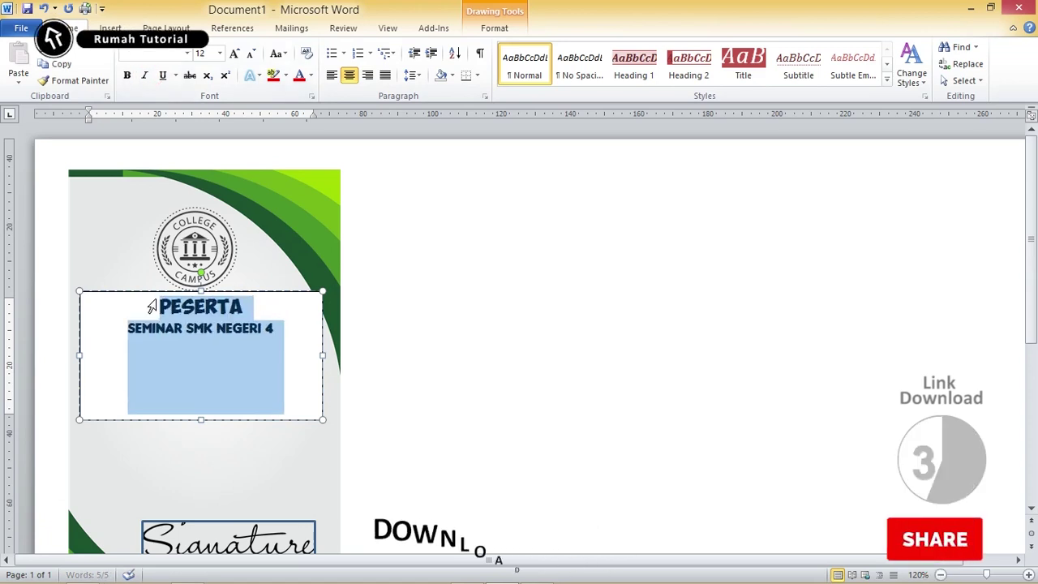
{"action": "key", "text": "ctrl+shift+period"}
{"action": "key", "text": "ctrl+shift+period"}
{"action": "key", "text": "ctrl+bracketright"}
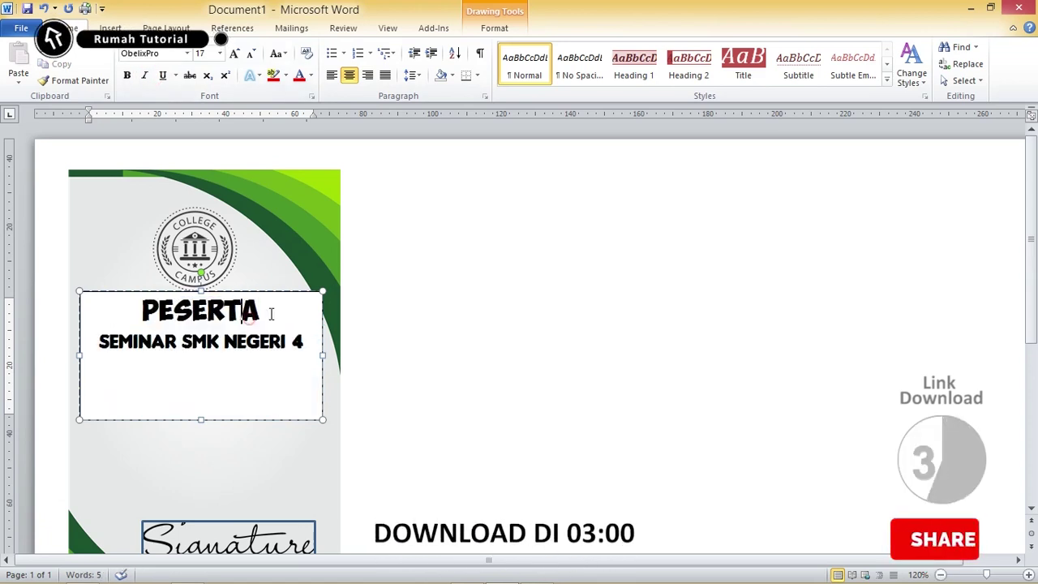
{"action": "left_click_drag", "start_coordinate": [268, 310], "coordinate": [141, 311]}
Pick a dark green from More Fill Colors and apply it to the SEMINAR SMK NEGERI 4 line.
{"action": "left_click", "coordinate": [498, 32]}
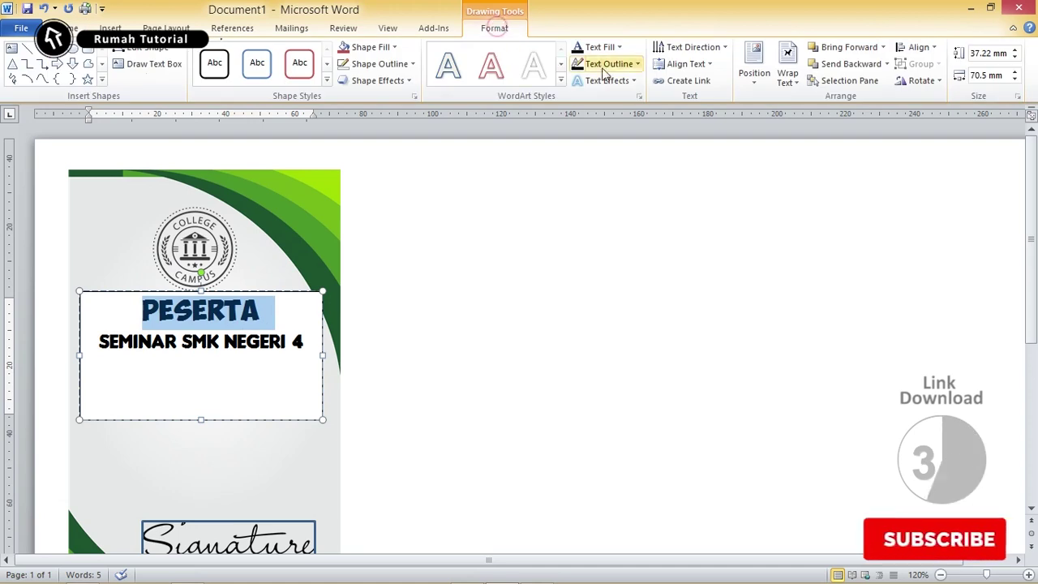
{"action": "left_click", "coordinate": [618, 47]}
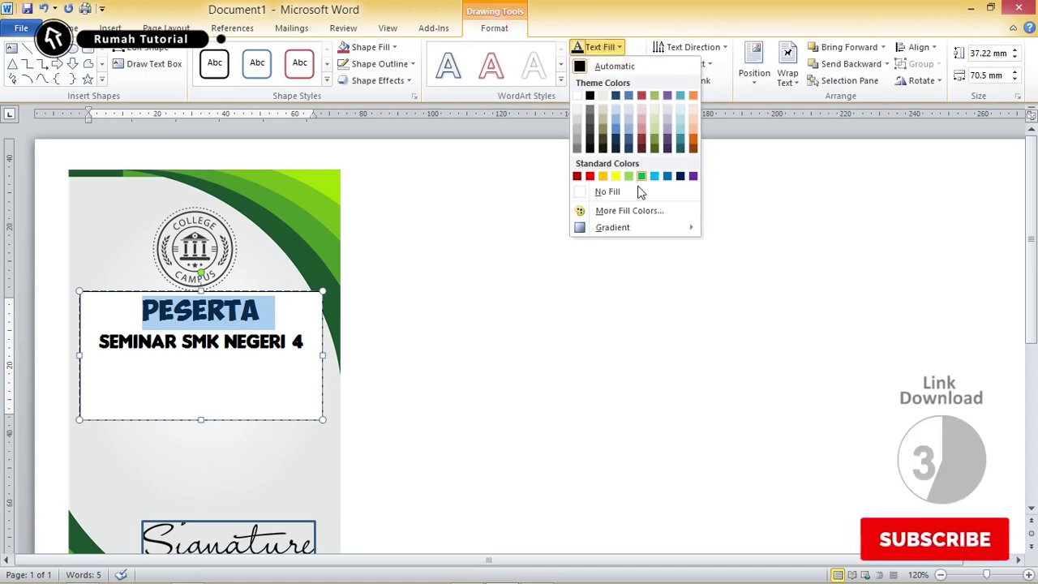
{"action": "left_click", "coordinate": [629, 211]}
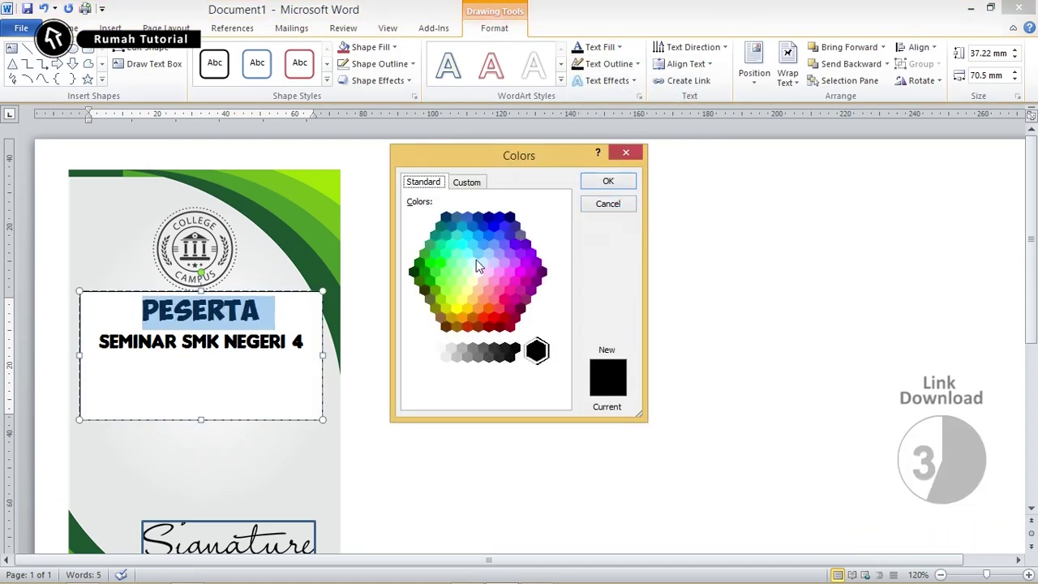
{"action": "left_click", "coordinate": [419, 263]}
{"action": "left_click", "coordinate": [609, 183]}
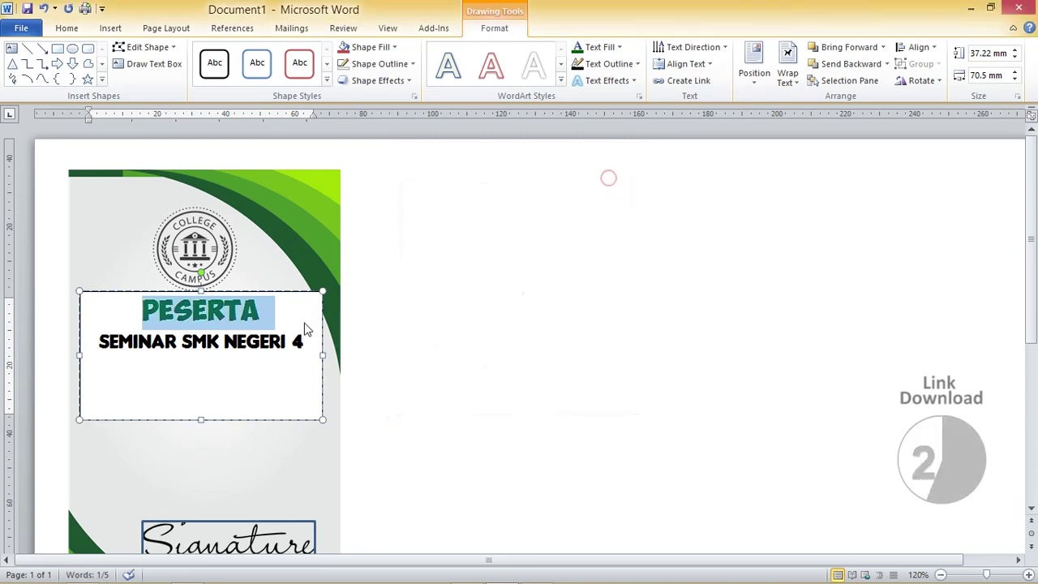
{"action": "left_click", "coordinate": [273, 341]}
{"action": "left_click_drag", "start_coordinate": [99, 341], "coordinate": [318, 410]}
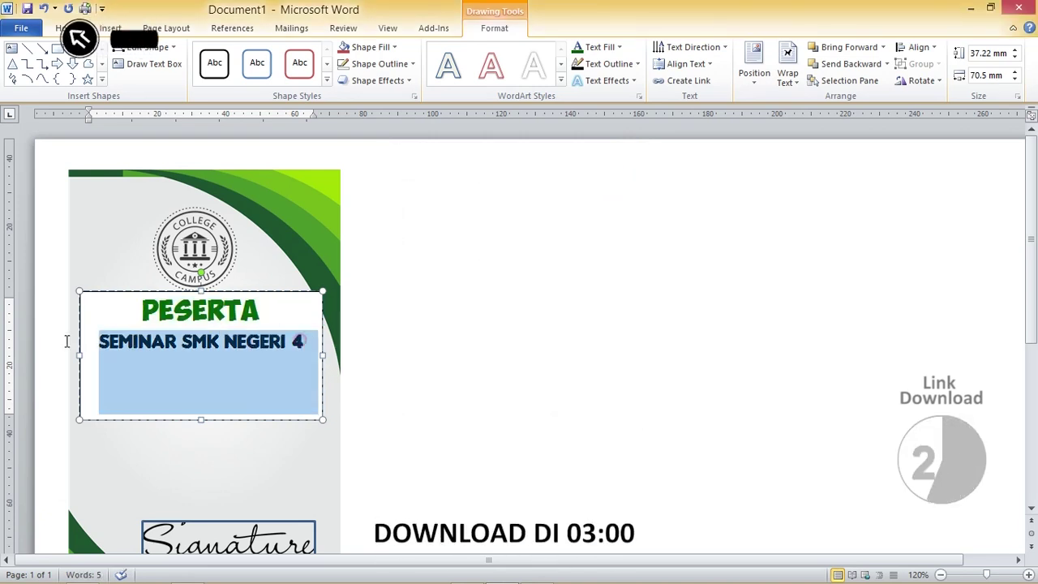
{"action": "left_click", "coordinate": [616, 47]}
{"action": "left_click", "coordinate": [576, 205]}
Set PESERTA's text colour back to black.
{"action": "left_click_drag", "start_coordinate": [274, 309], "coordinate": [141, 310]}
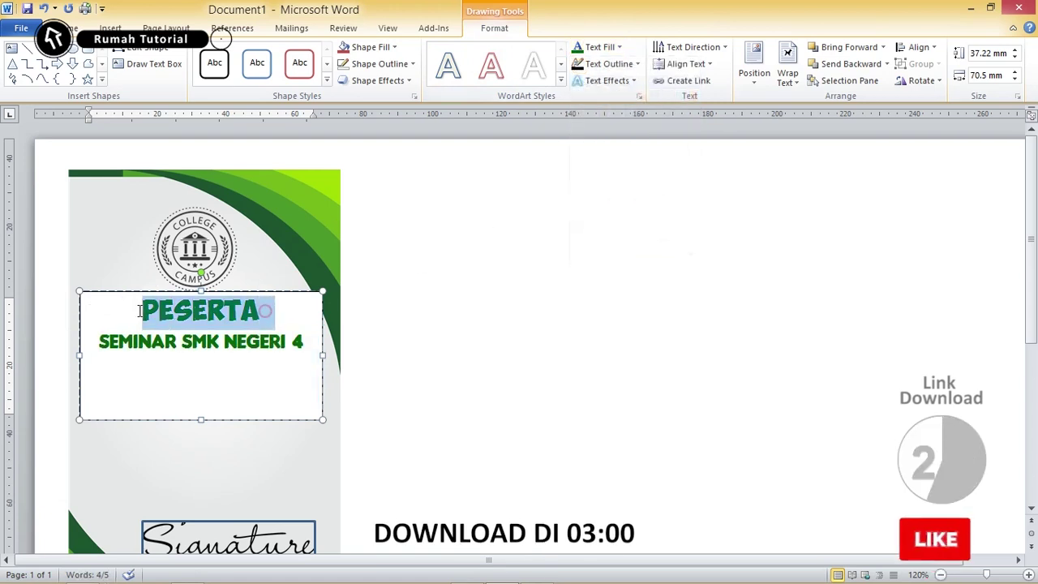
{"action": "left_click", "coordinate": [616, 47]}
{"action": "left_click", "coordinate": [608, 65]}
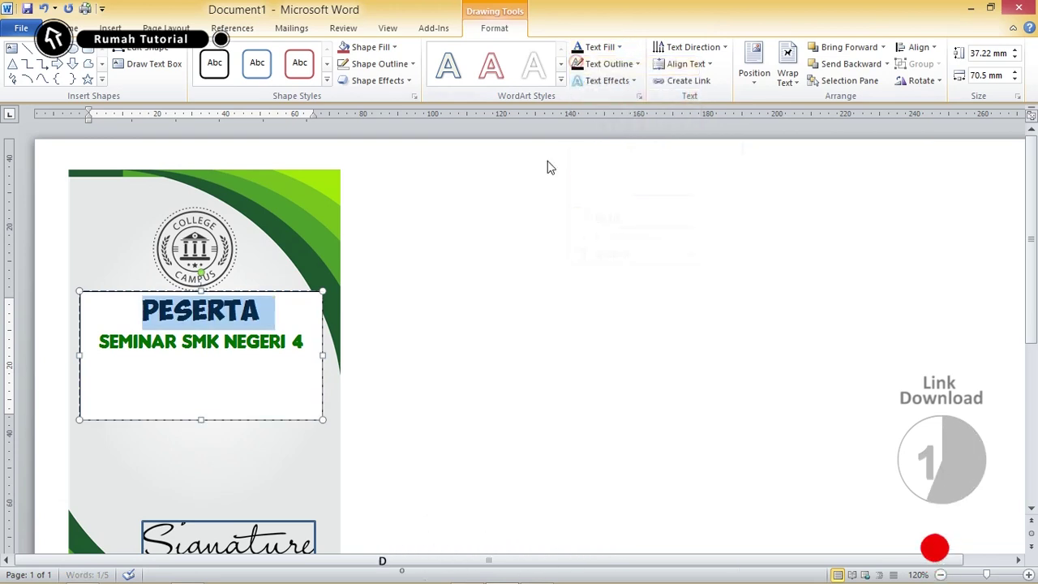
{"action": "left_click", "coordinate": [305, 292]}
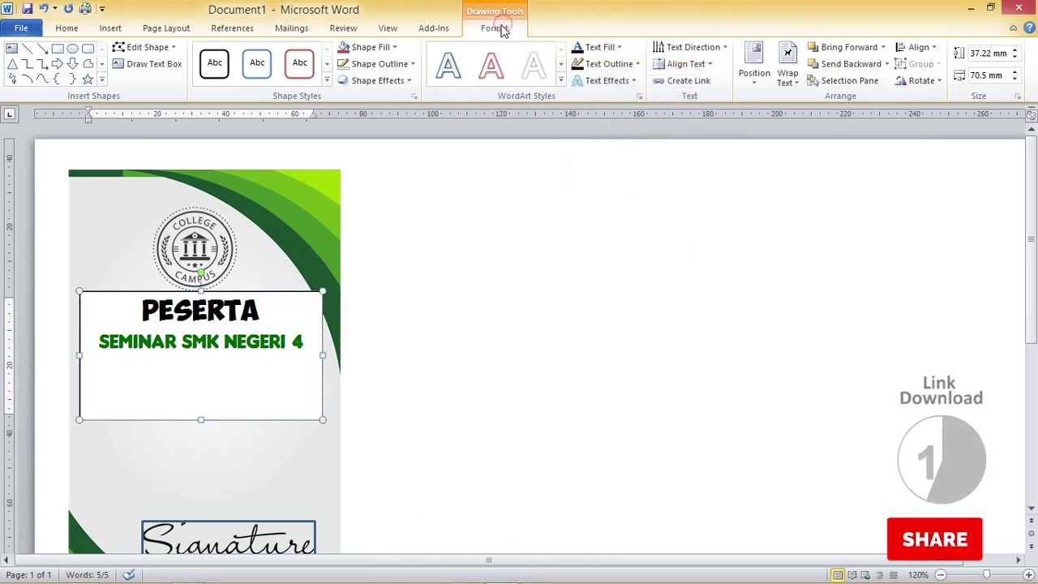
Remove the title box's white fill and outline, and shorten it to about 20.76 mm to fit the text.
{"action": "left_click", "coordinate": [383, 50]}
{"action": "left_click", "coordinate": [374, 199]}
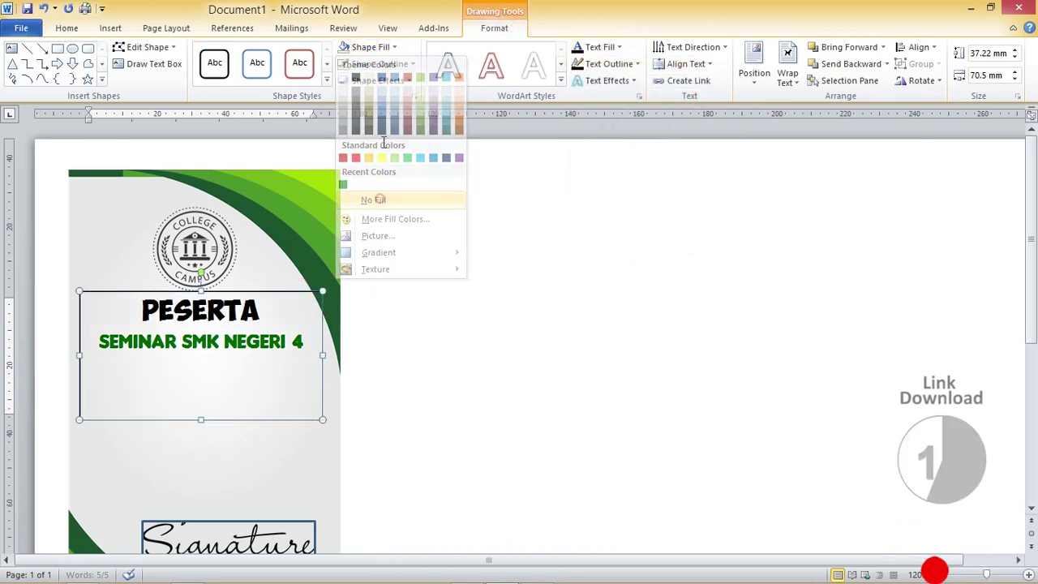
{"action": "left_click", "coordinate": [380, 64]}
{"action": "left_click", "coordinate": [393, 220]}
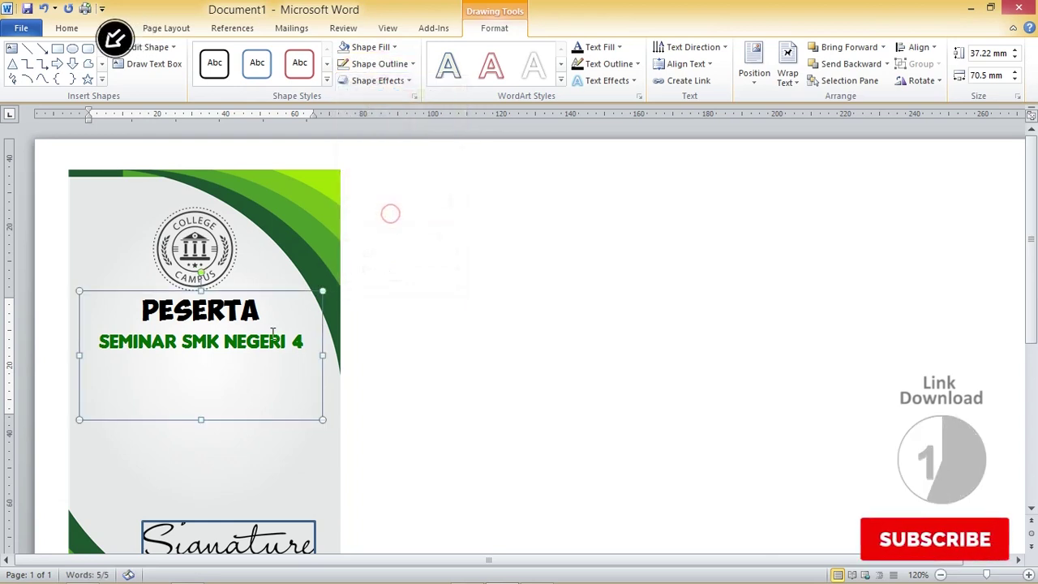
{"action": "left_click_drag", "start_coordinate": [200, 419], "coordinate": [207, 364]}
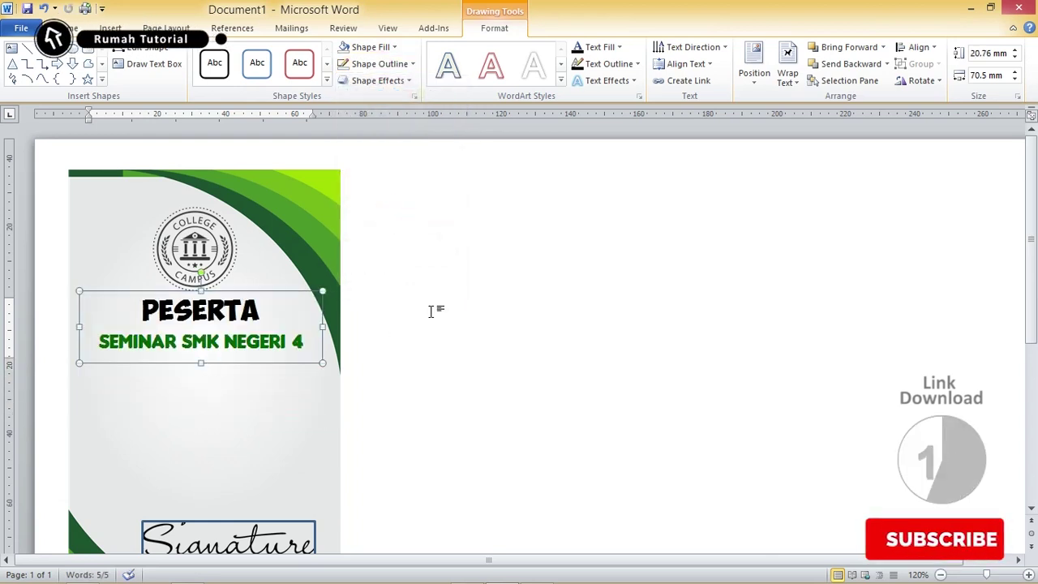
{"action": "scroll", "coordinate": [438, 296], "scroll_direction": "down", "scroll_amount": 2}
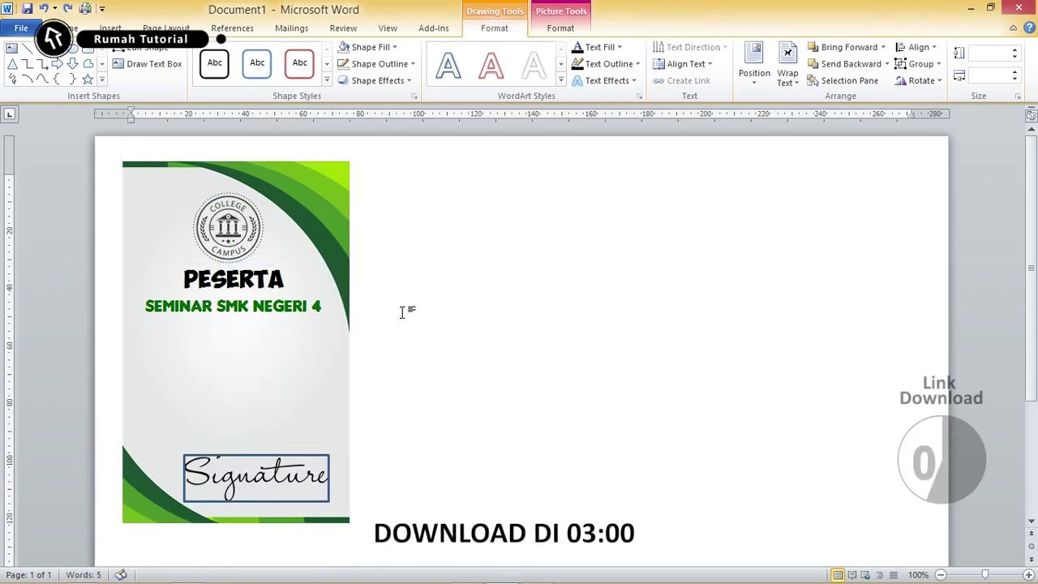
Ctrl+drag a copy of the title box below it and replace its text with NAMA.
{"action": "left_click", "coordinate": [282, 305]}
{"action": "left_click_drag", "start_coordinate": [275, 323], "coordinate": [275, 397]}
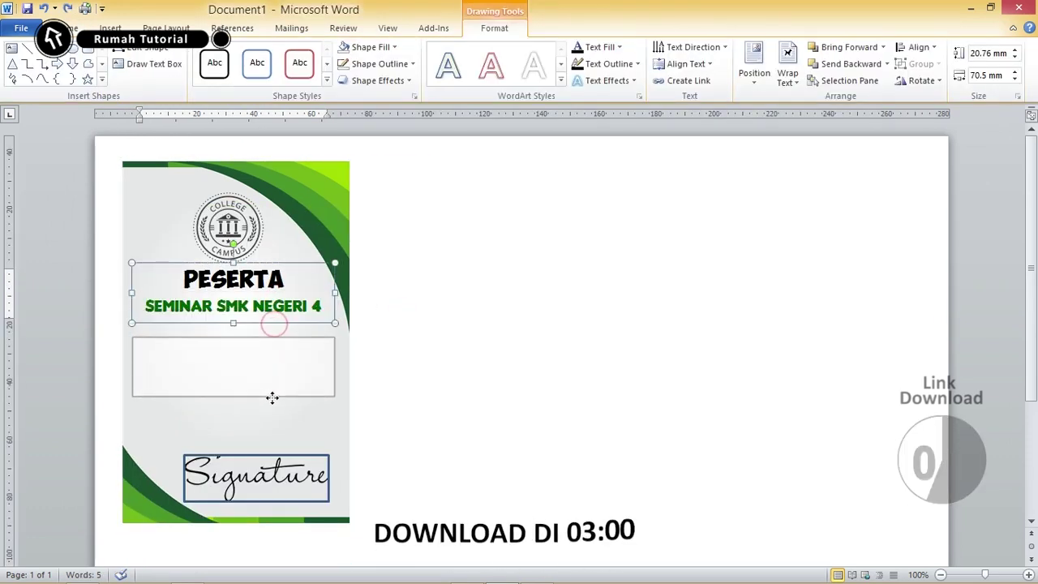
{"action": "key", "text": "ctrl+a"}
{"action": "type", "text": "NAMA"}
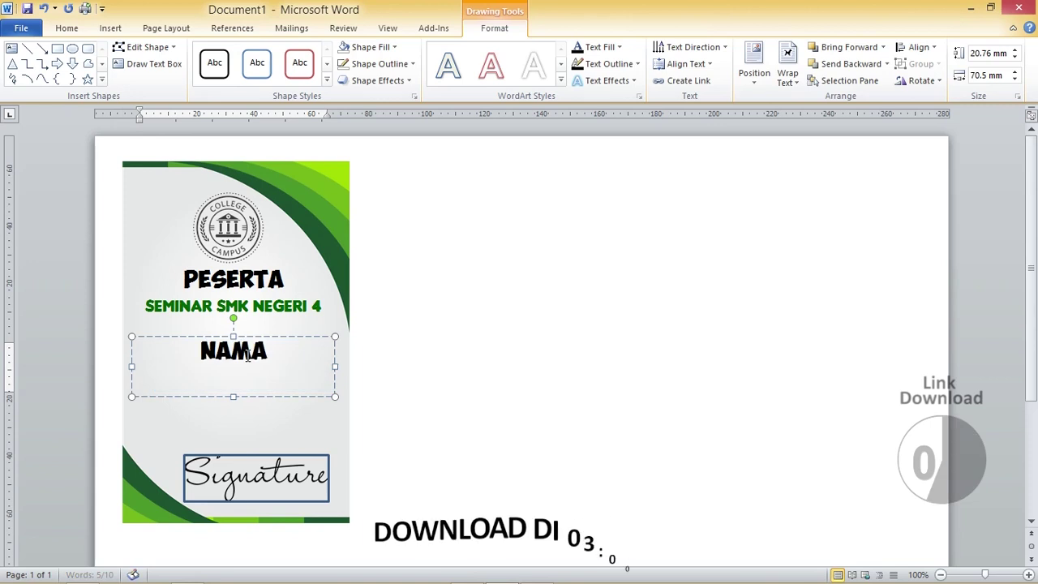
{"action": "key", "text": "ctrl+a"}
{"action": "left_click", "coordinate": [66, 28]}
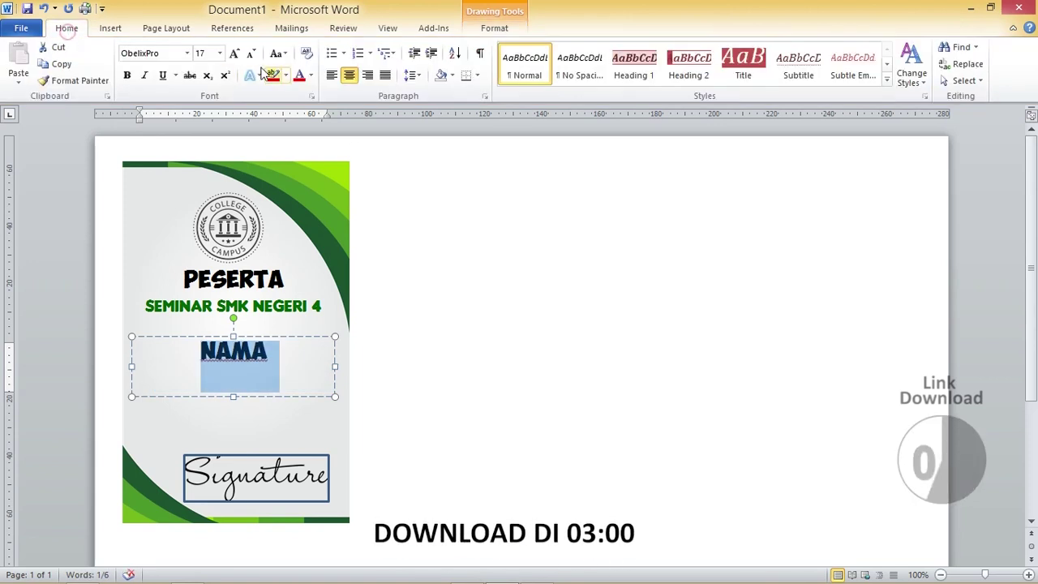
{"action": "left_click", "coordinate": [154, 54]}
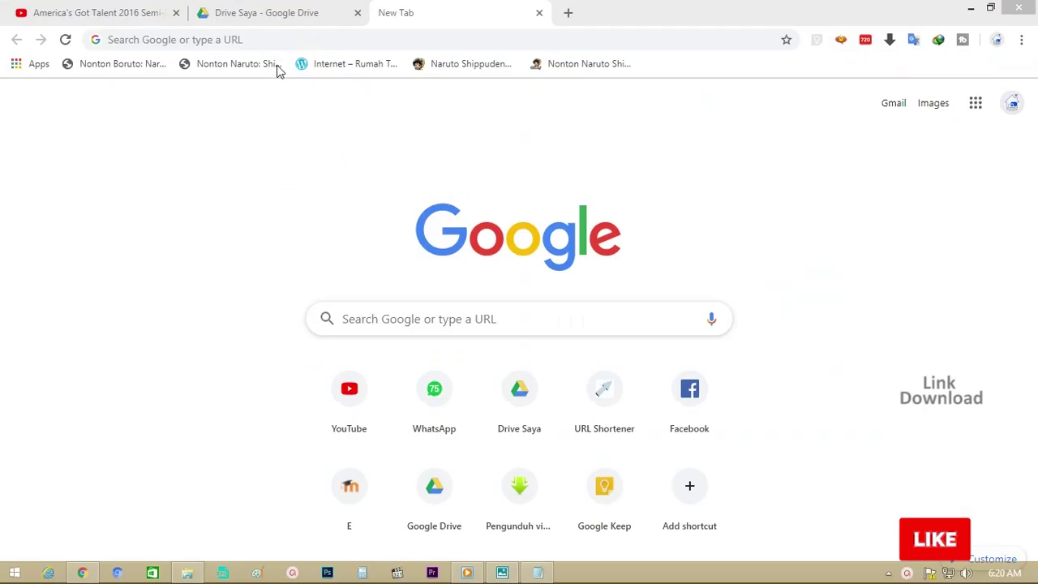
{"action": "left_click", "coordinate": [273, 39]}
{"action": "type", "text": "http://gg.gg/nametag383"}
{"action": "double_click", "coordinate": [215, 39]}
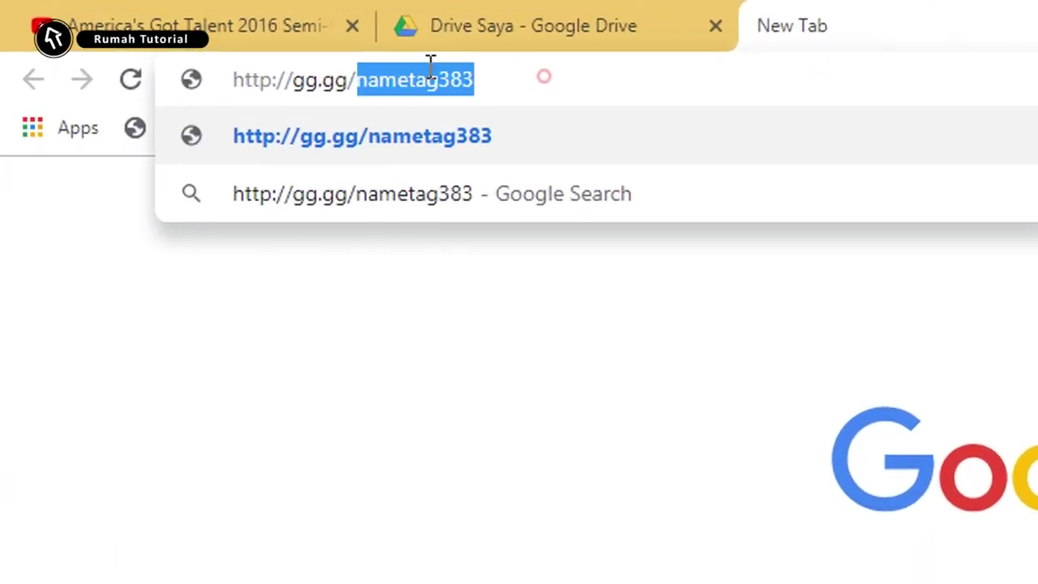
{"action": "left_click", "coordinate": [431, 65]}
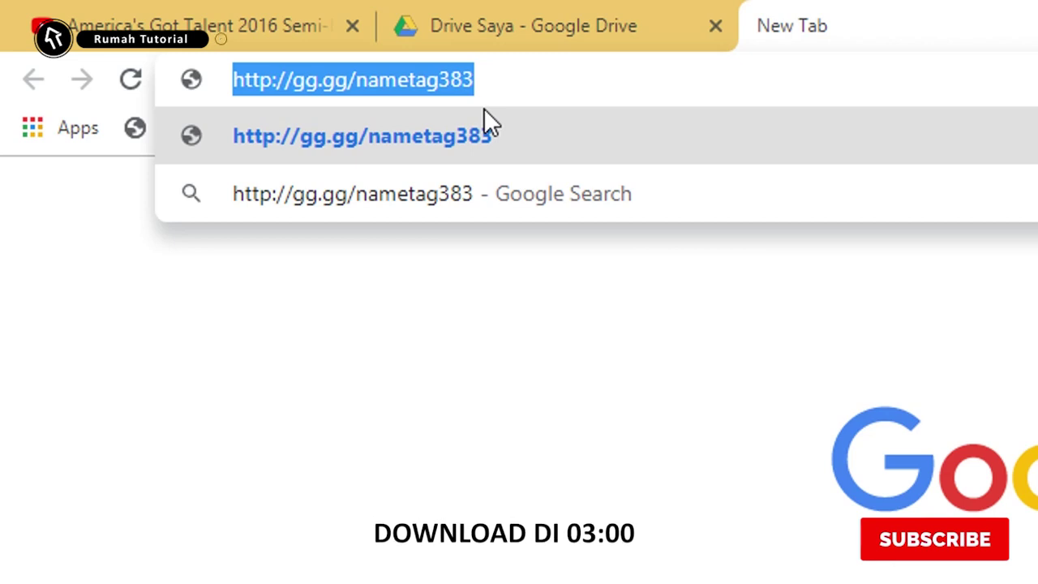
{"action": "key", "text": "Return"}
{"action": "type", "text": "In"}
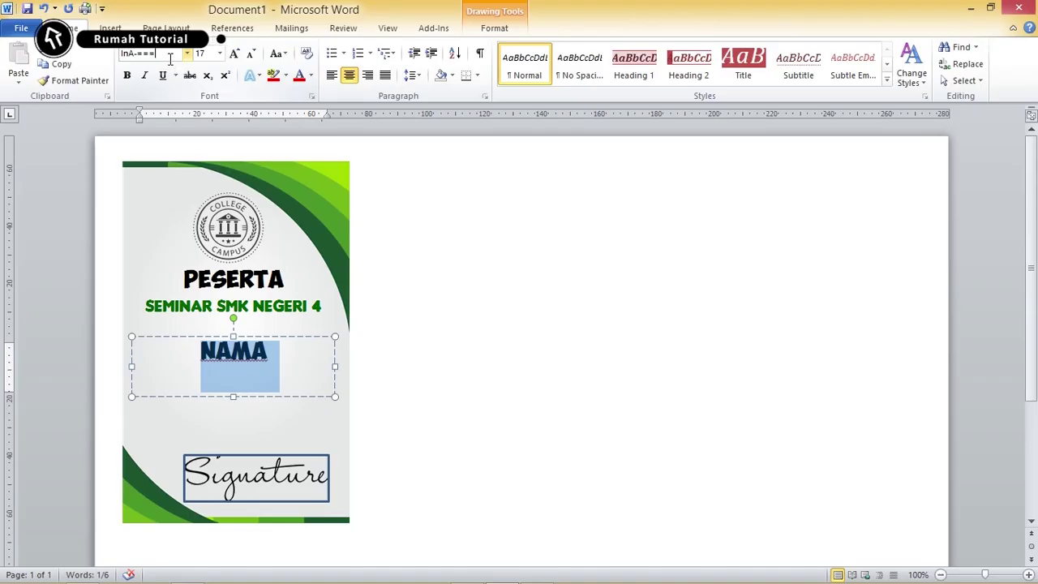
Apply the Insaniburger font to NAMA, shrink its box, and colour the text green.
{"action": "key", "text": "Return"}
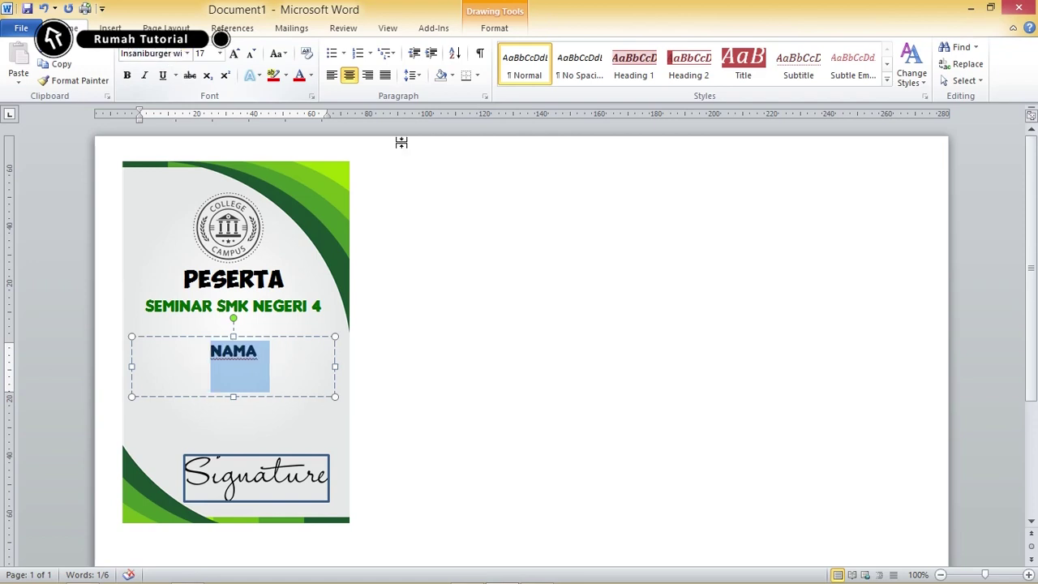
{"action": "left_click", "coordinate": [494, 27]}
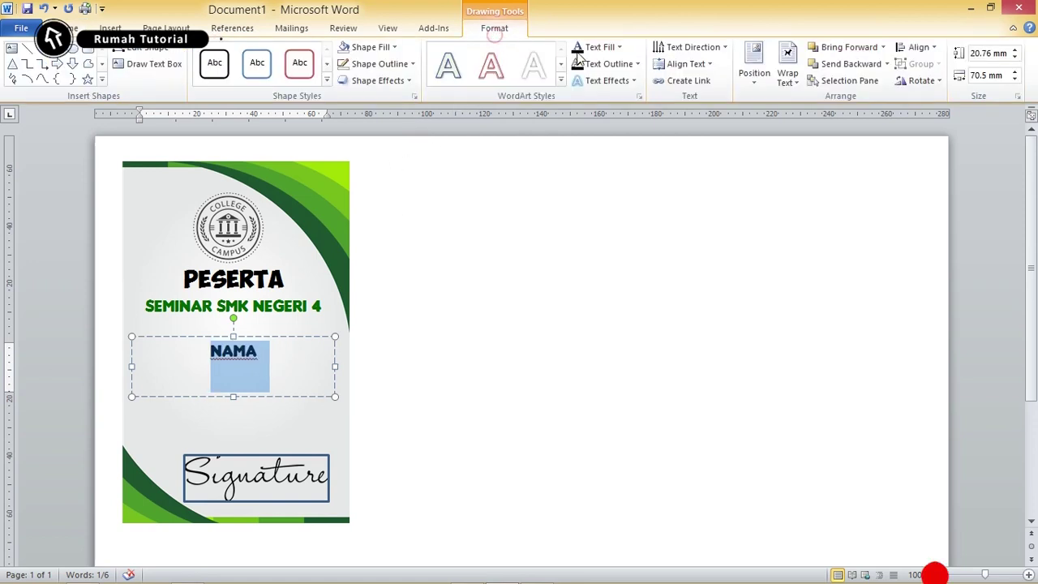
{"action": "left_click", "coordinate": [619, 47]}
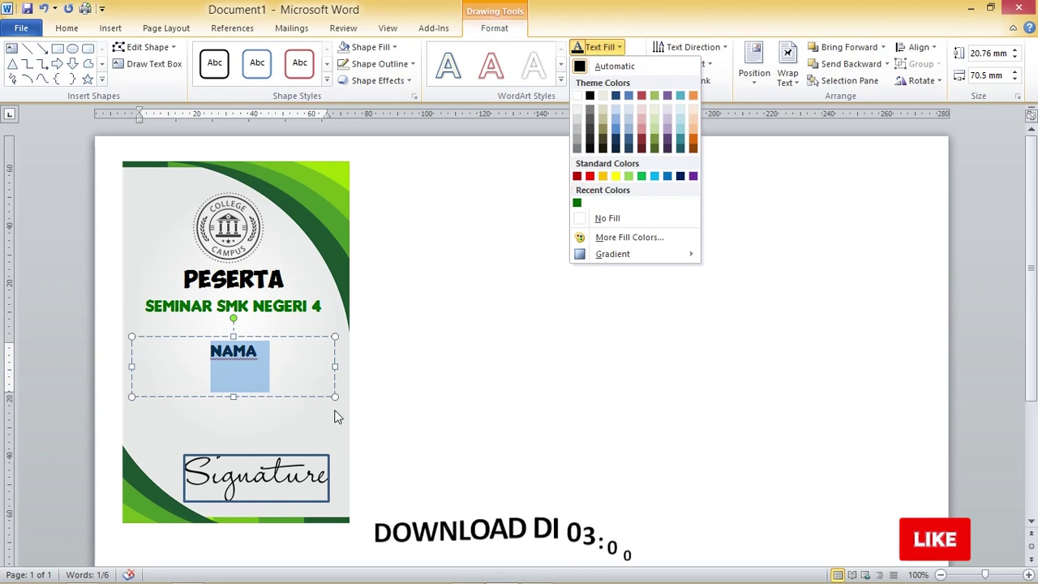
{"action": "left_click", "coordinate": [336, 398]}
{"action": "left_click_drag", "start_coordinate": [335, 396], "coordinate": [206, 370]}
{"action": "left_click", "coordinate": [609, 47]}
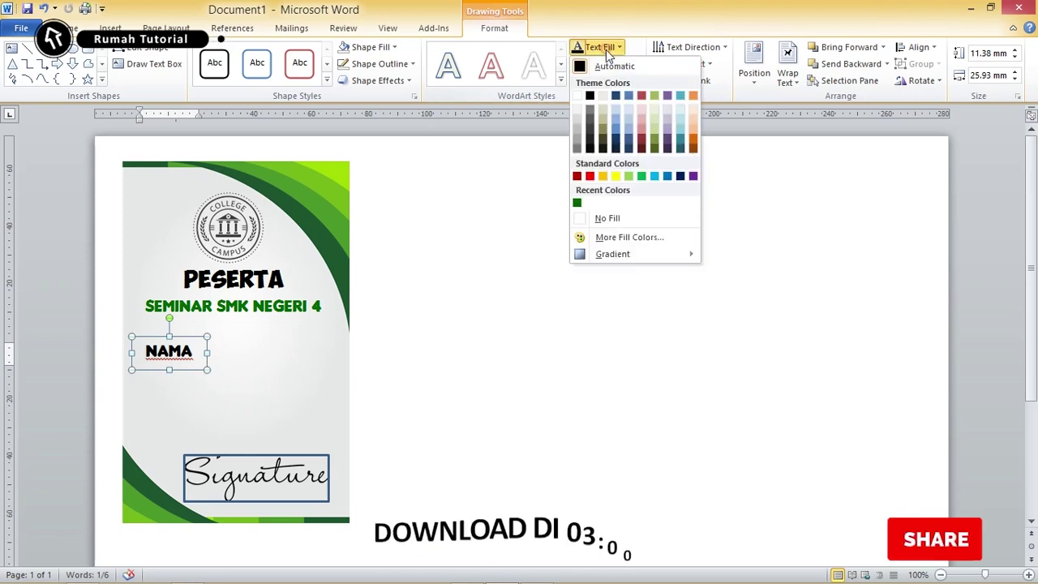
{"action": "left_click", "coordinate": [578, 202]}
Move the NAMA label up and left and trim its box width and height.
{"action": "left_click_drag", "start_coordinate": [180, 333], "coordinate": [177, 328]}
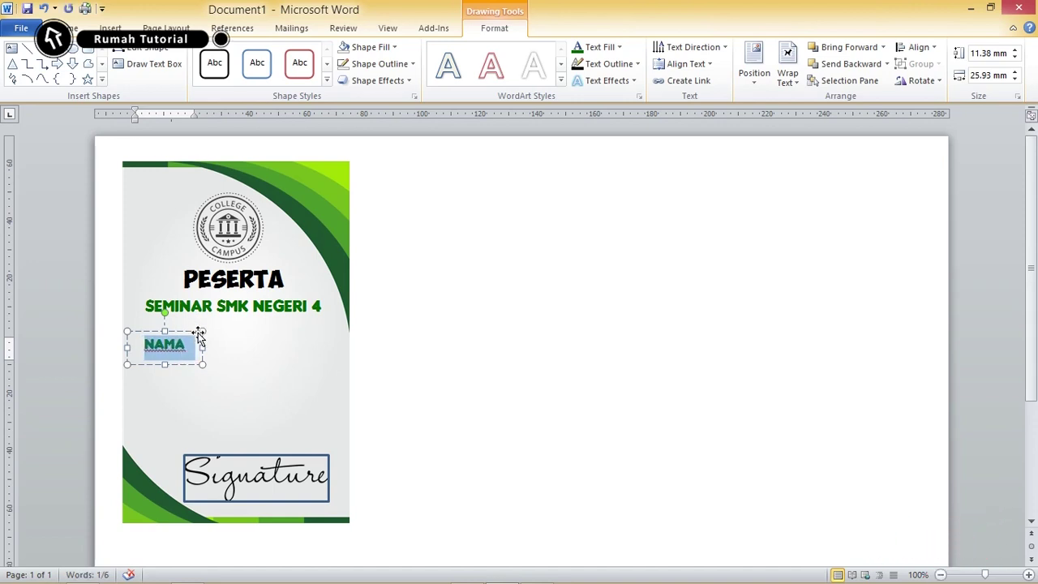
{"action": "left_click_drag", "start_coordinate": [199, 328], "coordinate": [199, 325]}
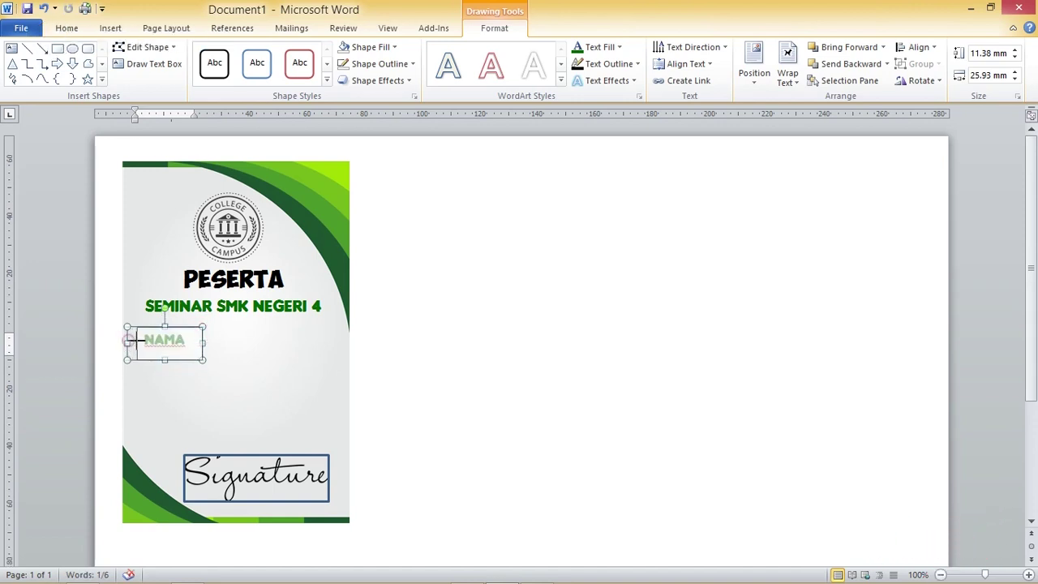
{"action": "left_click_drag", "start_coordinate": [130, 340], "coordinate": [137, 341]}
{"action": "left_click_drag", "start_coordinate": [201, 357], "coordinate": [329, 399]}
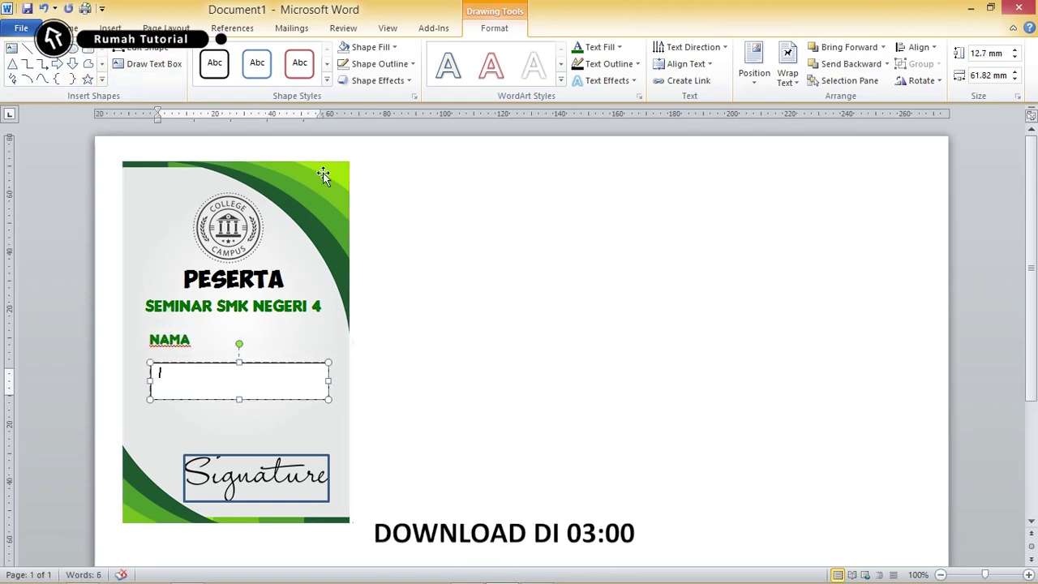
Give the new box no fill and a 2¼ pt green outline.
{"action": "left_click", "coordinate": [372, 48]}
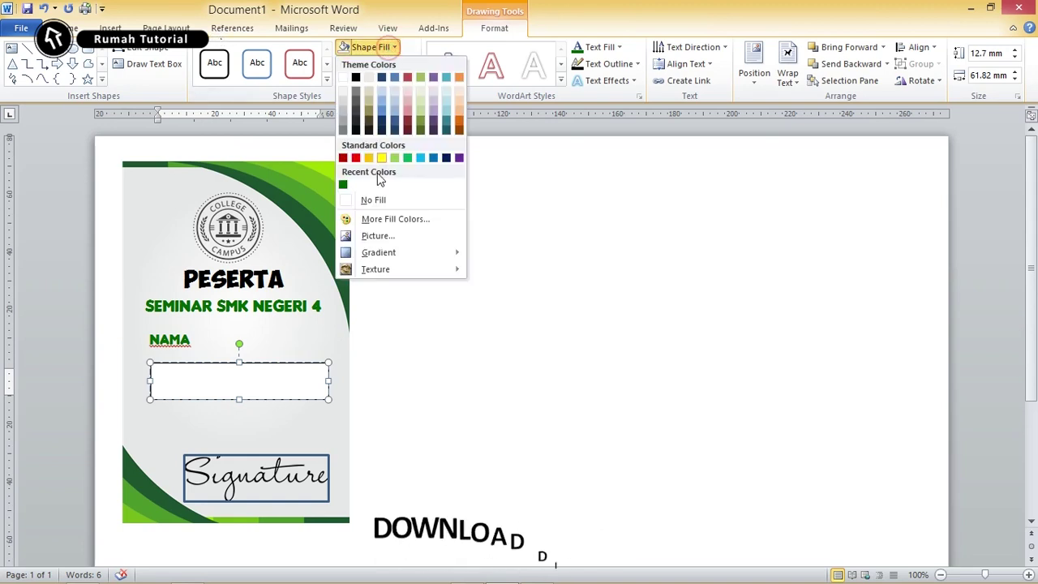
{"action": "left_click", "coordinate": [378, 200]}
{"action": "left_click", "coordinate": [372, 47]}
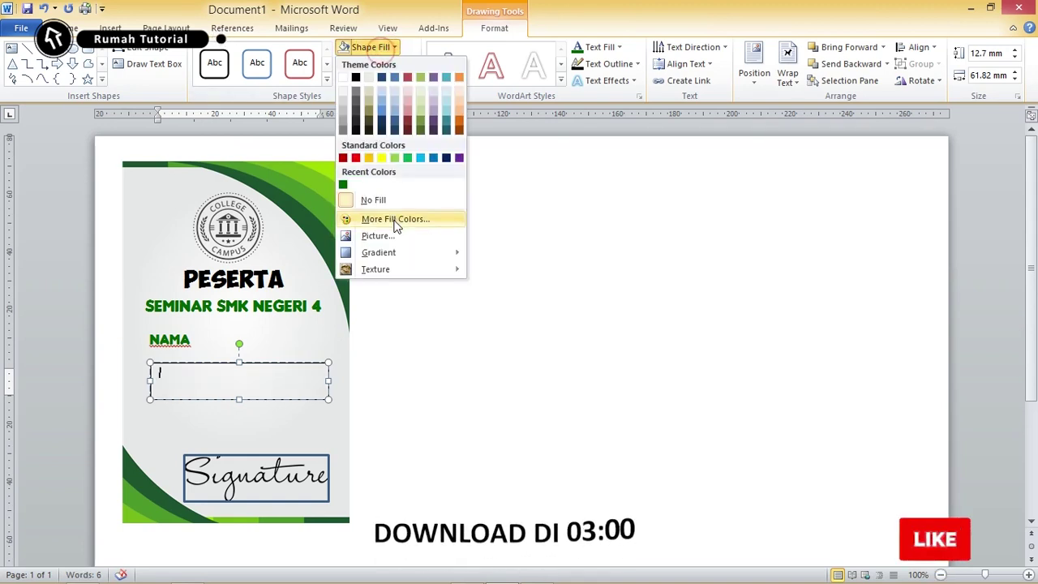
{"action": "left_click", "coordinate": [412, 64]}
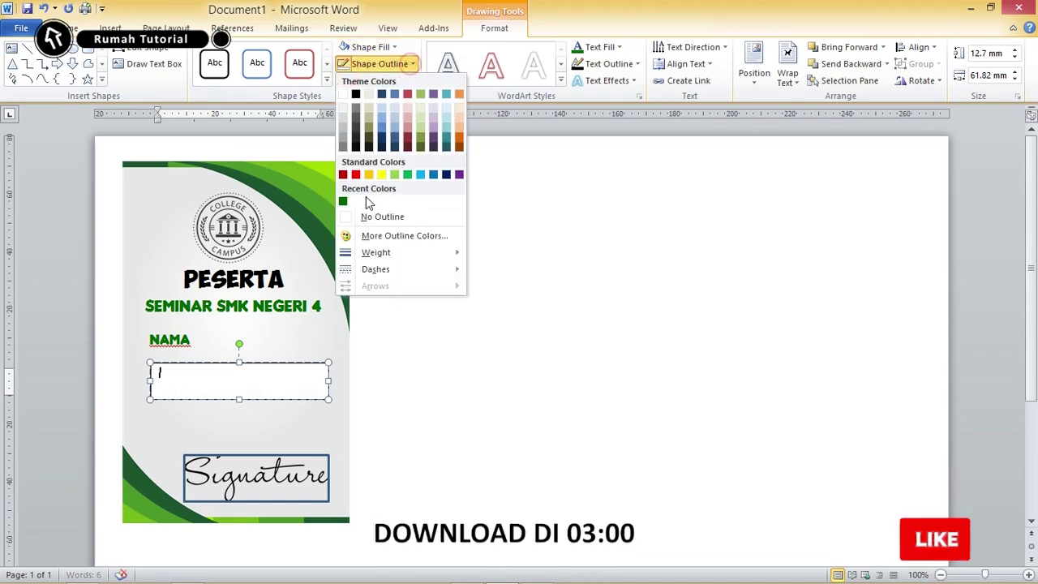
{"action": "left_click", "coordinate": [343, 201]}
{"action": "left_click", "coordinate": [389, 65]}
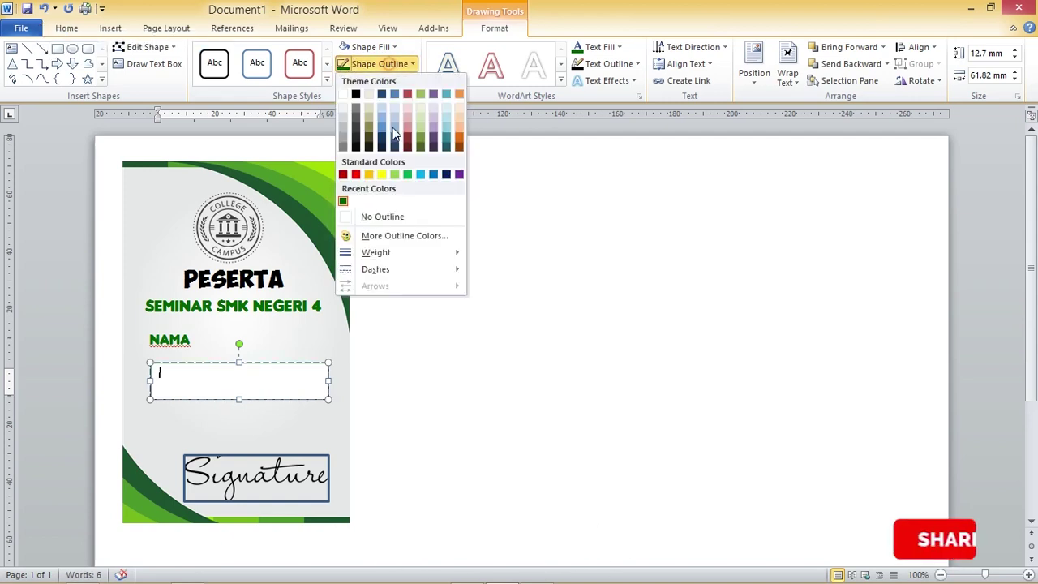
{"action": "mouse_move", "coordinate": [375, 252]}
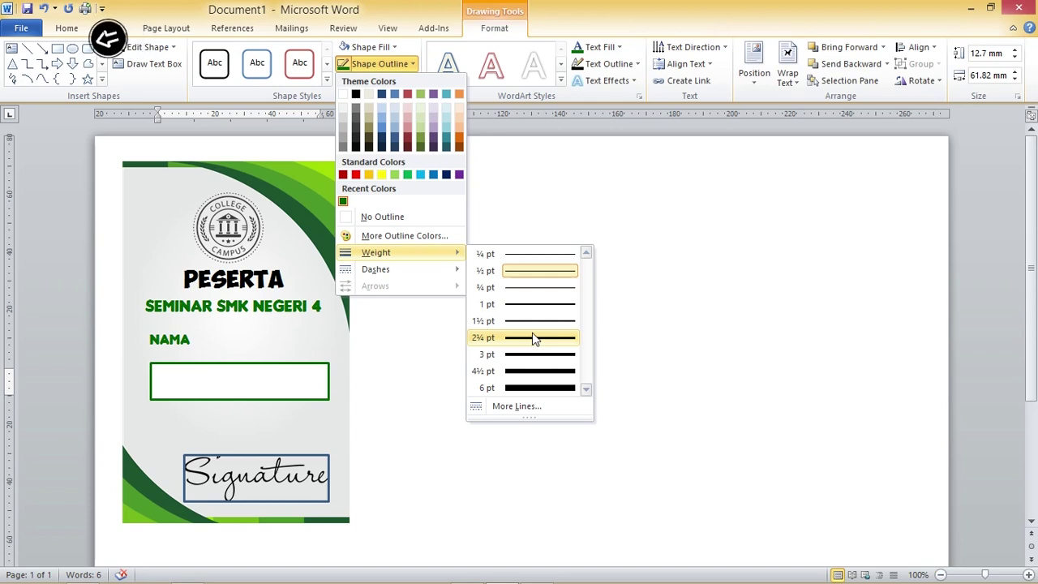
{"action": "left_click", "coordinate": [535, 339]}
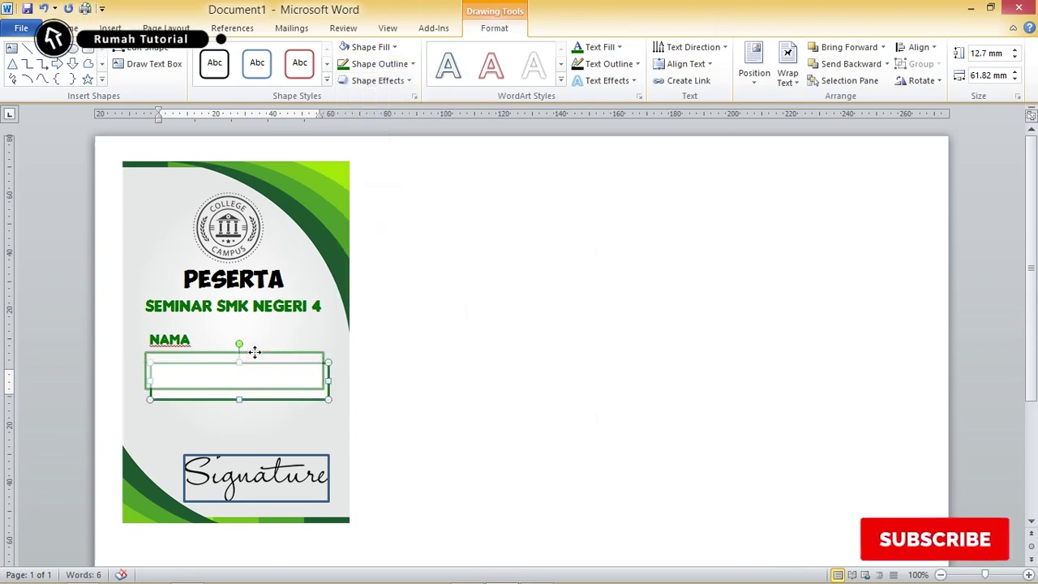
Align the name box beneath the NAMA label and select both together.
{"action": "left_click_drag", "start_coordinate": [255, 352], "coordinate": [254, 352]}
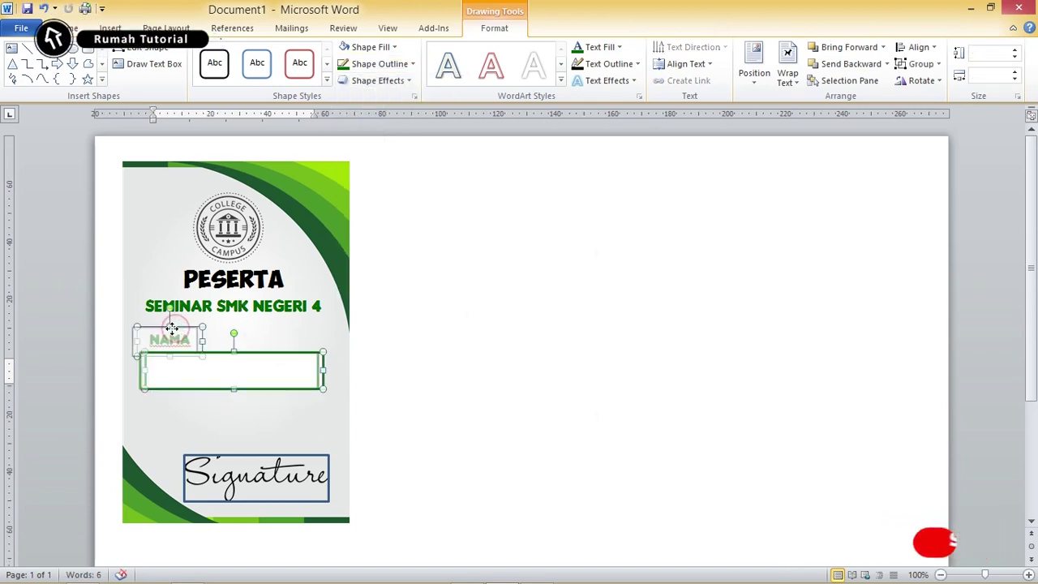
{"action": "left_click", "coordinate": [208, 324]}
{"action": "mouse_move", "coordinate": [177, 334]}
{"action": "left_mouse_down"}
{"action": "mouse_move", "coordinate": [169, 327]}
{"action": "mouse_move", "coordinate": [135, 345]}
{"action": "mouse_move", "coordinate": [184, 335]}
{"action": "left_mouse_up"}
{"action": "left_click", "coordinate": [172, 334]}
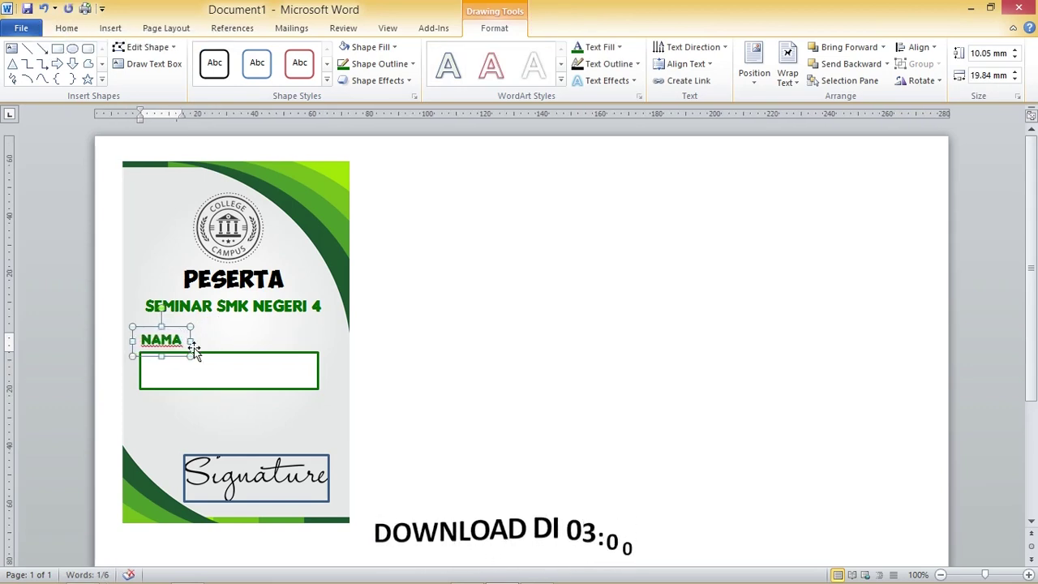
{"action": "left_click", "coordinate": [215, 363], "text": "shift"}
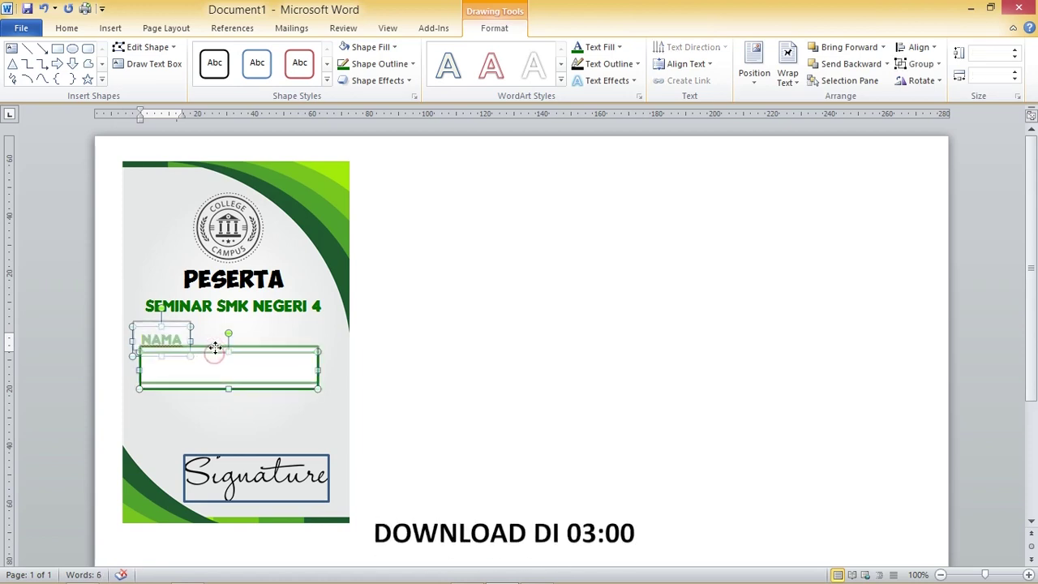
Move NAMA and its box up, and rename the duplicated label to KELAS.
{"action": "left_click_drag", "start_coordinate": [214, 352], "coordinate": [215, 413]}
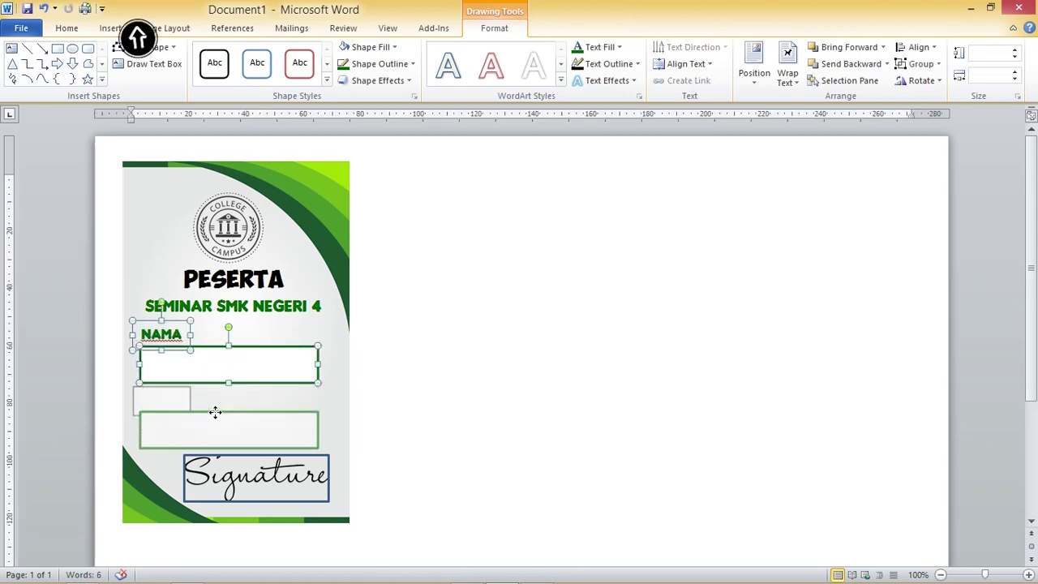
{"action": "left_click", "coordinate": [377, 383]}
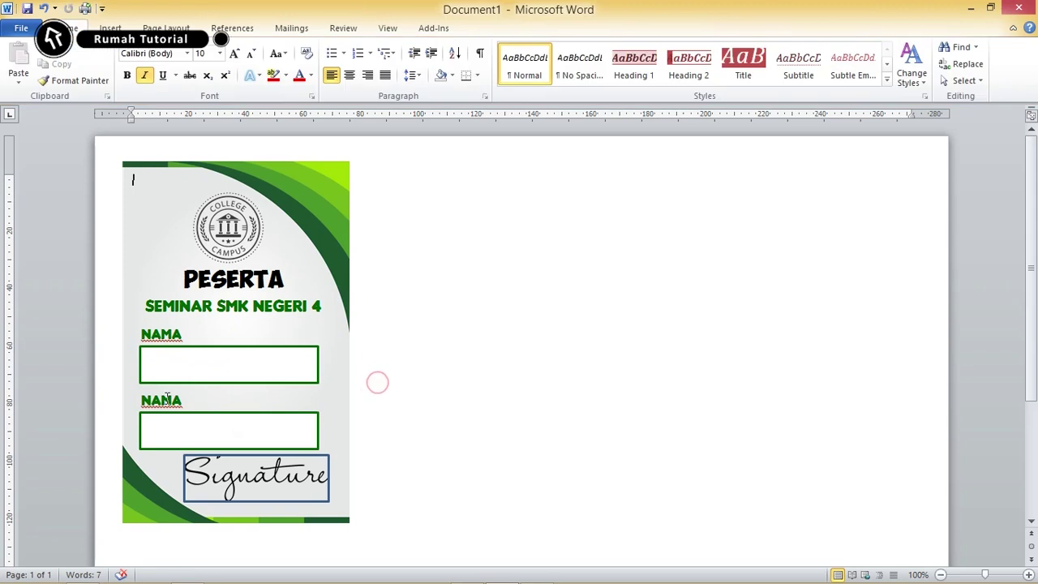
{"action": "double_click", "coordinate": [166, 399]}
{"action": "type", "text": "KELAS"}
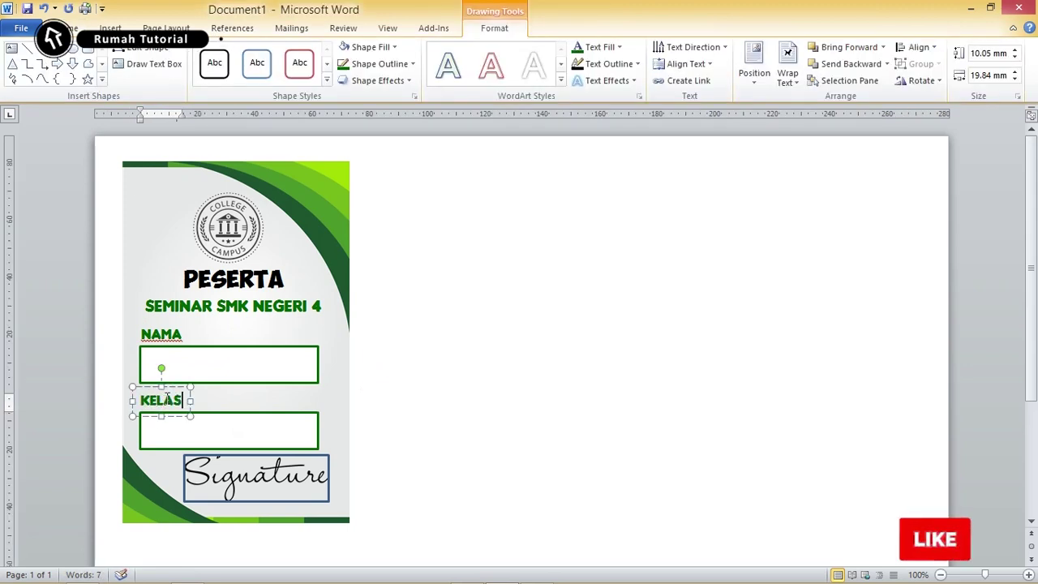
{"action": "left_click", "coordinate": [502, 284]}
Select the Signature picture and open its Shape Outline colour choices.
{"action": "scroll", "coordinate": [477, 341], "scroll_direction": "down", "scroll_amount": 2}
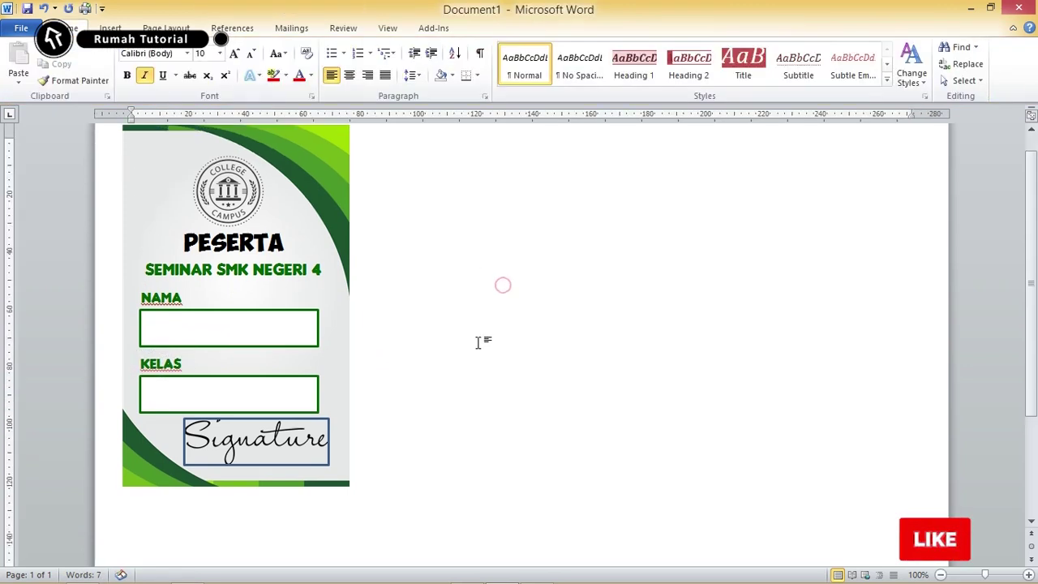
{"action": "scroll", "coordinate": [478, 341], "scroll_direction": "down", "scroll_amount": 1}
{"action": "left_click", "coordinate": [278, 414]}
{"action": "left_click", "coordinate": [578, 28]}
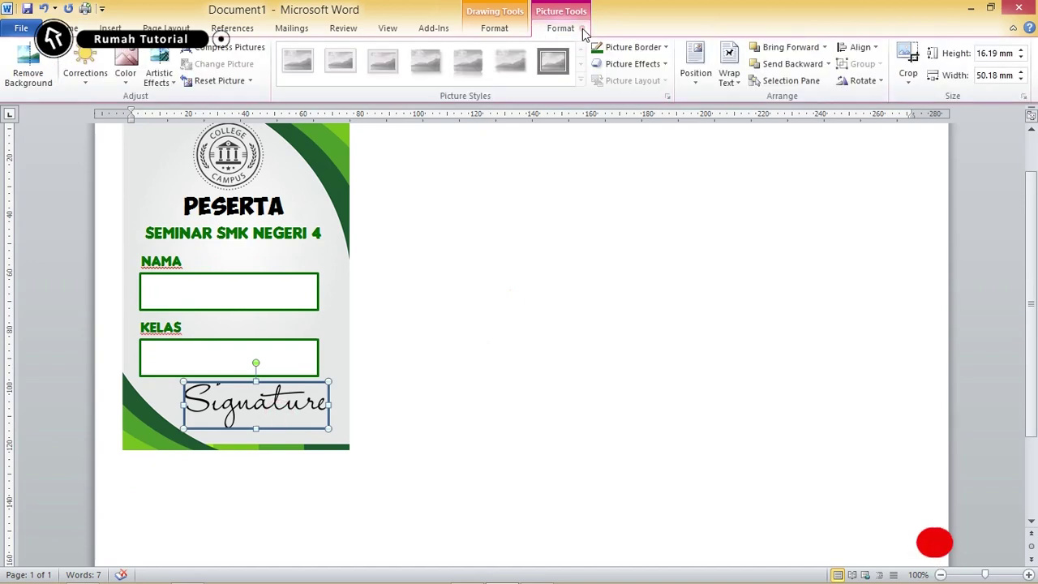
{"action": "left_click", "coordinate": [498, 29]}
{"action": "left_click", "coordinate": [413, 63]}
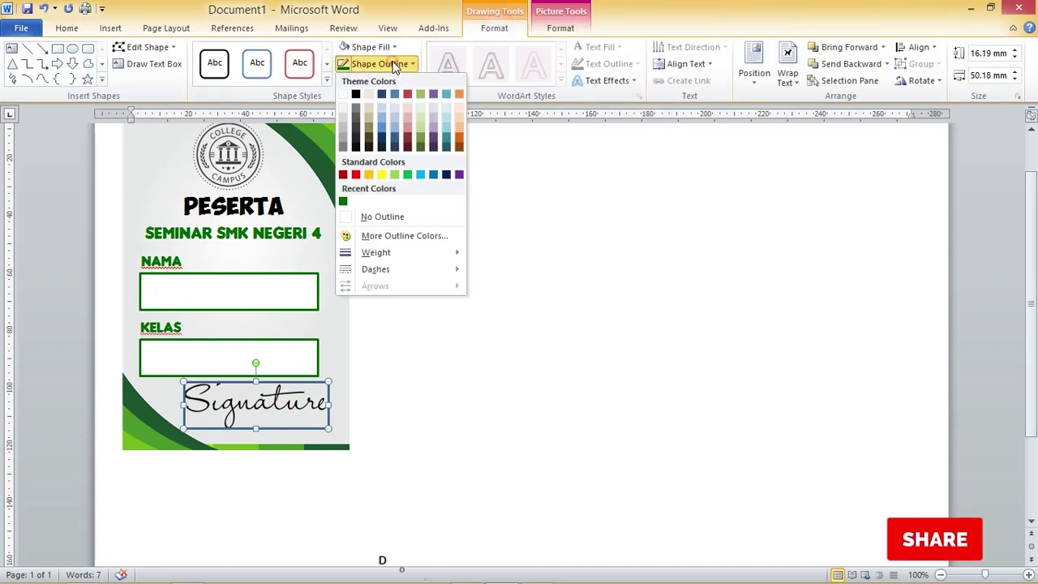
Remove the Signature image's outline and shrink it.
{"action": "left_click", "coordinate": [372, 217]}
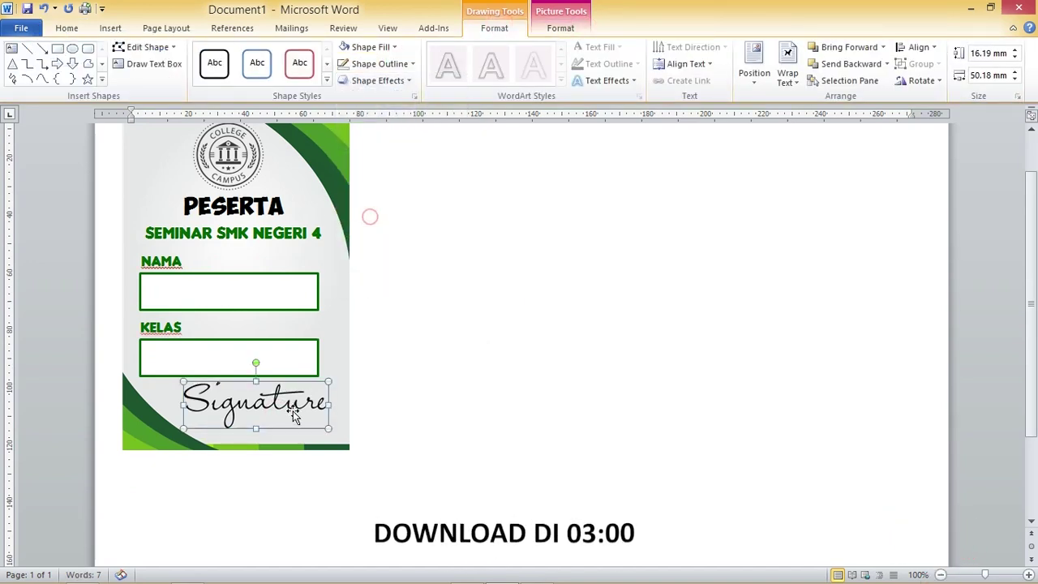
{"action": "left_click_drag", "start_coordinate": [284, 398], "coordinate": [274, 401]}
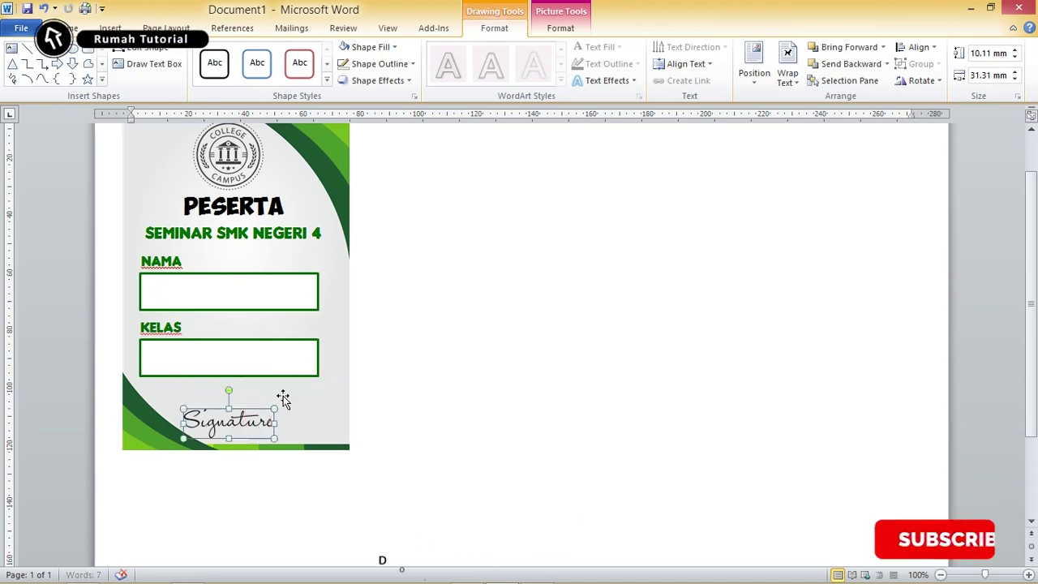
{"action": "left_click", "coordinate": [377, 301]}
Copy the title box beside the card and retype it as Arial Black 'PANITIA SEMINAR'.
{"action": "left_click", "coordinate": [250, 268]}
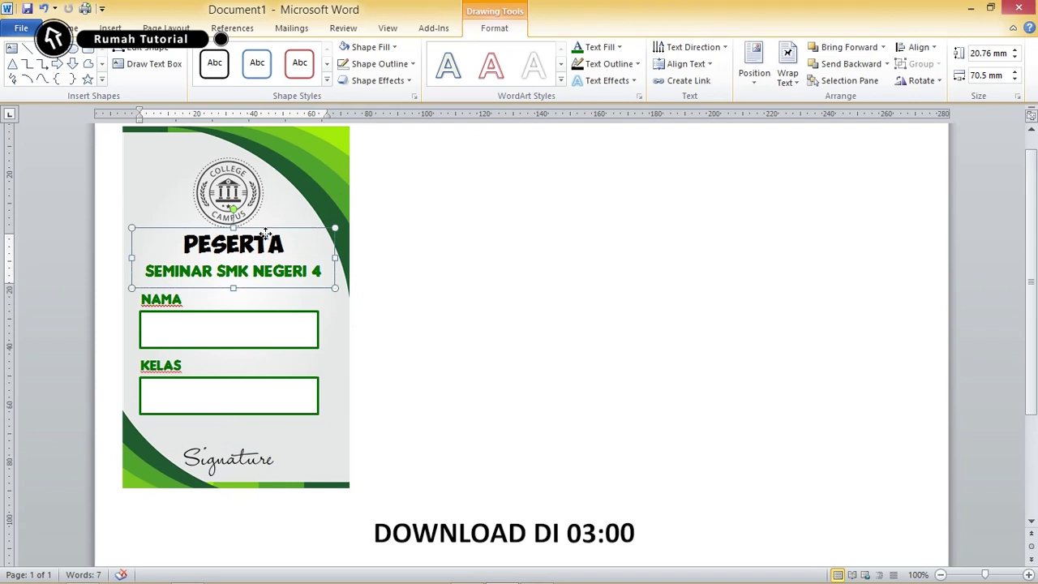
{"action": "left_click_drag", "start_coordinate": [265, 234], "coordinate": [506, 343]}
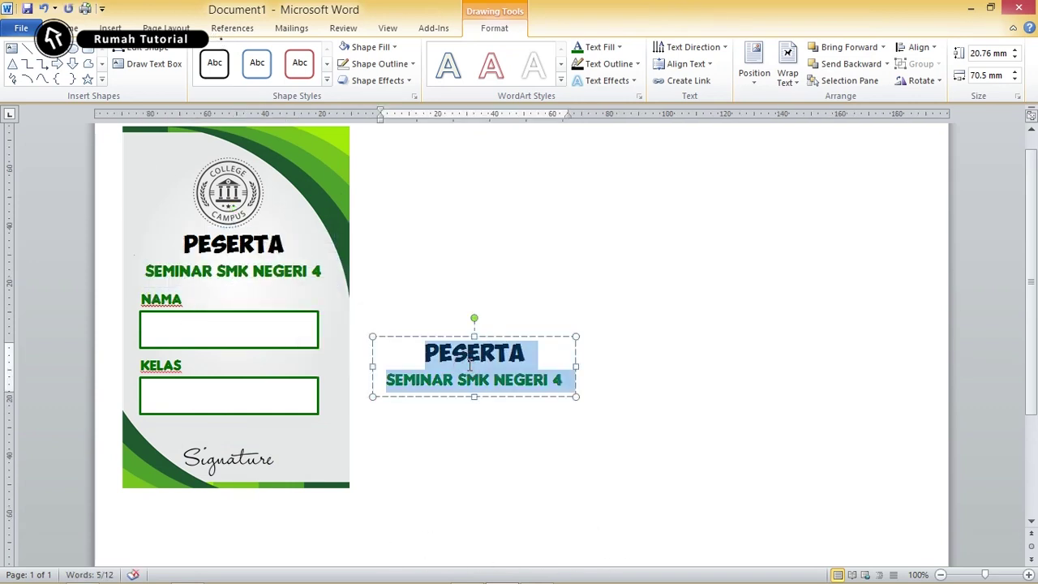
{"action": "type", "text": "PANITIA"}
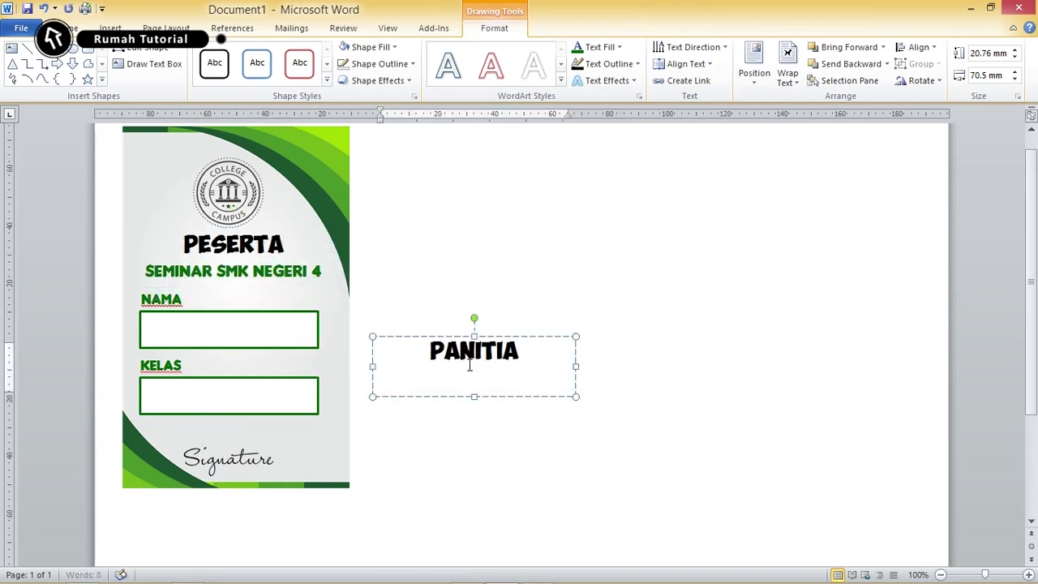
{"action": "type", "text": "NAR"}
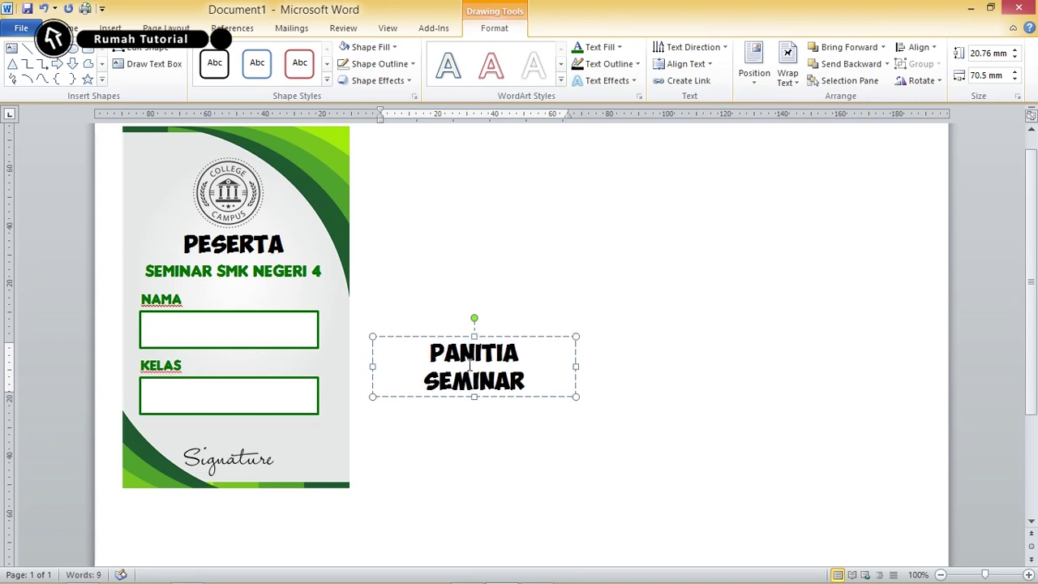
{"action": "key", "text": "ctrl+a"}
{"action": "left_click", "coordinate": [69, 29]}
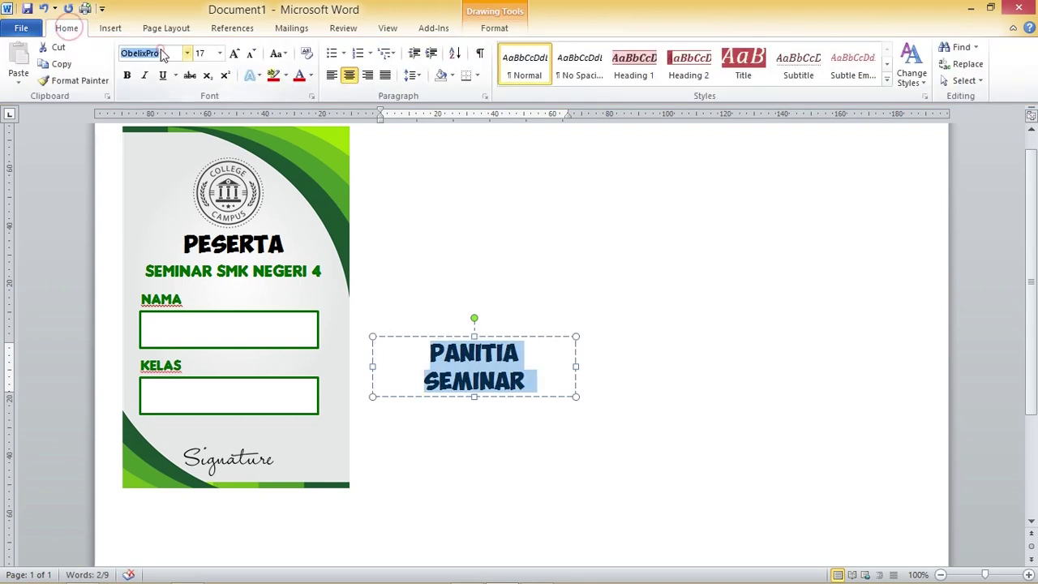
{"action": "key", "text": "Tab"}
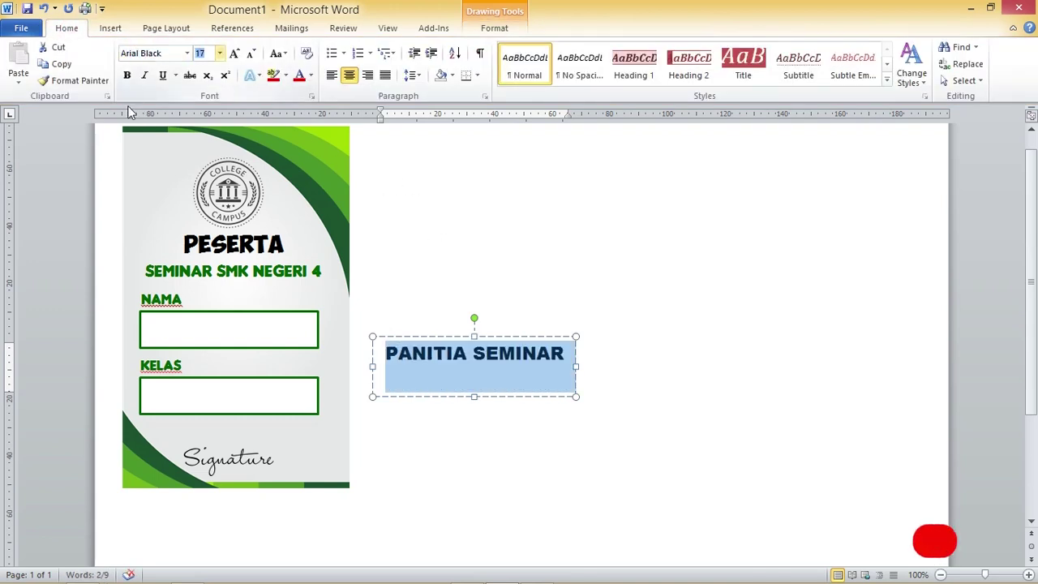
Colour the PANITIA SEMINAR text dark teal.
{"action": "left_click", "coordinate": [495, 29]}
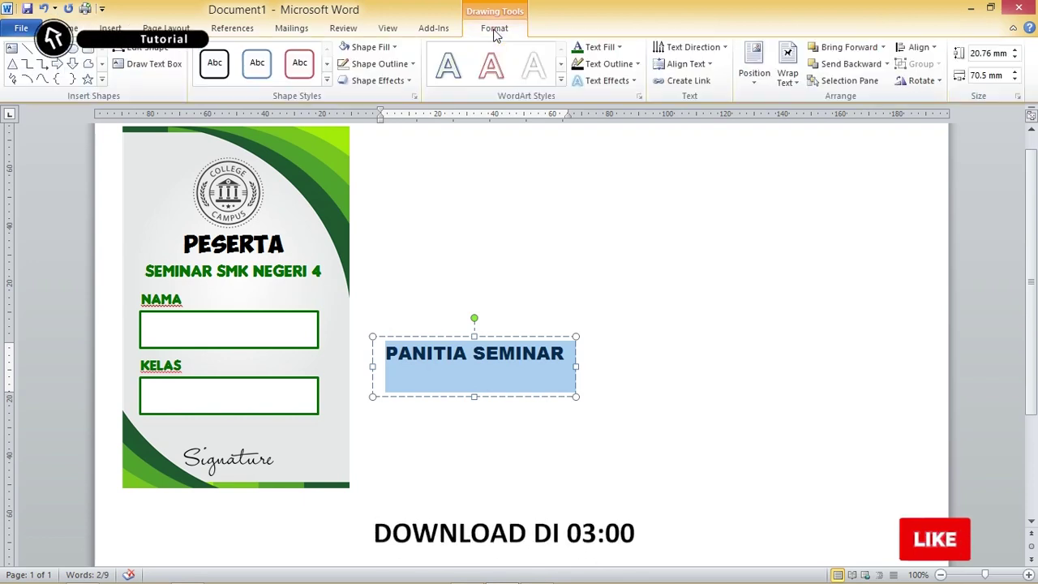
{"action": "left_click", "coordinate": [619, 47]}
{"action": "left_click", "coordinate": [575, 198]}
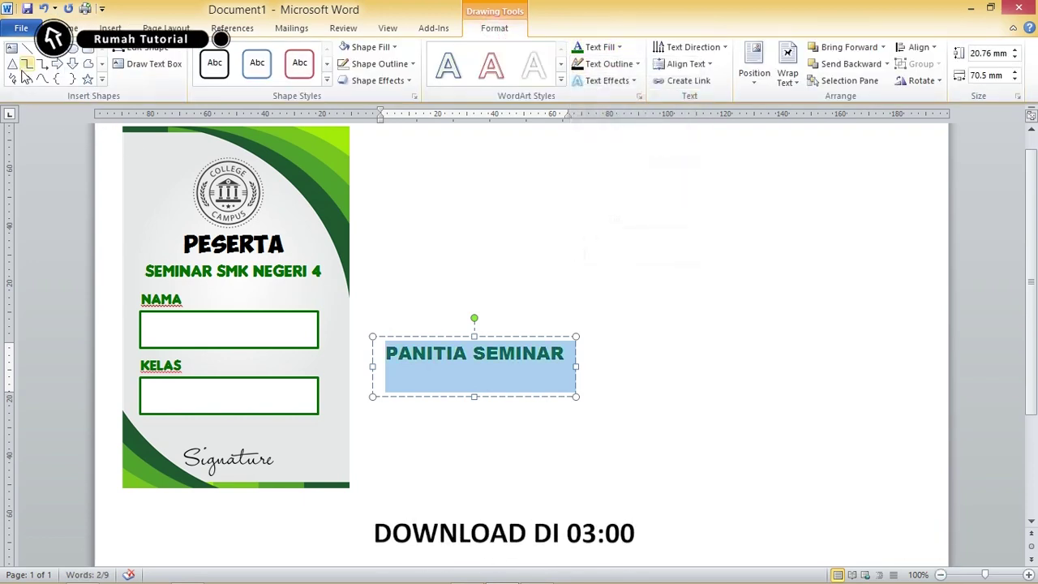
{"action": "left_click", "coordinate": [430, 217]}
{"action": "left_click", "coordinate": [438, 364]}
Move the PANITIA SEMINAR caption to the card's bottom and shrink its box.
{"action": "left_click_drag", "start_coordinate": [419, 335], "coordinate": [168, 403]}
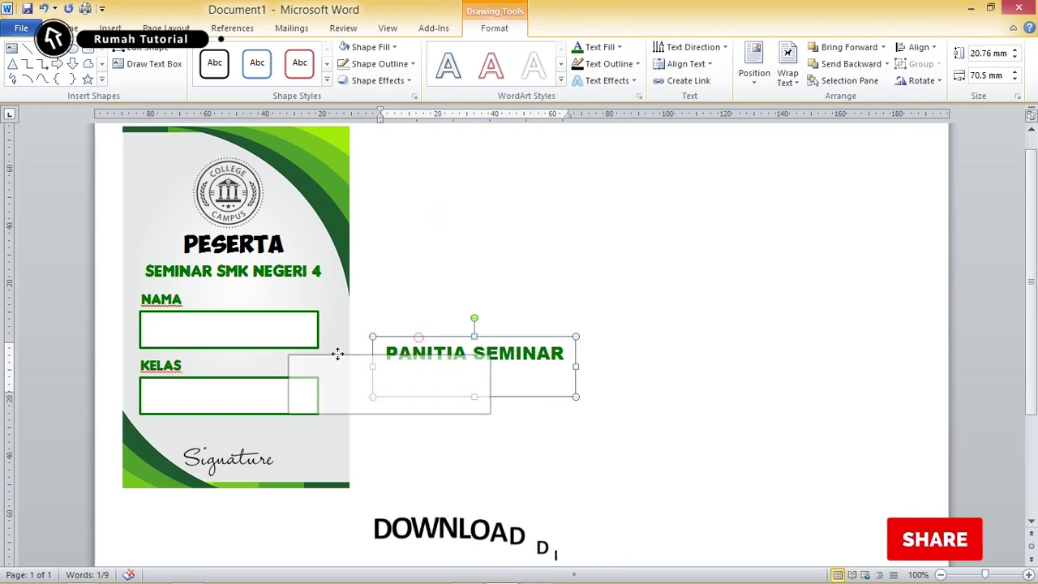
{"action": "mouse_move", "coordinate": [324, 405]}
{"action": "left_mouse_down"}
{"action": "mouse_move", "coordinate": [241, 426]}
{"action": "mouse_move", "coordinate": [275, 434]}
{"action": "left_mouse_up"}
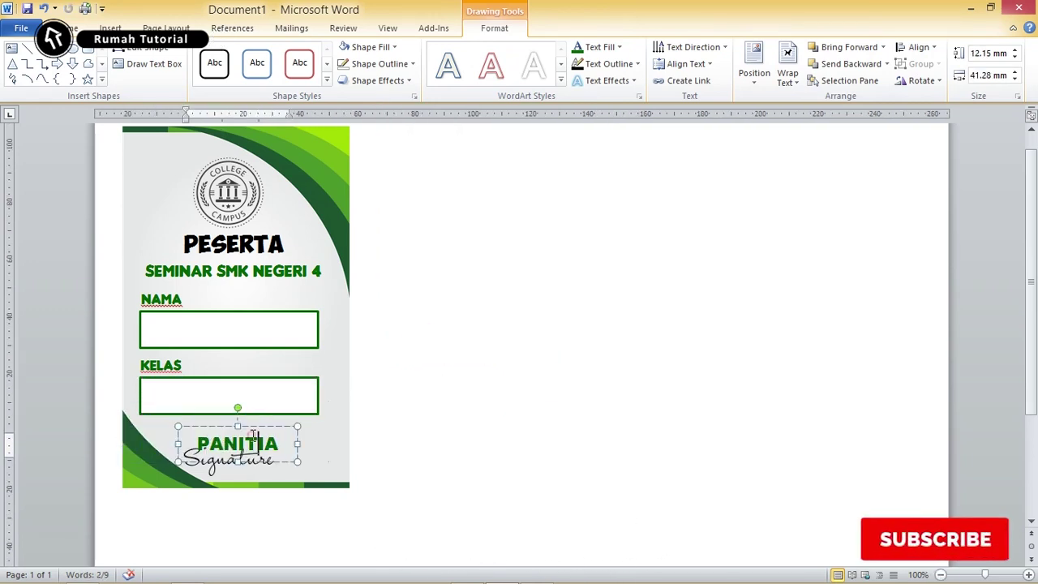
{"action": "double_click", "coordinate": [253, 435]}
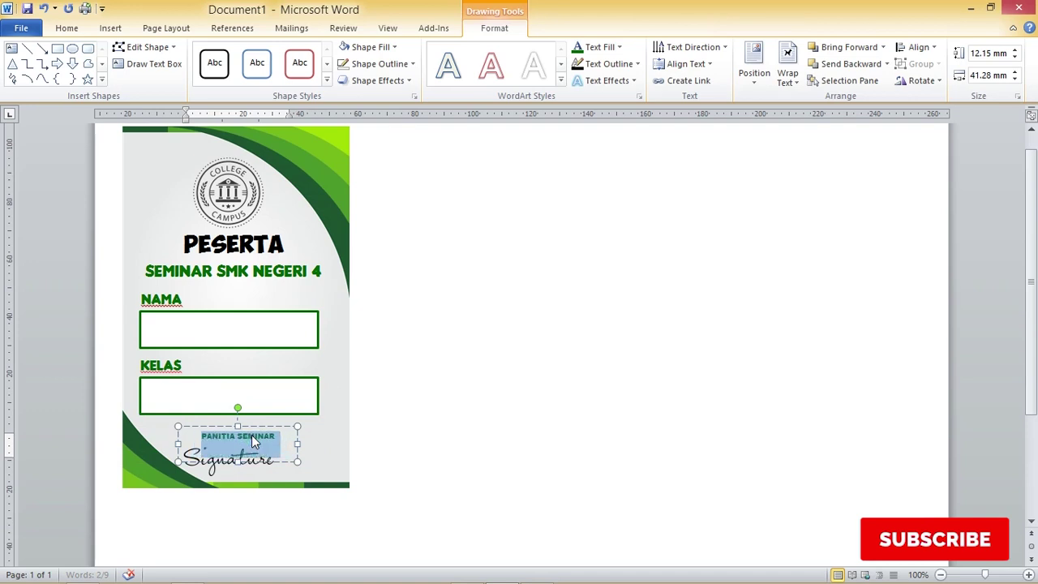
{"action": "left_click_drag", "start_coordinate": [251, 443], "coordinate": [246, 438]}
{"action": "left_click_drag", "start_coordinate": [231, 473], "coordinate": [243, 429]}
Place a smaller Signature image directly under the caption.
{"action": "left_click", "coordinate": [240, 466], "text": "shift"}
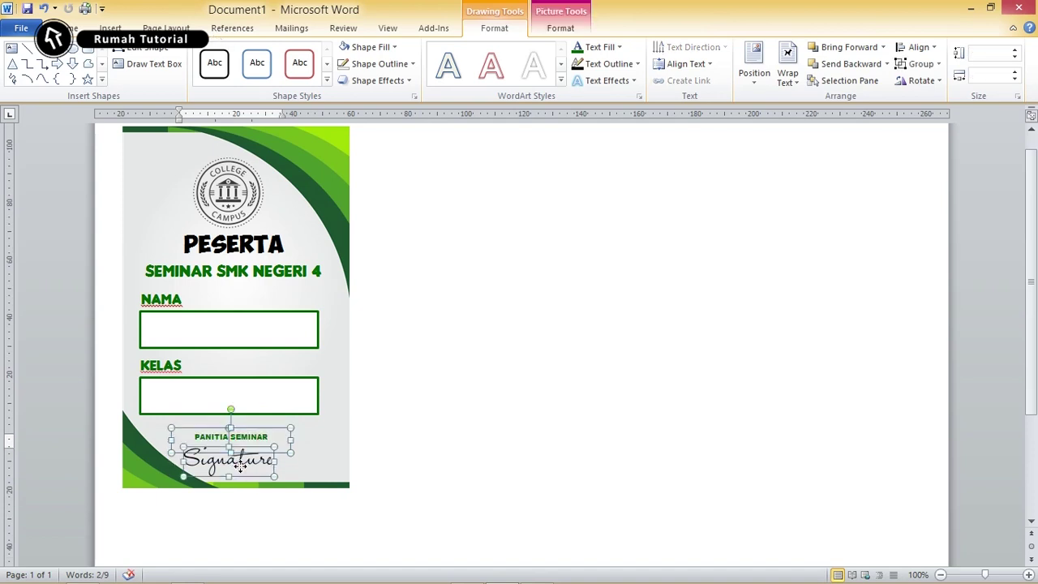
{"action": "left_click", "coordinate": [326, 462], "text": "shift"}
{"action": "left_click", "coordinate": [459, 422]}
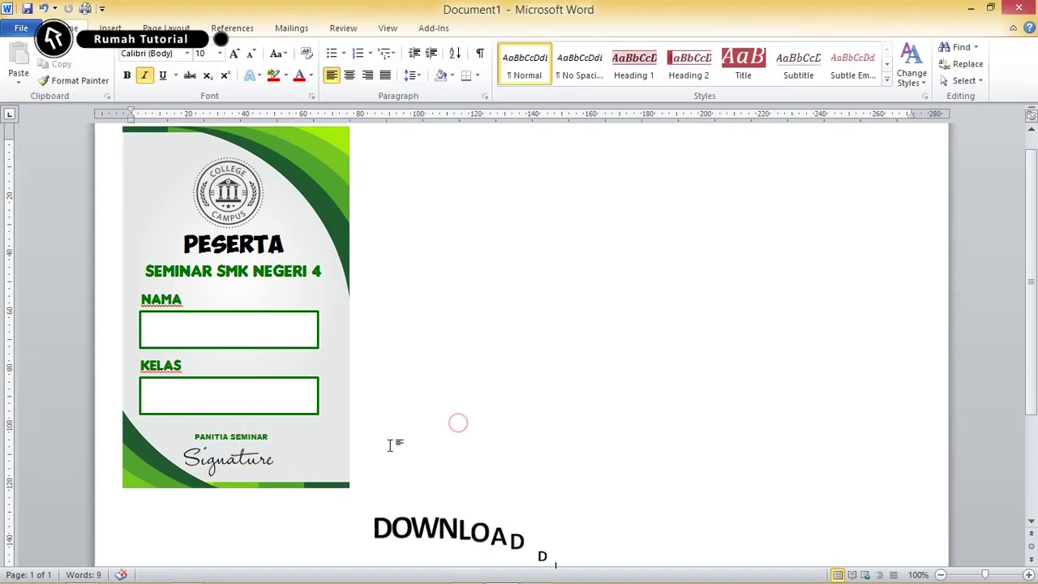
{"action": "left_click", "coordinate": [254, 448]}
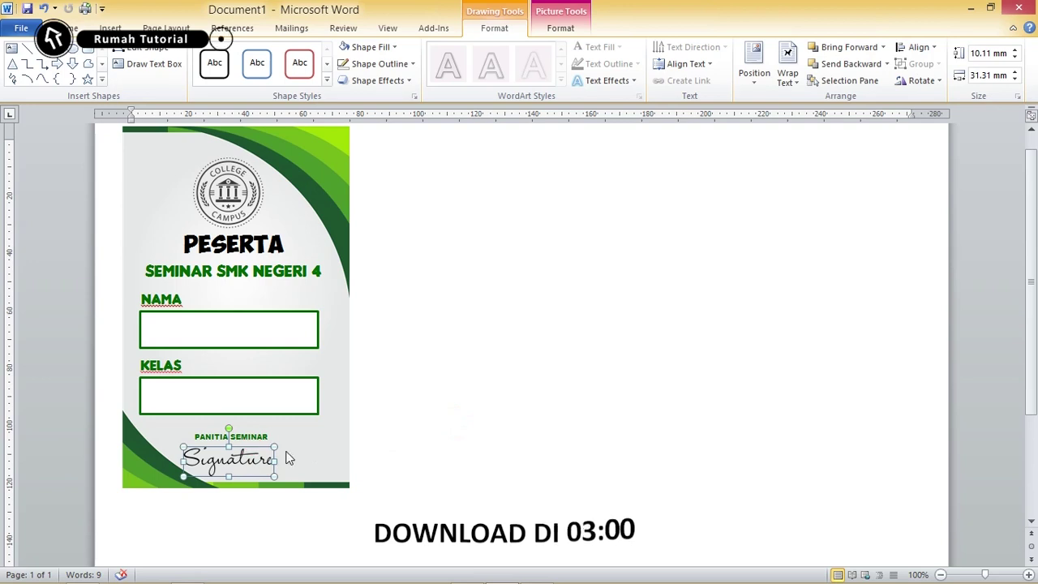
{"action": "left_click_drag", "start_coordinate": [265, 463], "coordinate": [264, 472]}
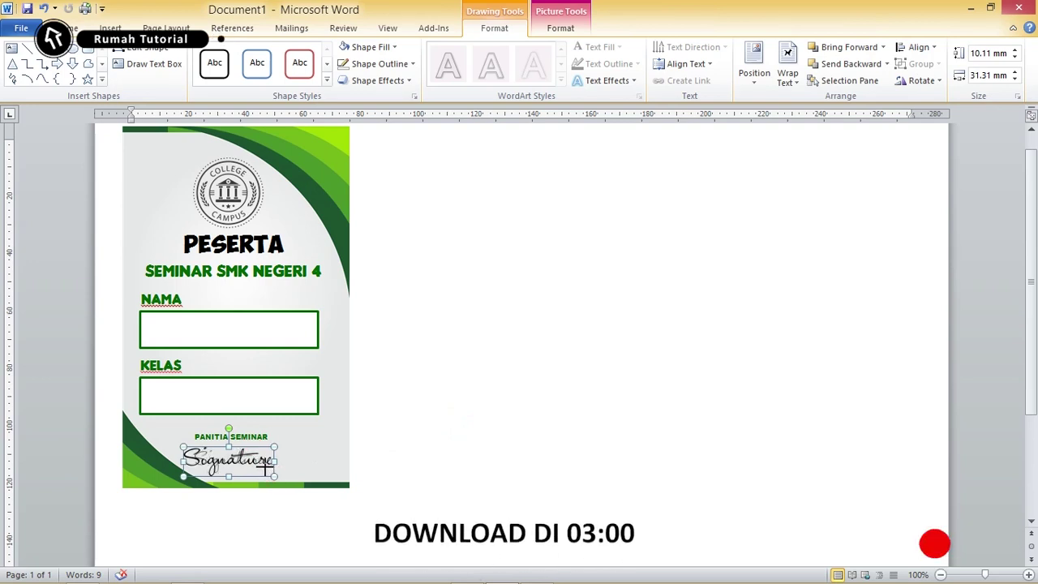
{"action": "left_click", "coordinate": [385, 452]}
Select the Signature, PANITIA SEMINAR caption and KELAS box together.
{"action": "left_click", "coordinate": [253, 458]}
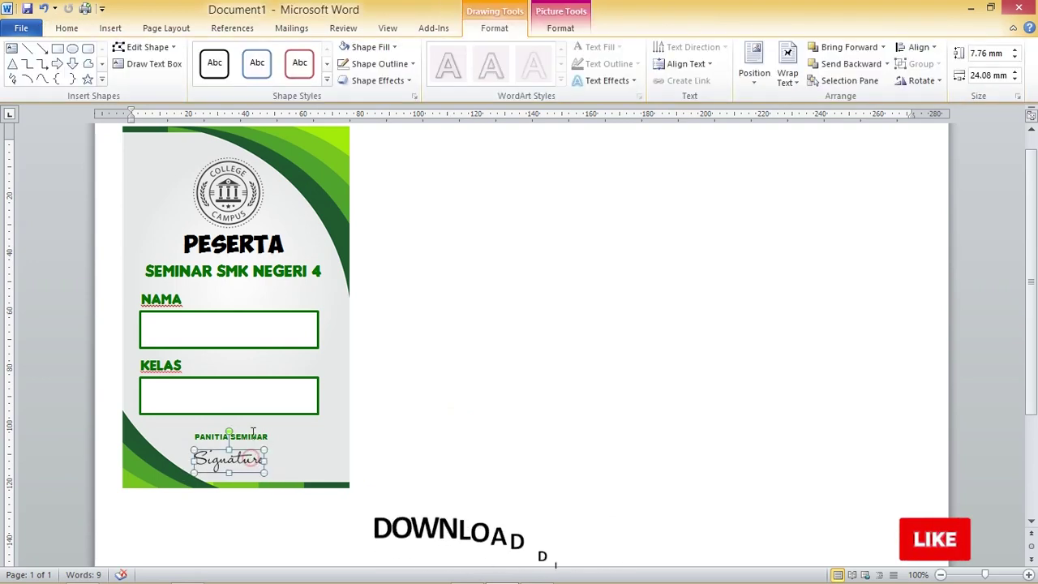
{"action": "left_click", "coordinate": [270, 438], "text": "shift"}
{"action": "left_click", "coordinate": [307, 413], "text": "shift"}
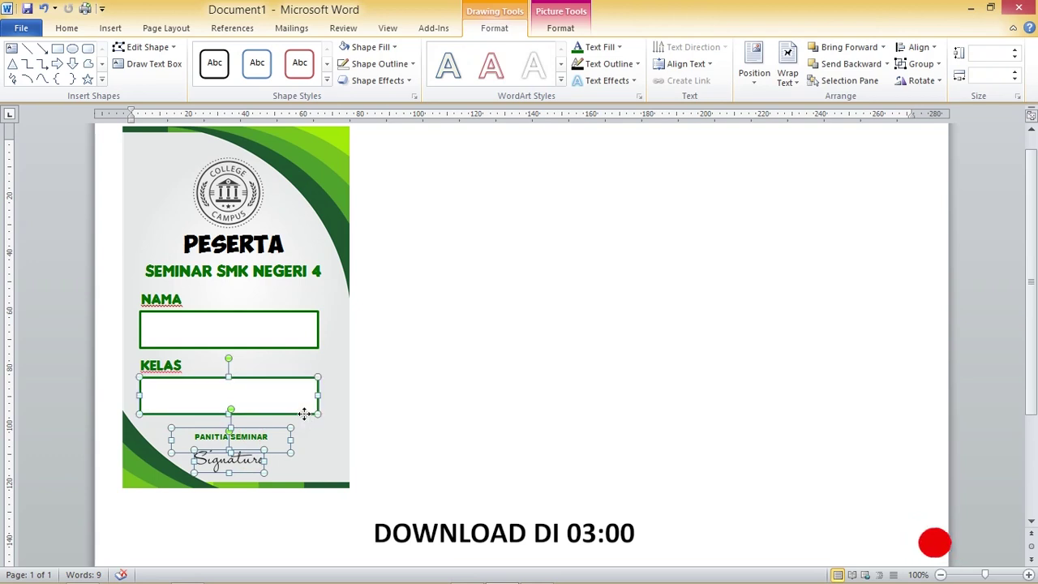
Add the labels, boxes, title, logo and background to the selection and group them.
{"action": "left_click", "coordinate": [167, 365], "text": "shift"}
{"action": "left_click", "coordinate": [200, 324], "text": "shift"}
{"action": "left_click", "coordinate": [172, 300], "text": "shift"}
{"action": "left_click", "coordinate": [174, 272], "text": "shift"}
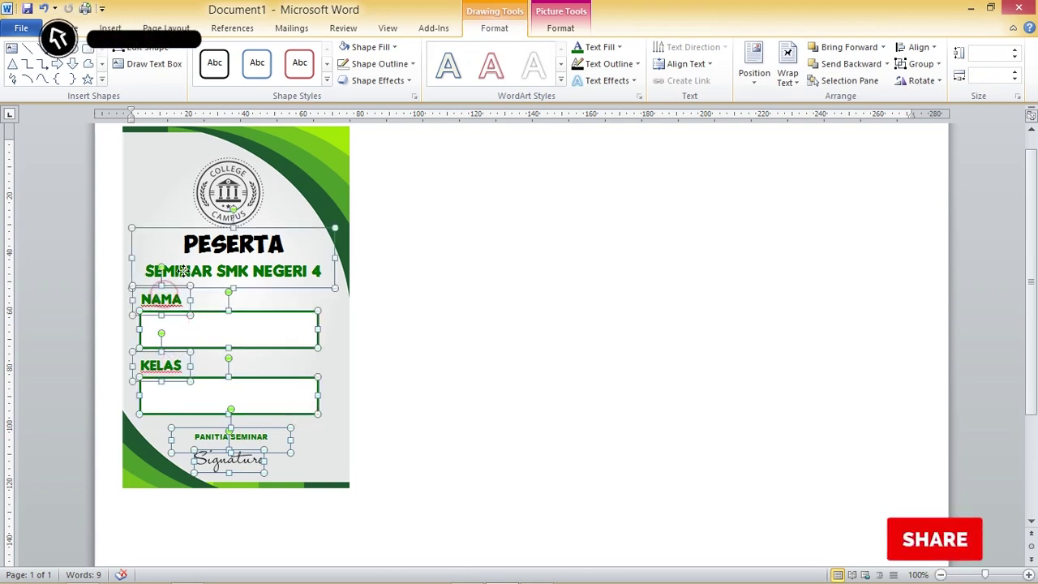
{"action": "left_click", "coordinate": [237, 177], "text": "shift"}
{"action": "left_click", "coordinate": [313, 175], "text": "shift"}
{"action": "right_click", "coordinate": [311, 196]}
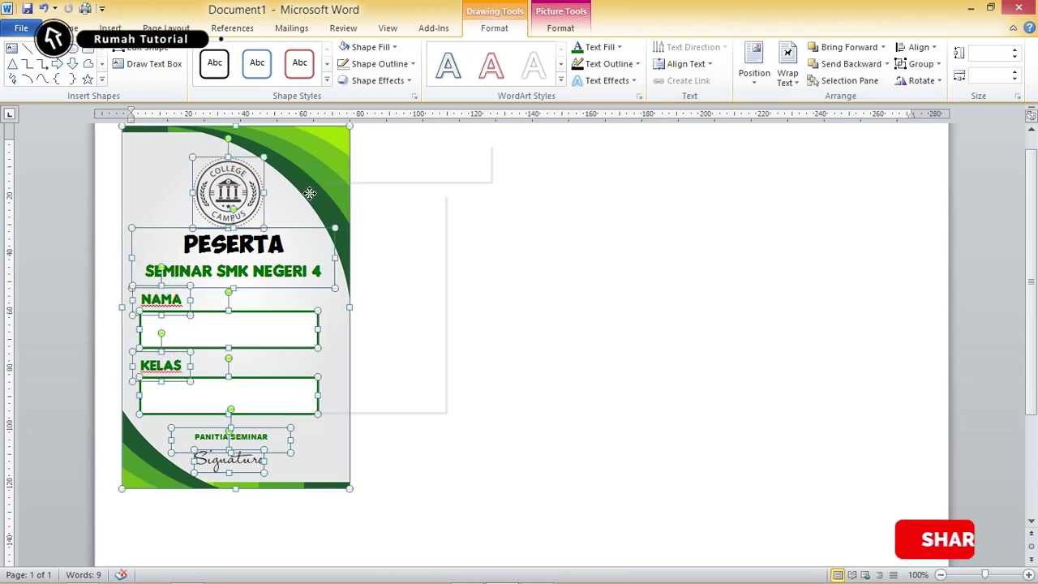
{"action": "left_click", "coordinate": [482, 277]}
{"action": "left_click", "coordinate": [475, 297]}
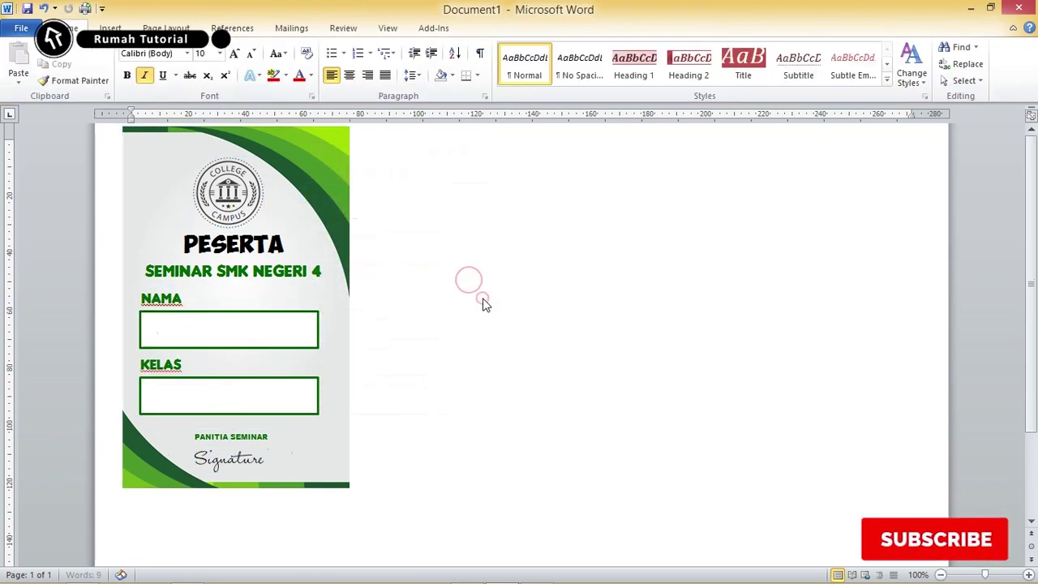
Ctrl-drag copies of the grouped card beside the original.
{"action": "scroll", "coordinate": [475, 296], "scroll_direction": "down", "scroll_amount": 3}
{"action": "left_click", "coordinate": [367, 217]}
{"action": "left_click", "coordinate": [367, 215]}
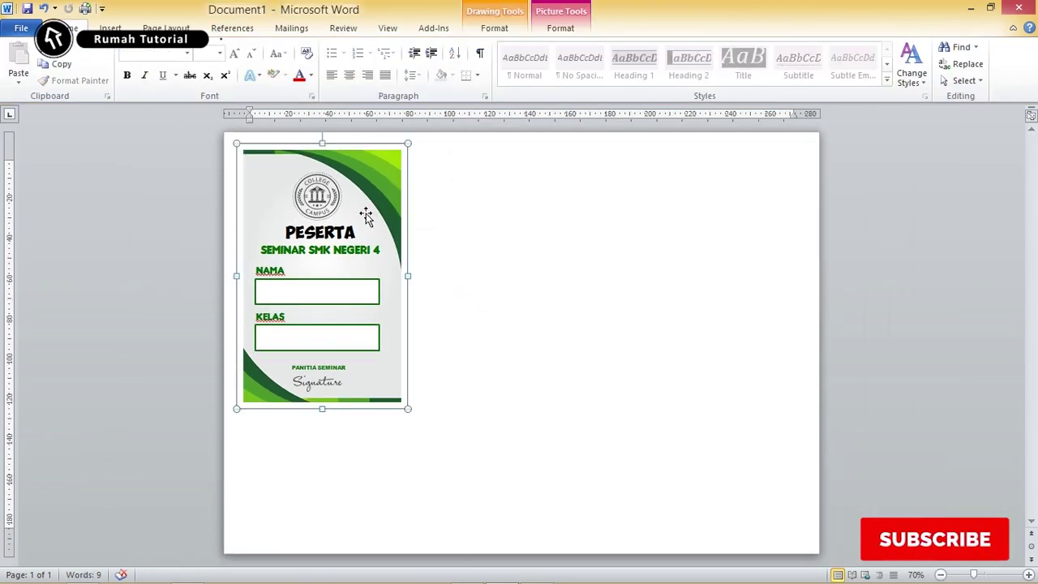
{"action": "left_click_drag", "start_coordinate": [365, 214], "coordinate": [656, 195]}
Group the three PESERTA cards into a single object.
{"action": "left_click", "coordinate": [774, 219]}
{"action": "scroll", "coordinate": [774, 271], "scroll_direction": "down", "scroll_amount": 1, "text": "ctrl"}
{"action": "scroll", "coordinate": [448, 268], "scroll_direction": "down", "scroll_amount": 2, "text": "ctrl"}
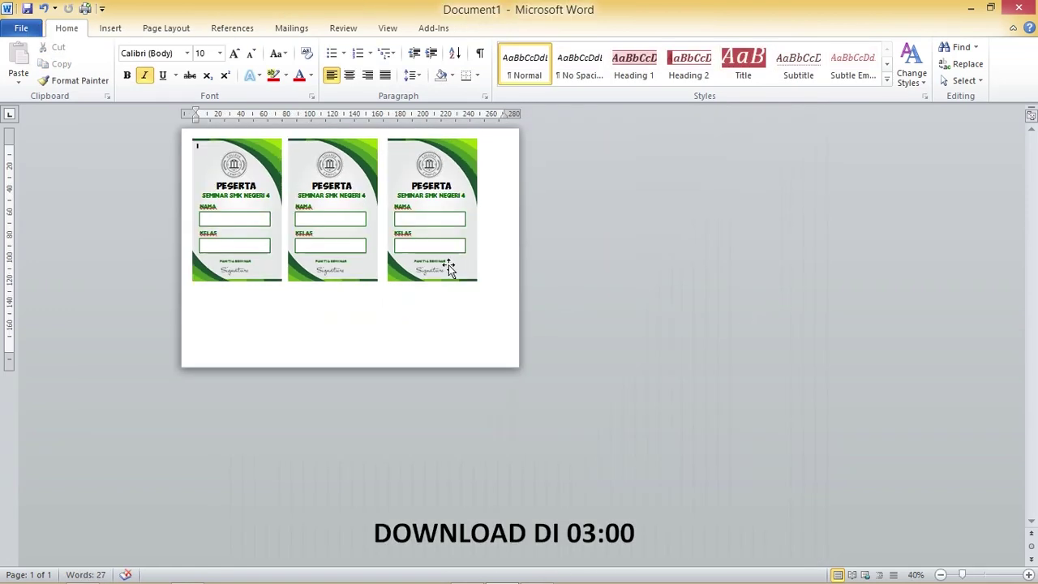
{"action": "left_click", "coordinate": [410, 163]}
{"action": "left_click", "coordinate": [332, 158], "text": "shift"}
{"action": "left_click", "coordinate": [241, 160], "text": "shift"}
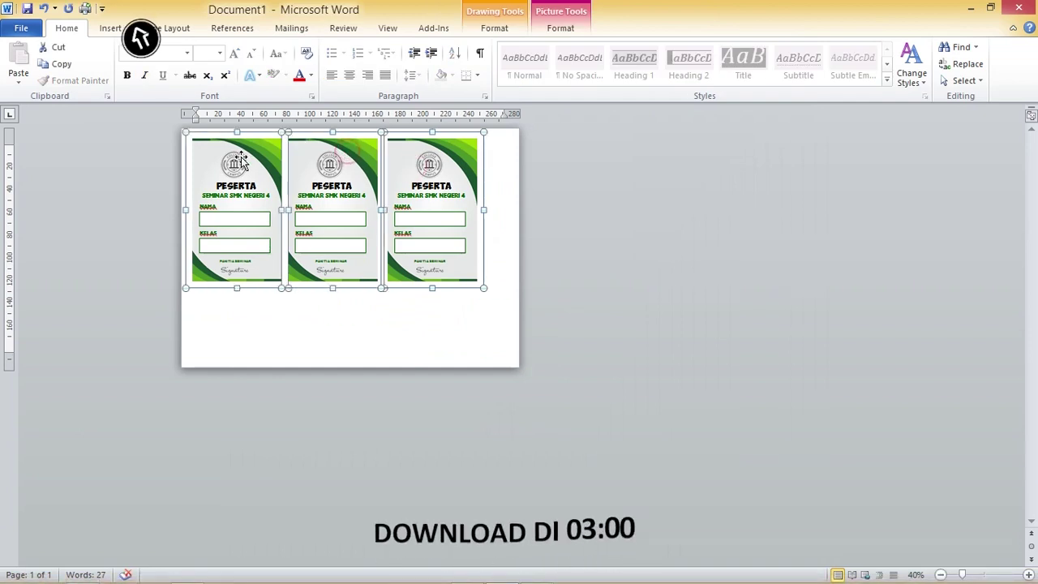
{"action": "right_click", "coordinate": [370, 136]}
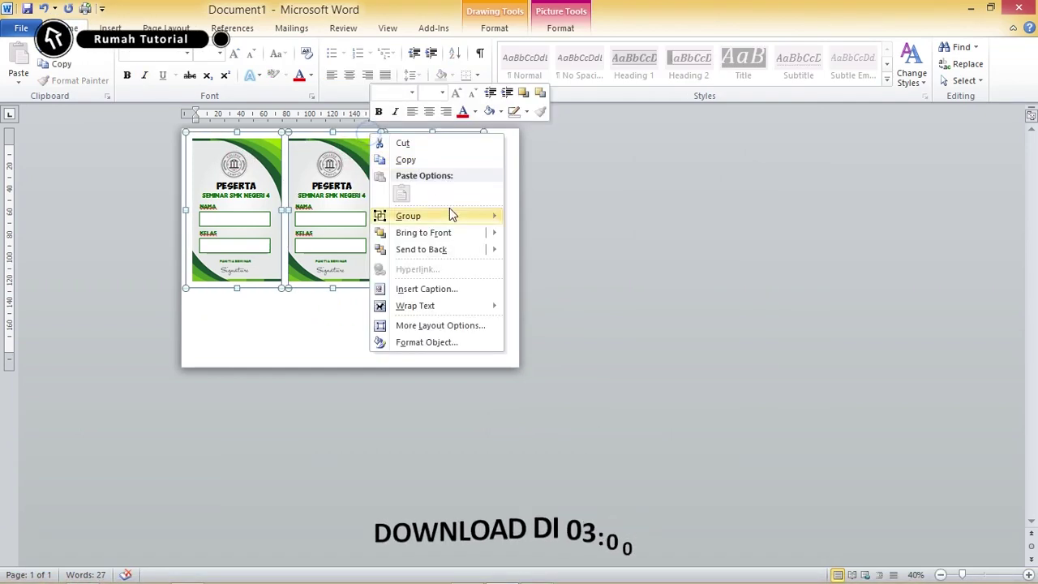
{"action": "mouse_move", "coordinate": [438, 216]}
{"action": "left_click", "coordinate": [540, 219]}
{"action": "left_click", "coordinate": [563, 34]}
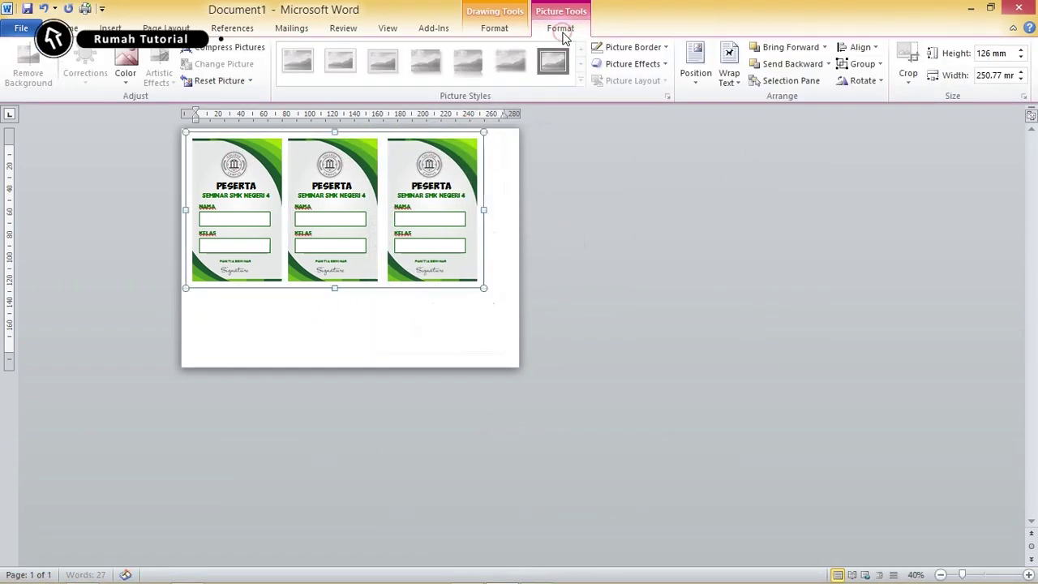
Centre the three-card group on the page.
{"action": "left_click", "coordinate": [724, 81]}
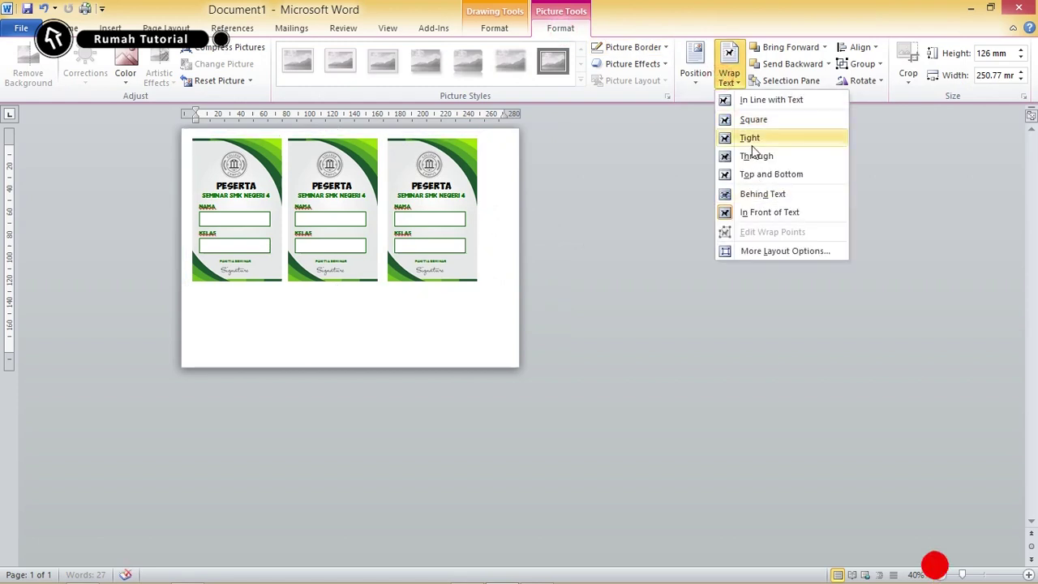
{"action": "left_click", "coordinate": [688, 72]}
{"action": "left_click", "coordinate": [743, 224]}
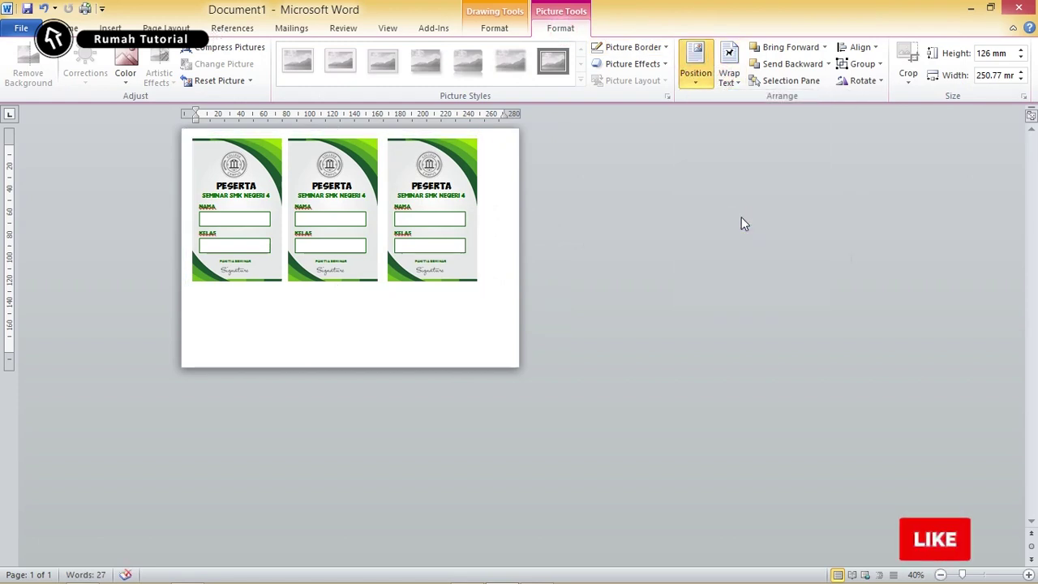
{"action": "scroll", "coordinate": [593, 211], "scroll_direction": "up", "scroll_amount": 2}
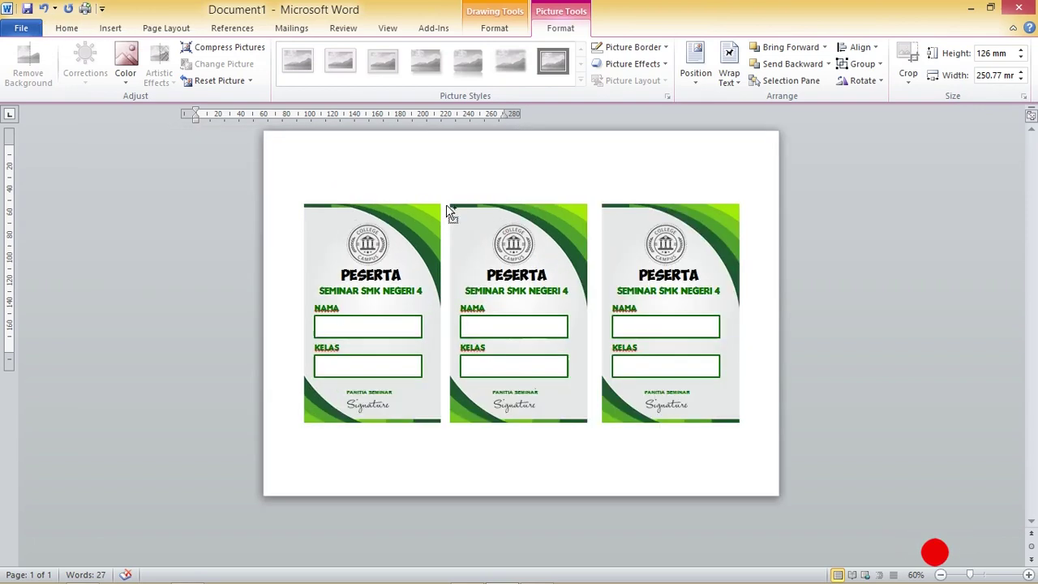
{"action": "left_click", "coordinate": [845, 191]}
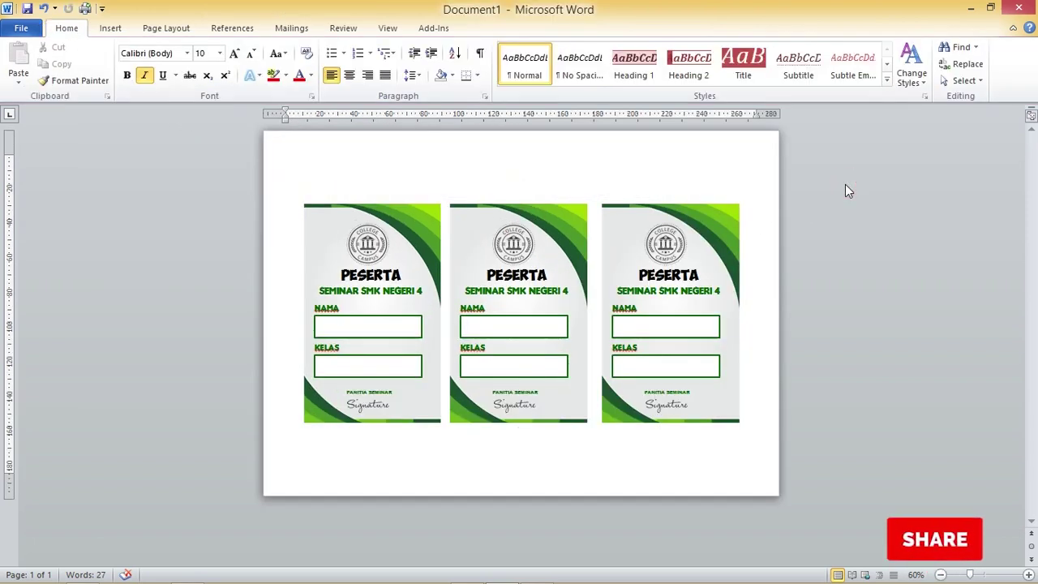
Insert a page break to move the cards to page 2, then ungroup them.
{"action": "scroll", "coordinate": [701, 210], "scroll_direction": "down", "scroll_amount": 1}
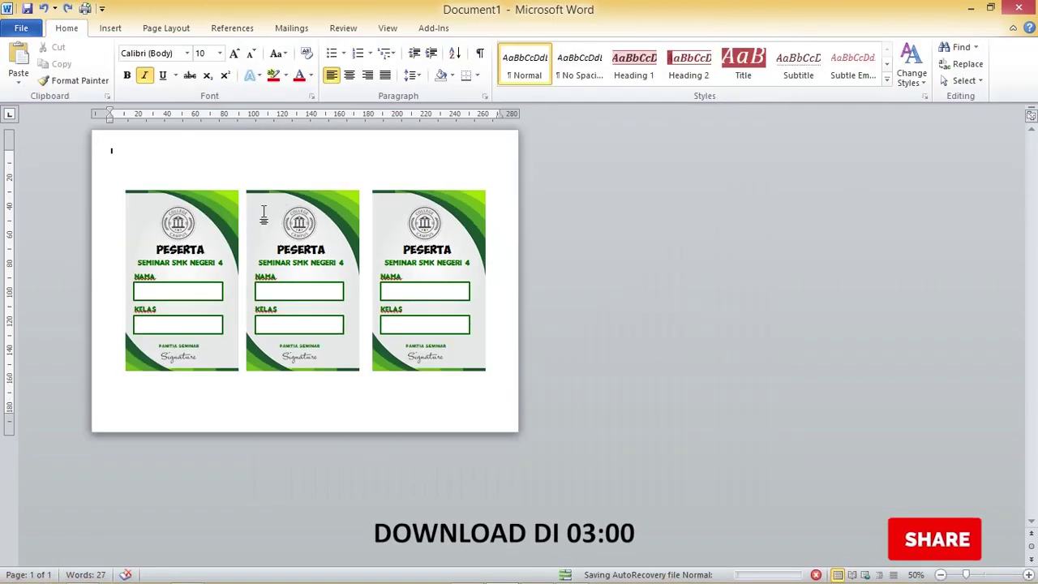
{"action": "key", "text": "ctrl+Return"}
{"action": "scroll", "coordinate": [512, 260], "scroll_direction": "down", "scroll_amount": 1}
{"action": "left_click", "coordinate": [573, 173]}
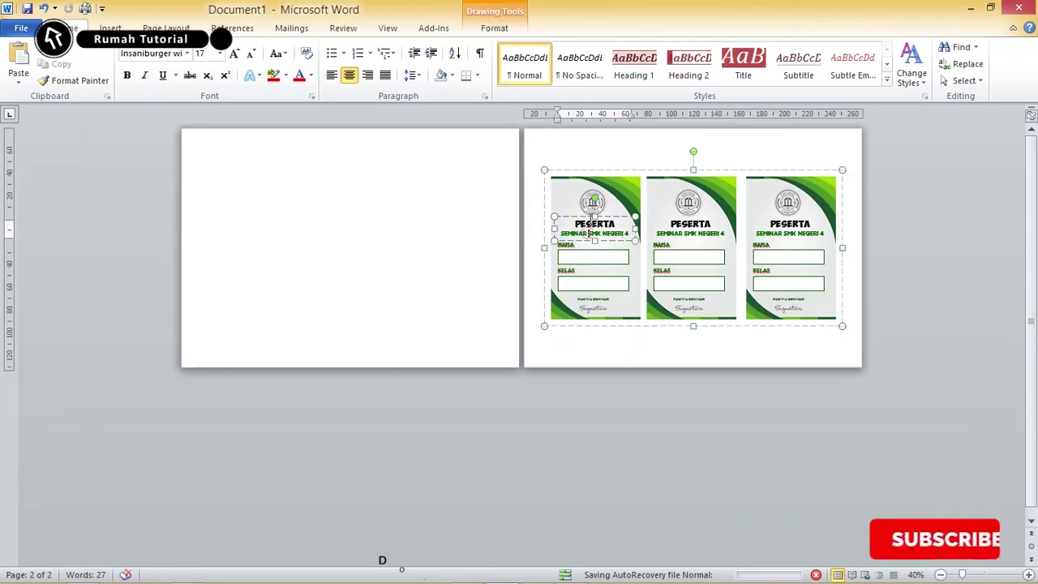
{"action": "left_click", "coordinate": [576, 168]}
{"action": "right_click", "coordinate": [576, 167]}
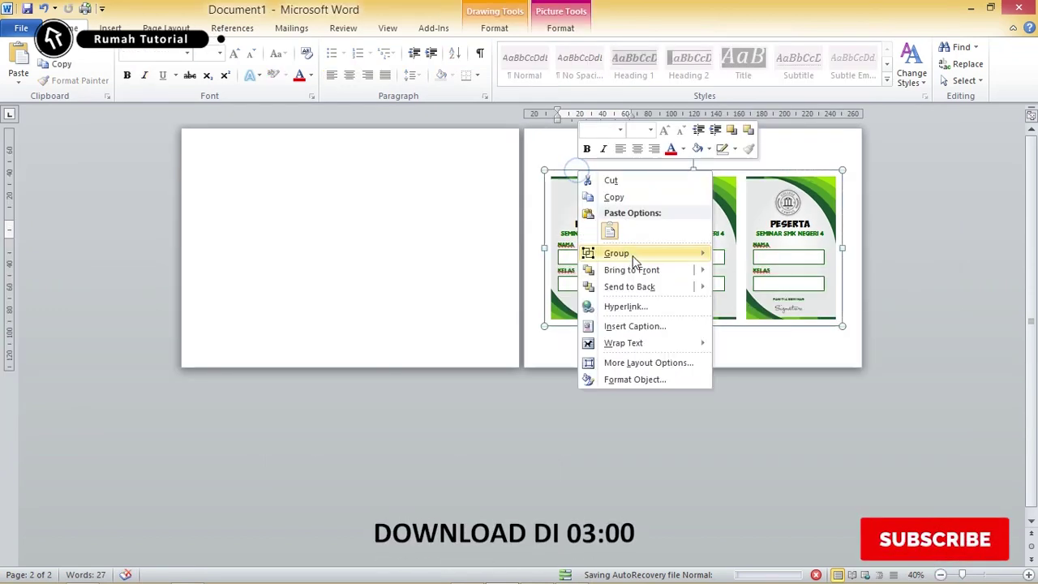
{"action": "left_click", "coordinate": [724, 273]}
Copy the first card onto blank page 1.
{"action": "left_click", "coordinate": [584, 172]}
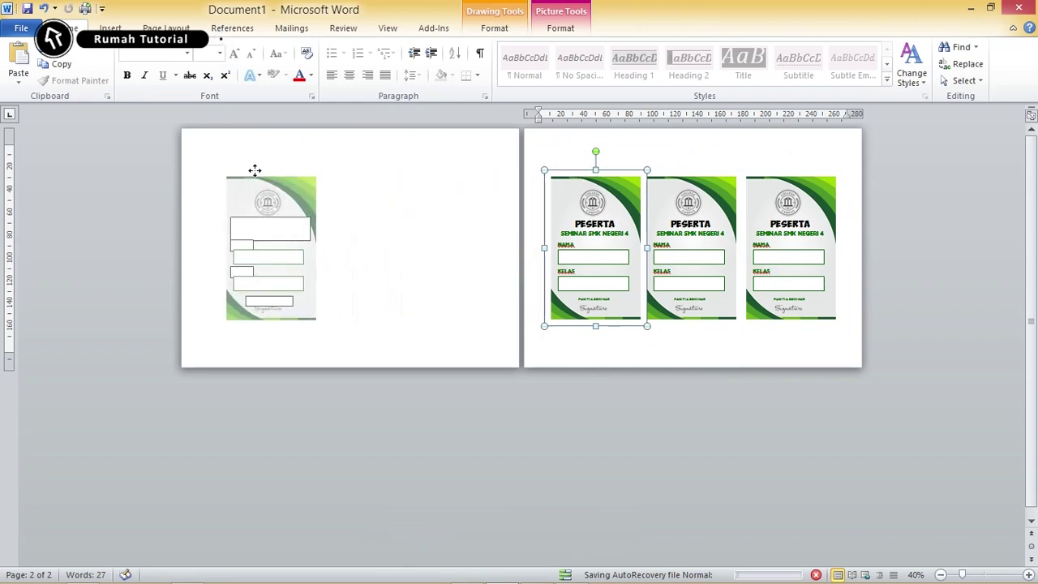
{"action": "left_click_drag", "start_coordinate": [544, 169], "coordinate": [238, 168]}
{"action": "left_click", "coordinate": [283, 194]}
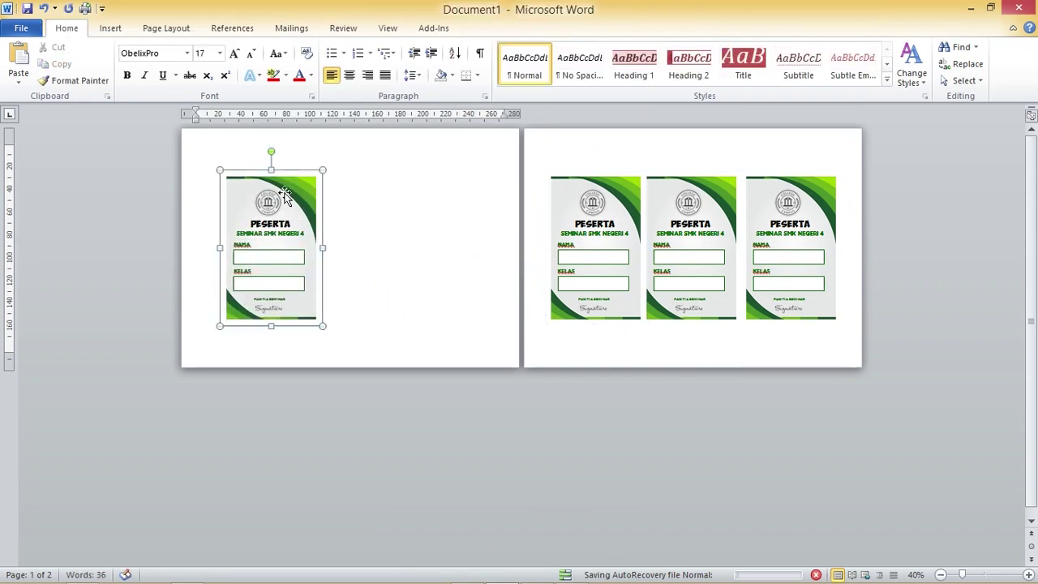
{"action": "scroll", "coordinate": [292, 199], "scroll_direction": "up", "scroll_amount": 4}
{"action": "left_click_drag", "start_coordinate": [1035, 259], "coordinate": [1035, 275]}
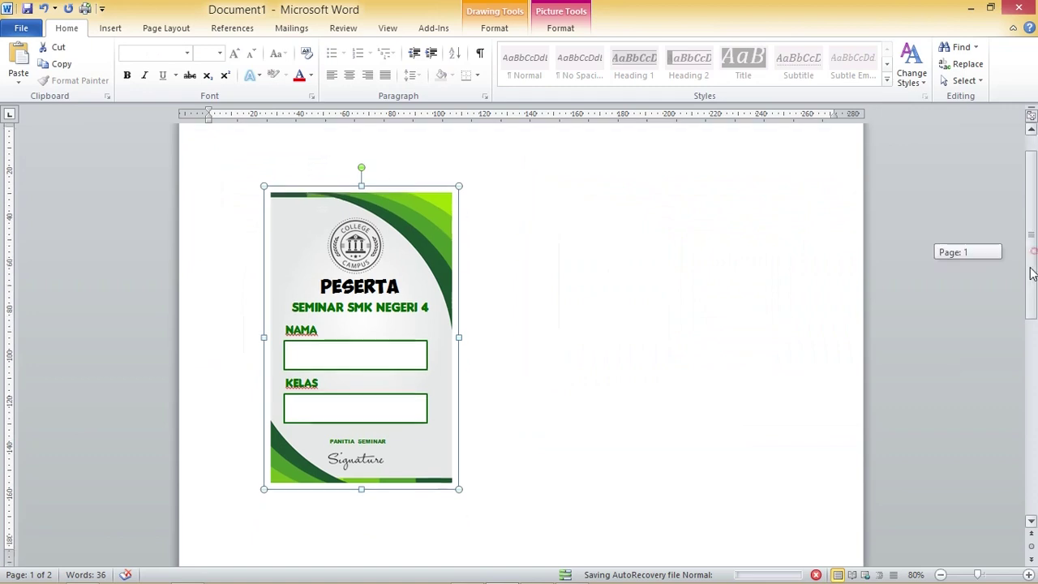
Ungroup the copied card on page 1 and select its title text.
{"action": "right_click", "coordinate": [391, 193]}
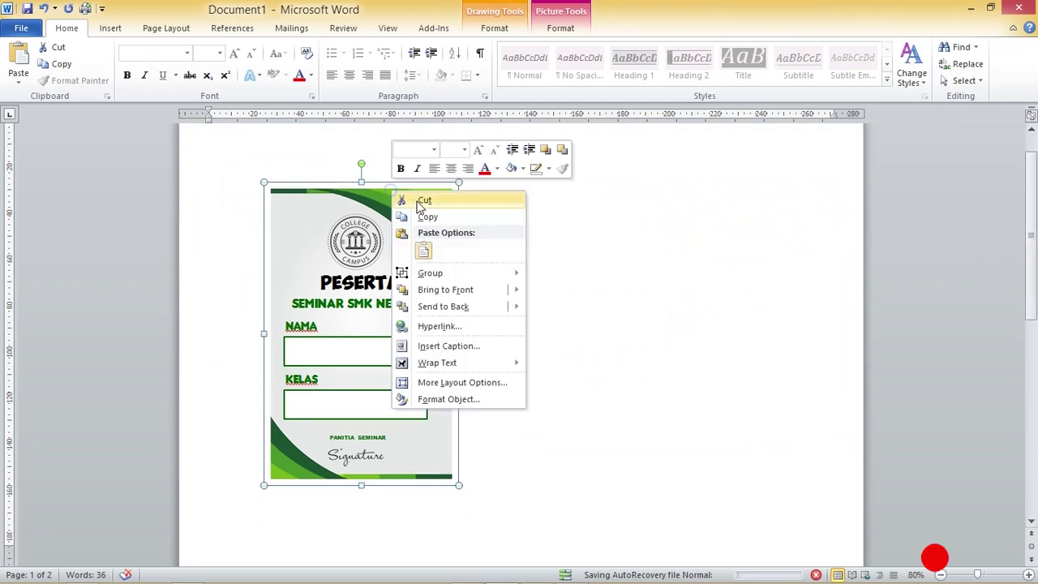
{"action": "left_click", "coordinate": [447, 276]}
{"action": "left_click", "coordinate": [550, 294]}
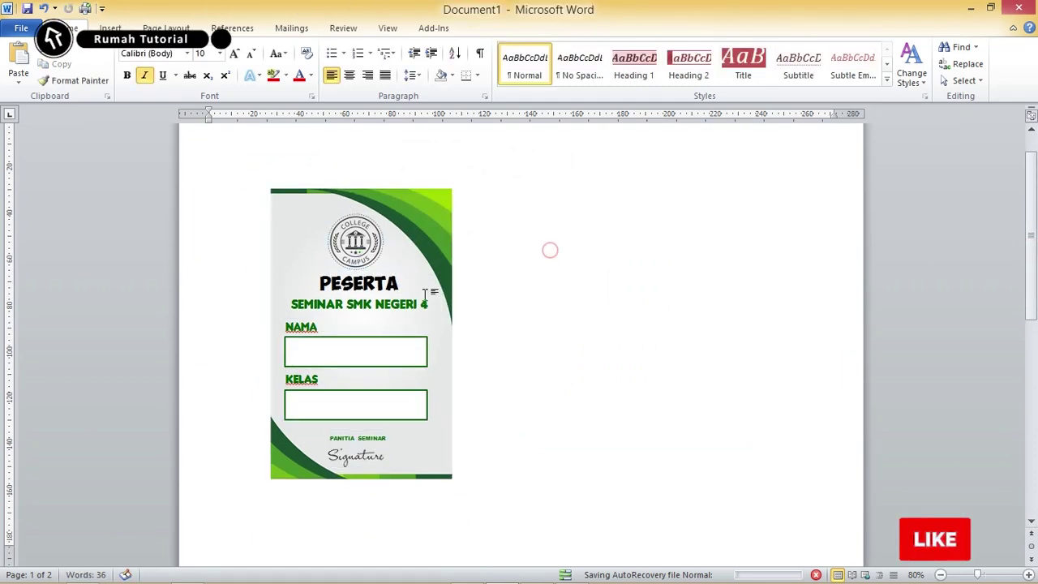
{"action": "left_click", "coordinate": [364, 285]}
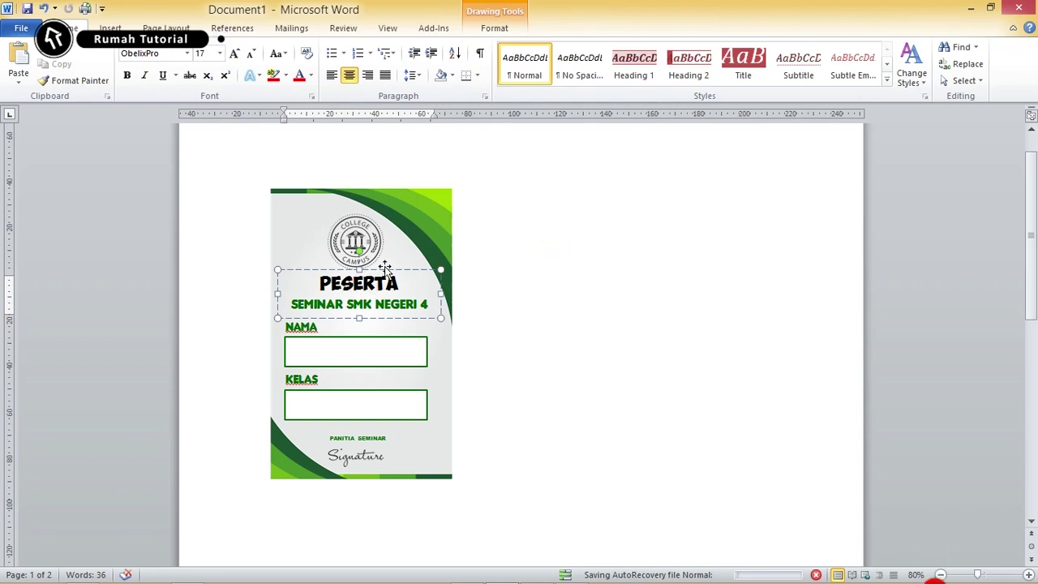
Replace the title with 'BERGABUNG :' and 'BERLAKU :', left-aligned 12 pt Arial.
{"action": "key", "text": "ctrl+a"}
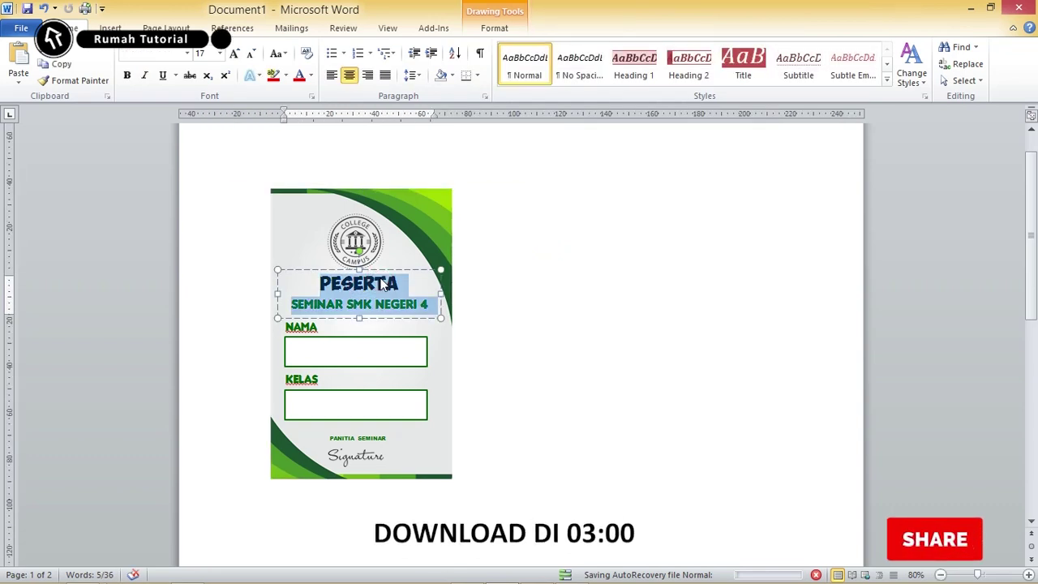
{"action": "type", "text": "BERGABU"}
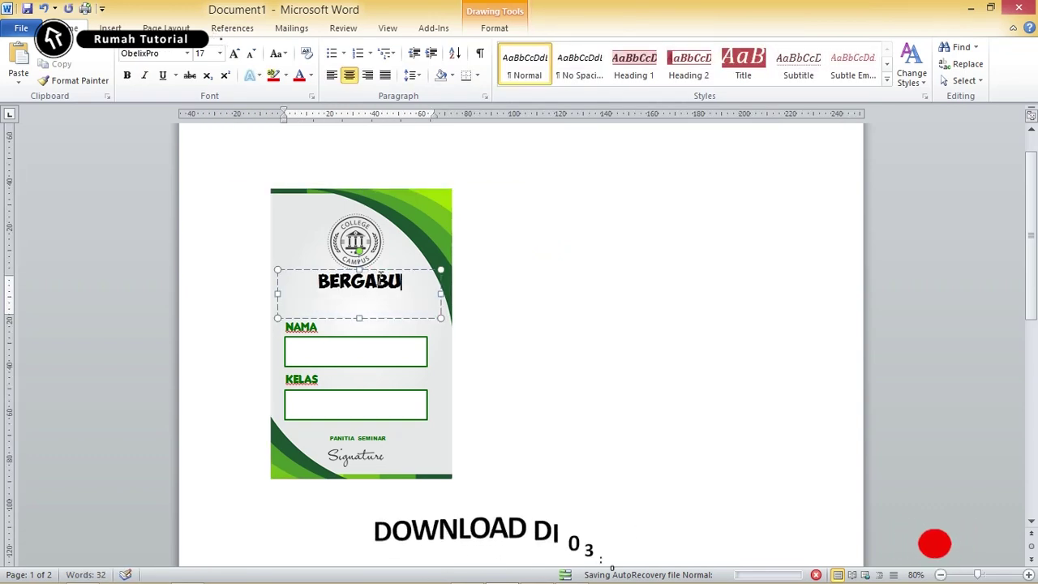
{"action": "type", "text": "NG :"}
{"action": "key", "text": "Return"}
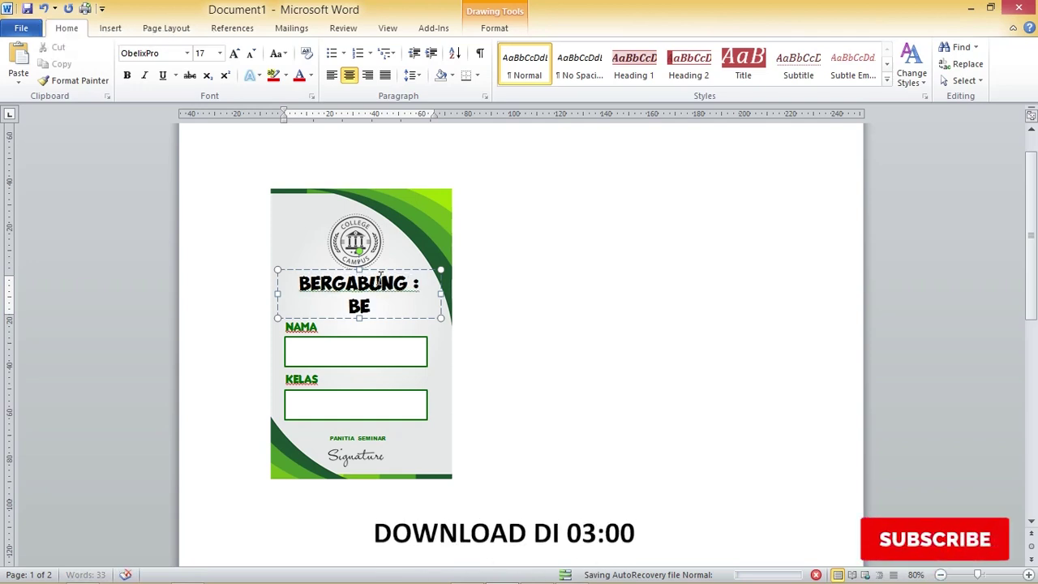
{"action": "type", "text": "RLAKU :"}
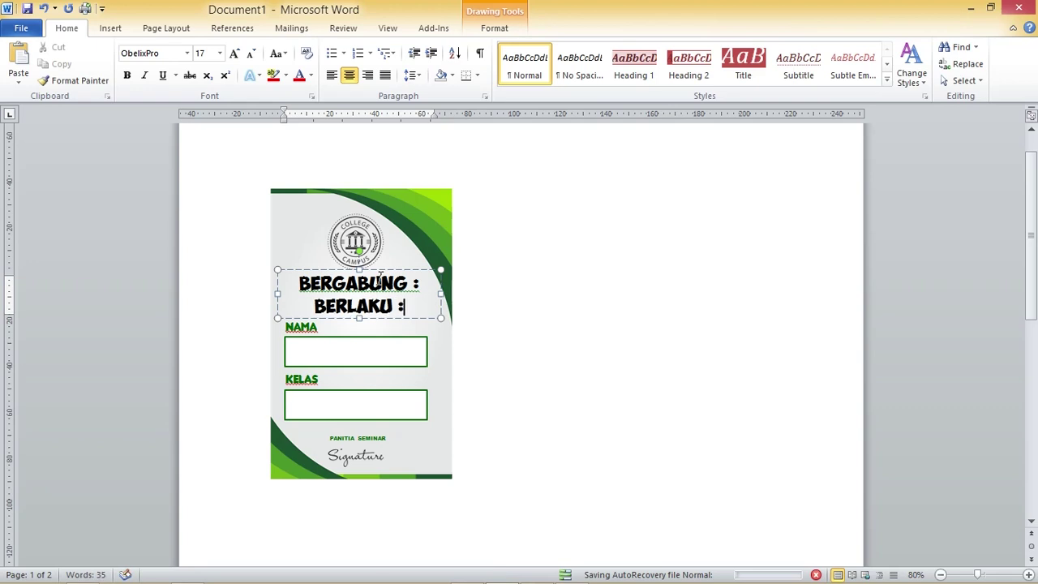
{"action": "key", "text": "ctrl+a"}
{"action": "key", "text": "ctrl+shift+comma"}
{"action": "key", "text": "ctrl+shift+comma"}
{"action": "key", "text": "ctrl+shift+comma"}
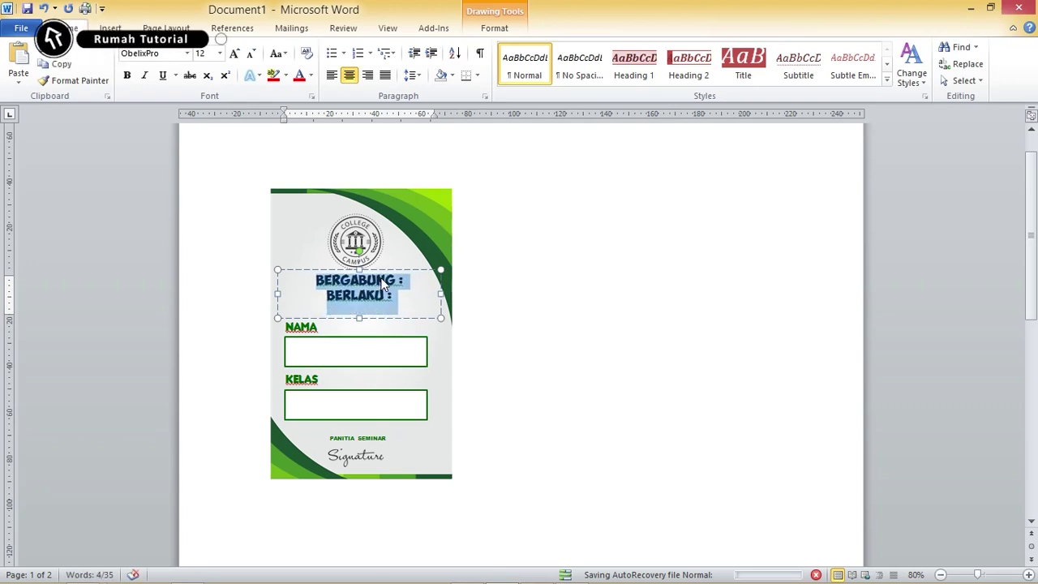
{"action": "left_click", "coordinate": [331, 75]}
{"action": "type", "text": "Arial"}
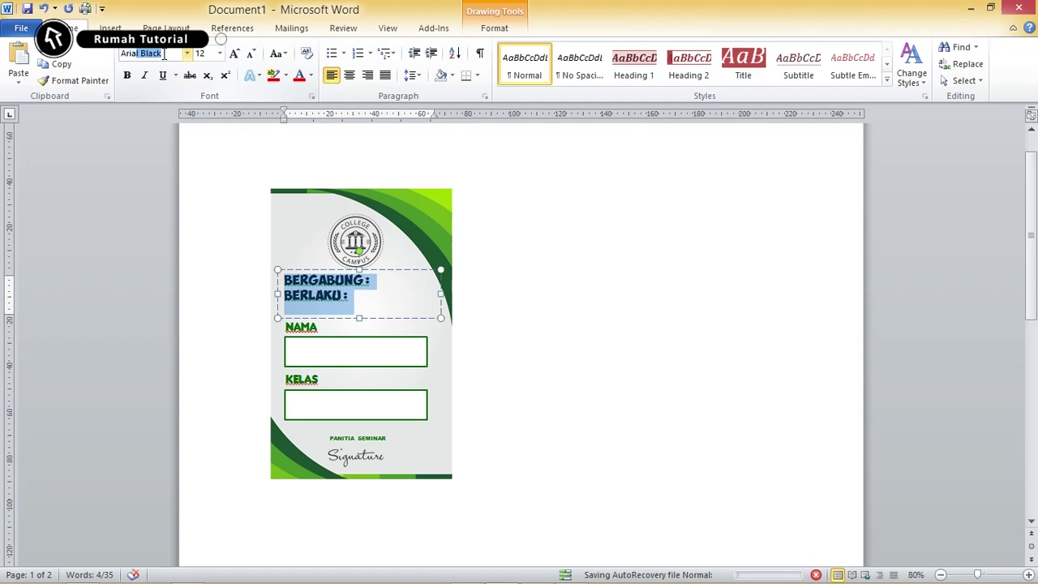
{"action": "key", "text": "Return"}
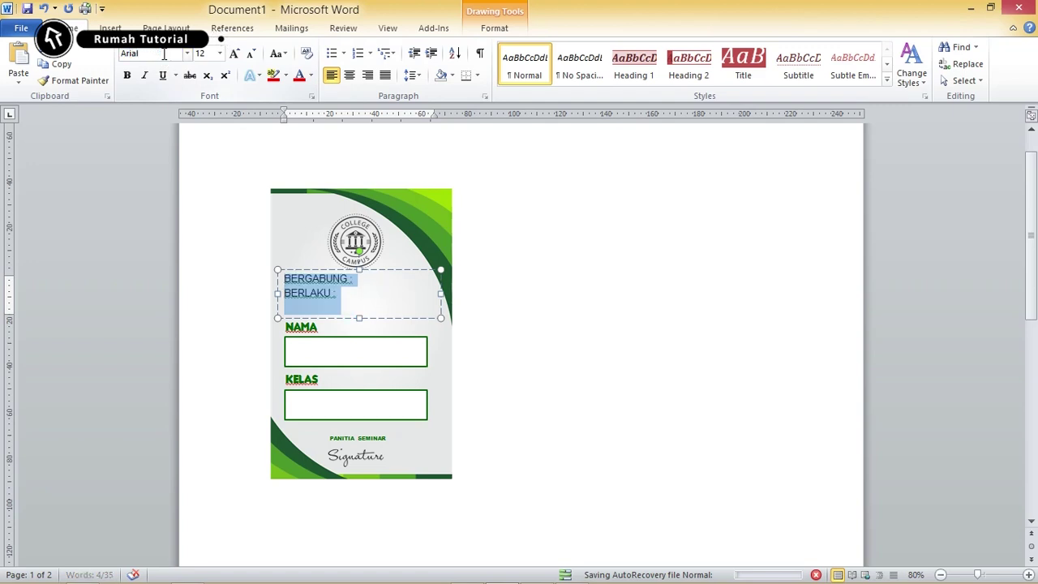
{"action": "left_click", "coordinate": [329, 294]}
{"action": "scroll", "coordinate": [329, 294], "scroll_direction": "up", "scroll_amount": 2, "text": "ctrl"}
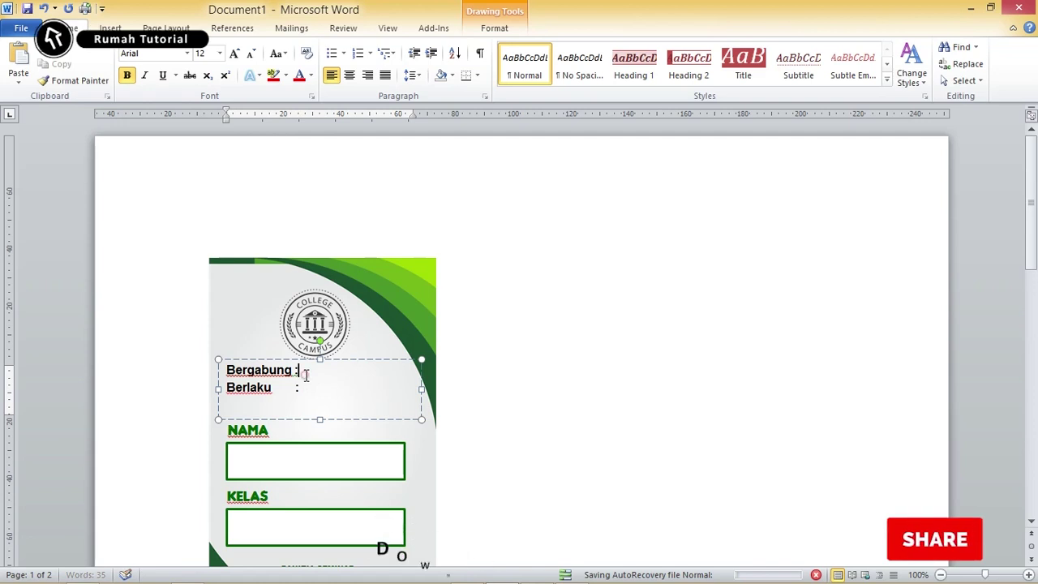
Add DT/MM/YYYY after Bergabung : and Berlaku :, and set both date lines to 8 pt.
{"action": "left_click", "coordinate": [303, 372]}
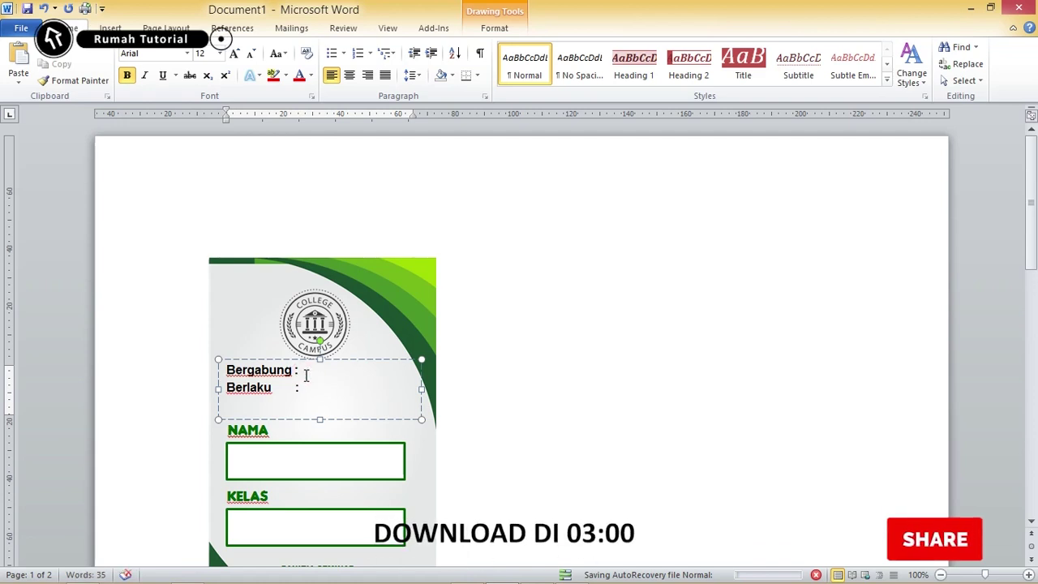
{"action": "type", "text": "dt"}
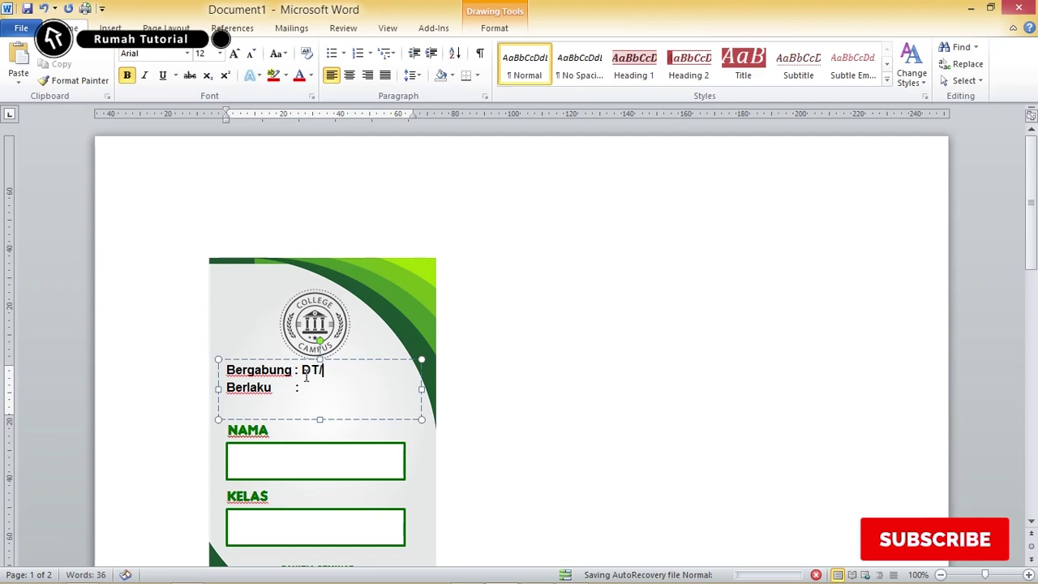
{"action": "type", "text": "MM"}
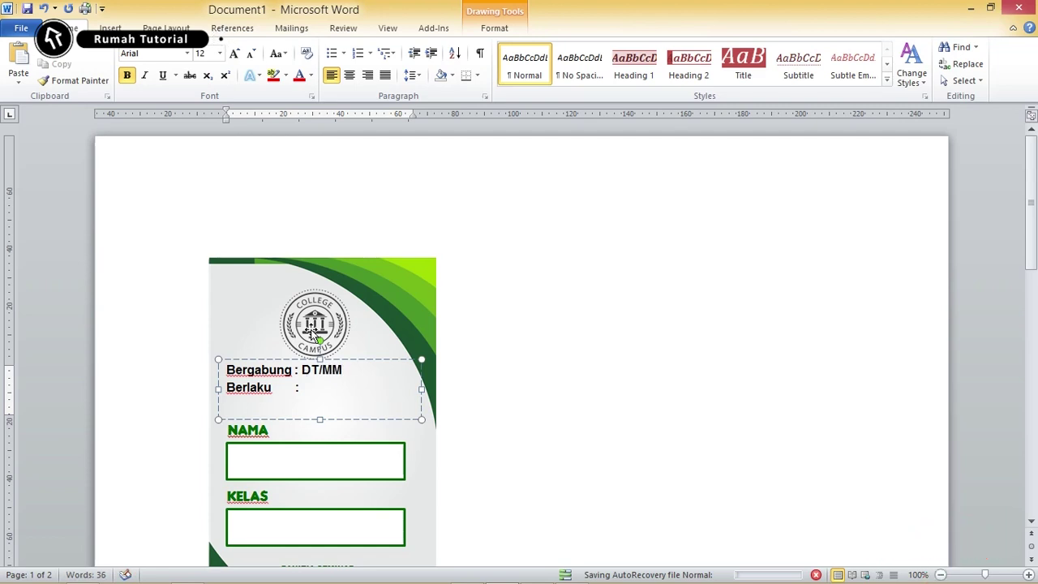
{"action": "type", "text": "/YYYY"}
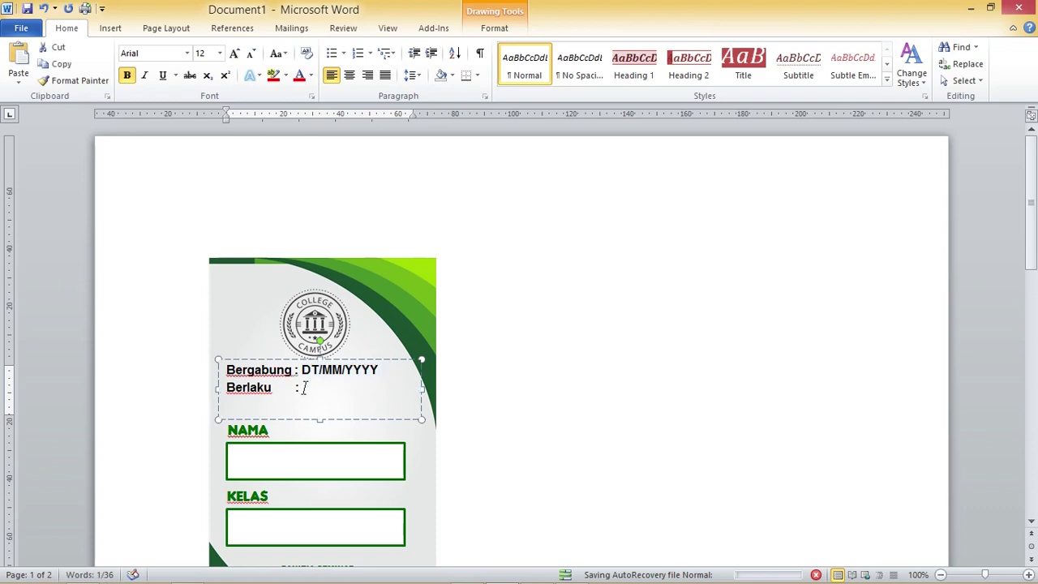
{"action": "key", "text": "ctrl+a"}
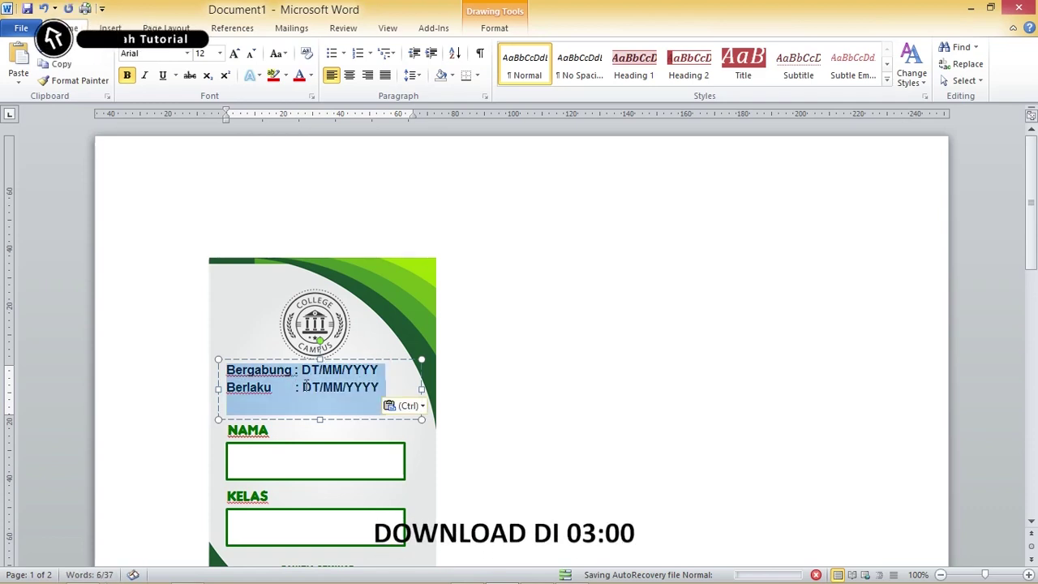
{"action": "key", "text": "ctrl+shift+comma"}
{"action": "key", "text": "ctrl+shift+comma"}
{"action": "key", "text": "ctrl+shift+comma"}
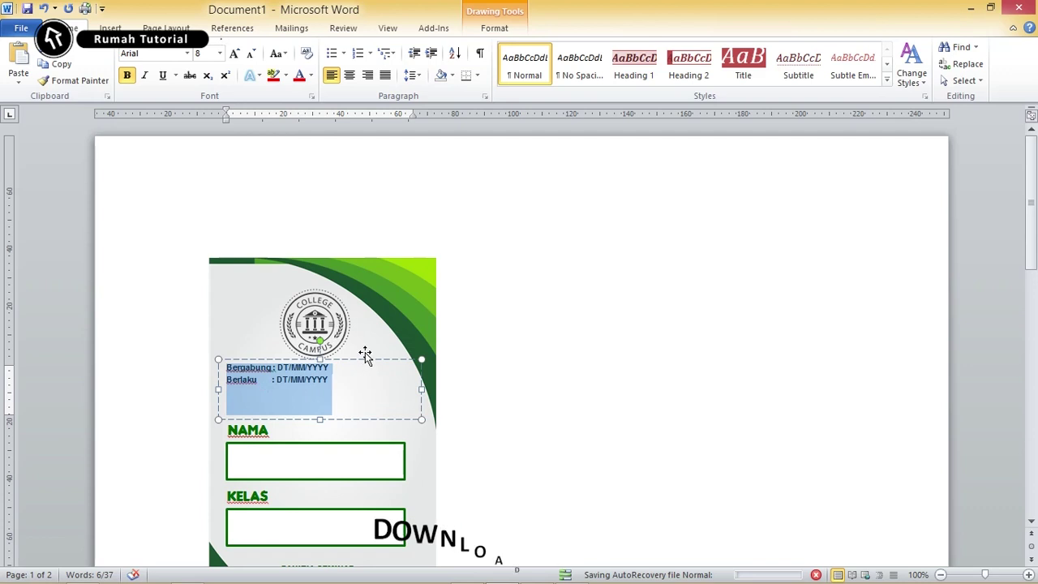
Shift the date text box right under the logo and make it narrower.
{"action": "left_click_drag", "start_coordinate": [363, 359], "coordinate": [411, 365]}
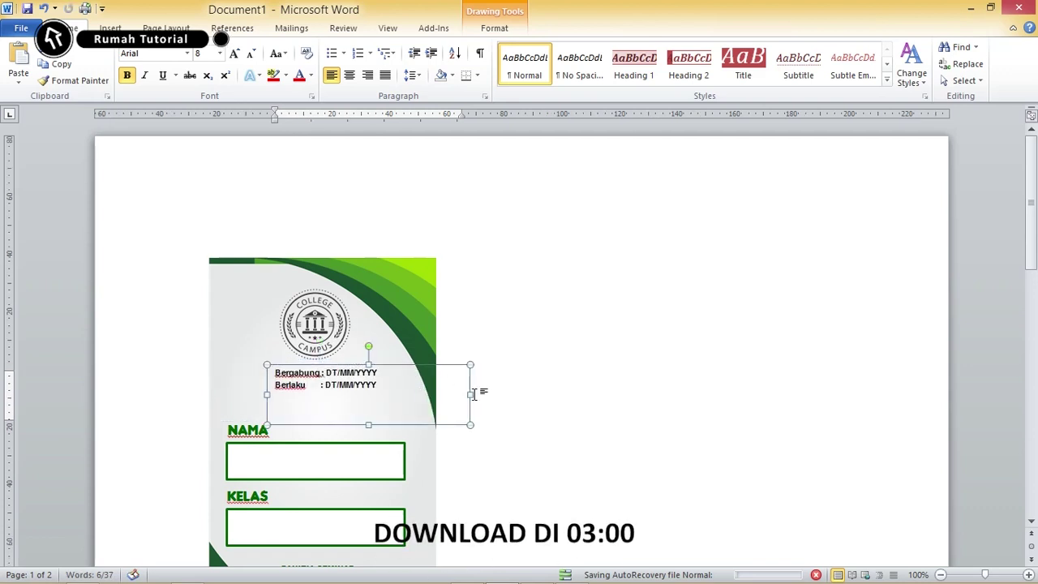
{"action": "left_click_drag", "start_coordinate": [468, 395], "coordinate": [394, 394]}
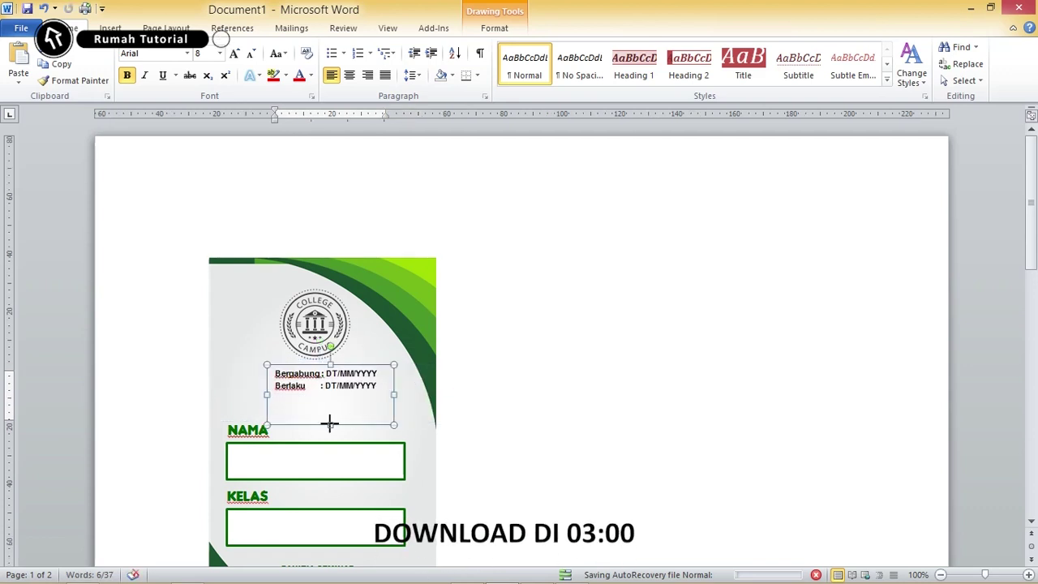
{"action": "left_click", "coordinate": [635, 359]}
Delete the NAMA and KELAS labels with their input boxes from the card back.
{"action": "scroll", "coordinate": [997, 233], "scroll_direction": "down", "scroll_amount": 4}
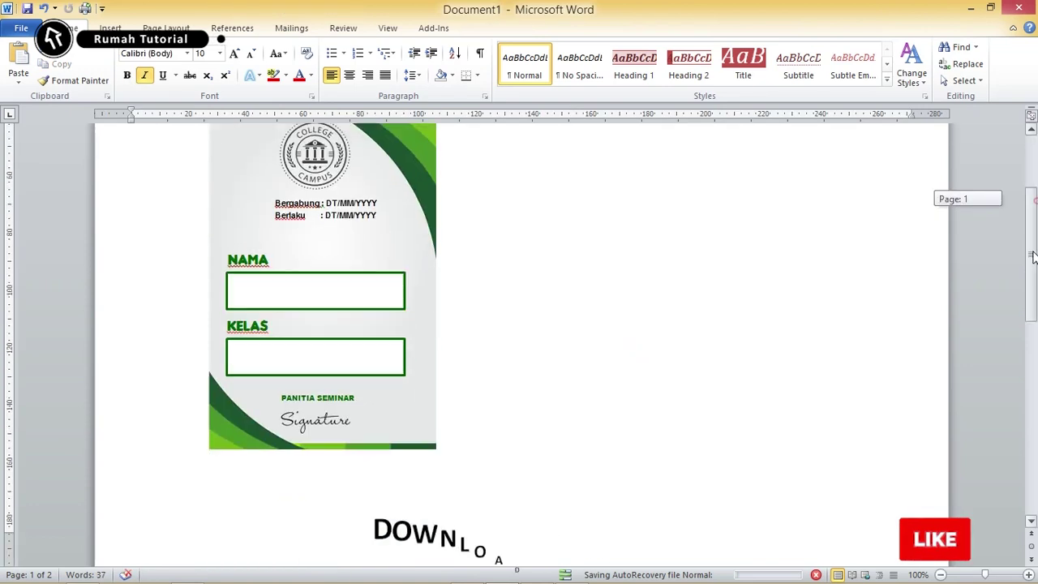
{"action": "left_click", "coordinate": [244, 280]}
{"action": "left_click", "coordinate": [243, 257], "text": "shift"}
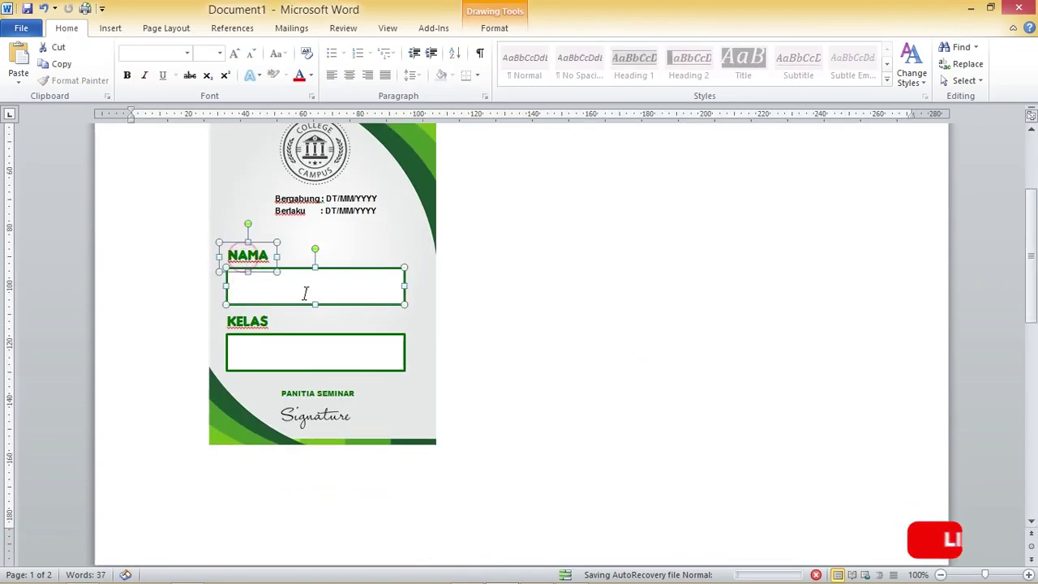
{"action": "key", "text": "Delete"}
{"action": "left_click", "coordinate": [300, 481]}
{"action": "left_click", "coordinate": [247, 461], "text": "shift"}
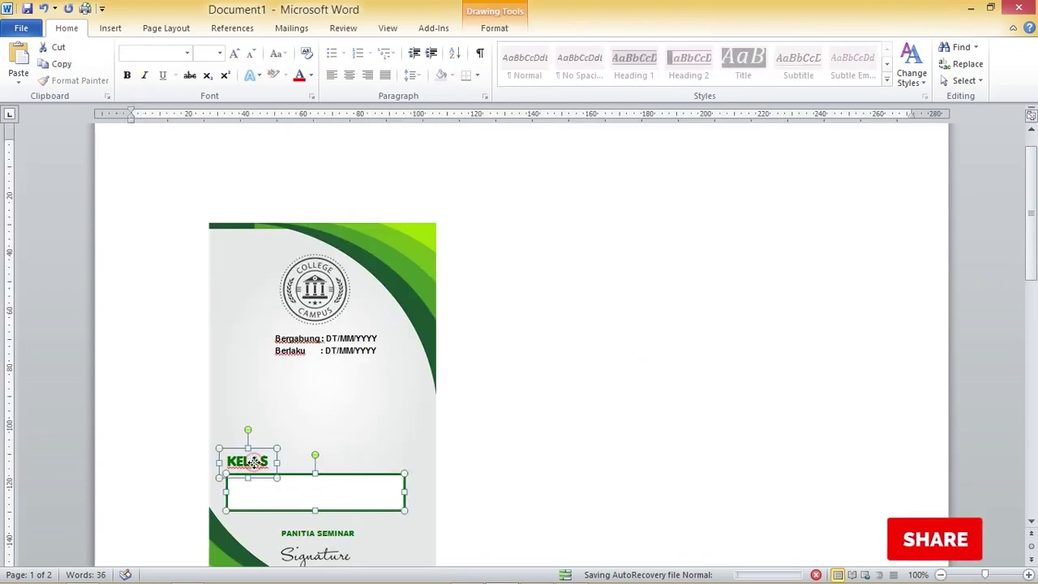
{"action": "key", "text": "Delete"}
Duplicate the dates box below the original and copy the first two lorem ipsum sentences from Notepad.
{"action": "left_click", "coordinate": [284, 354]}
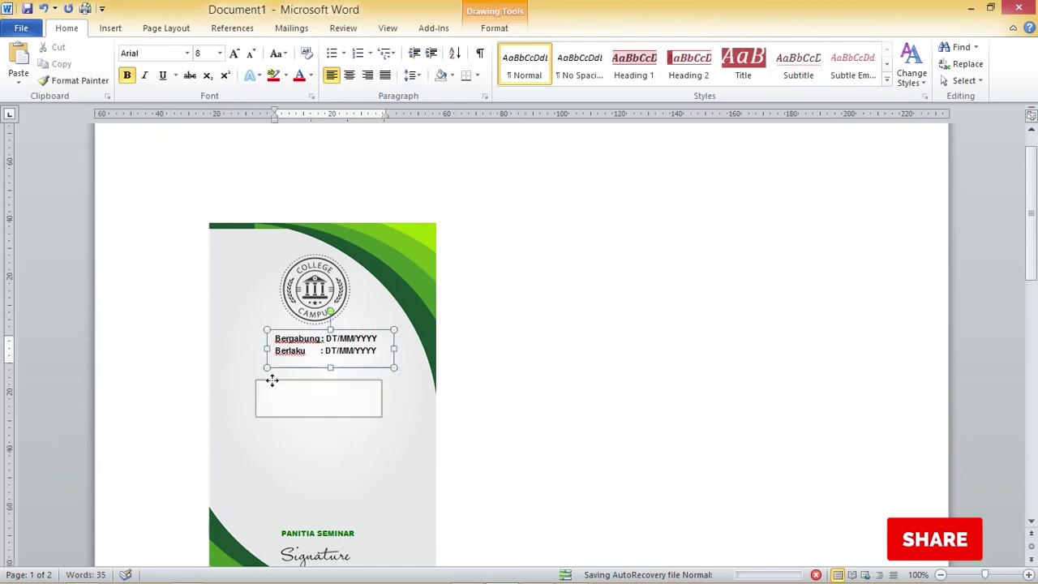
{"action": "left_click_drag", "start_coordinate": [272, 381], "coordinate": [272, 382]}
{"action": "key", "text": "alt+Tab"}
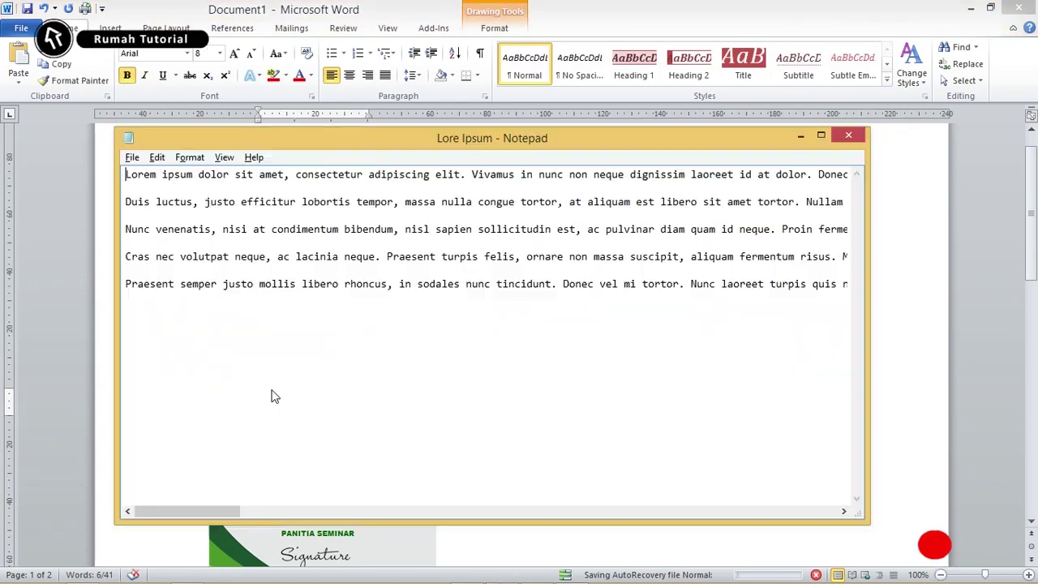
{"action": "left_click_drag", "start_coordinate": [470, 175], "coordinate": [159, 175]}
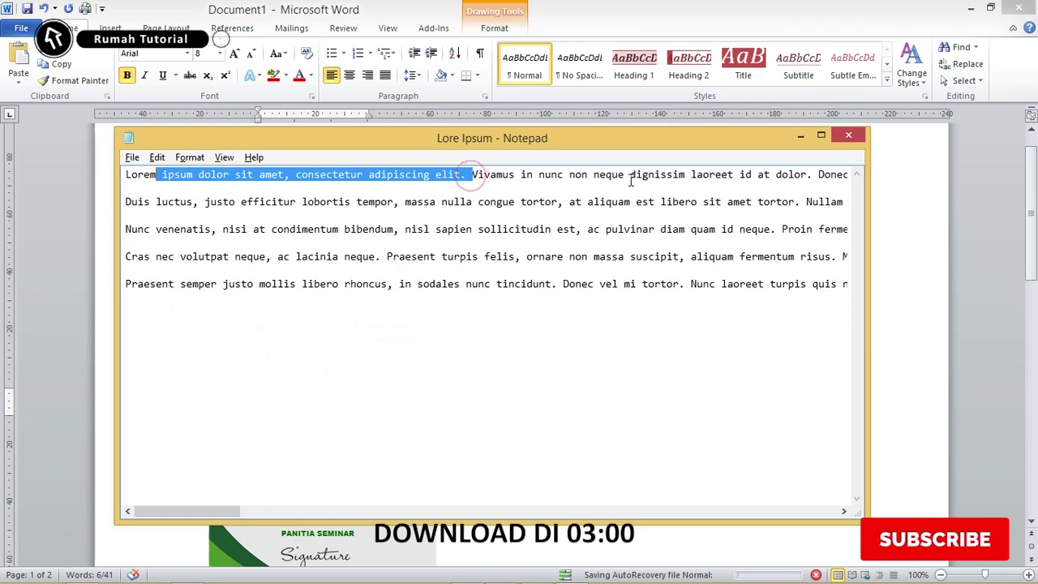
{"action": "left_click_drag", "start_coordinate": [811, 175], "coordinate": [124, 176]}
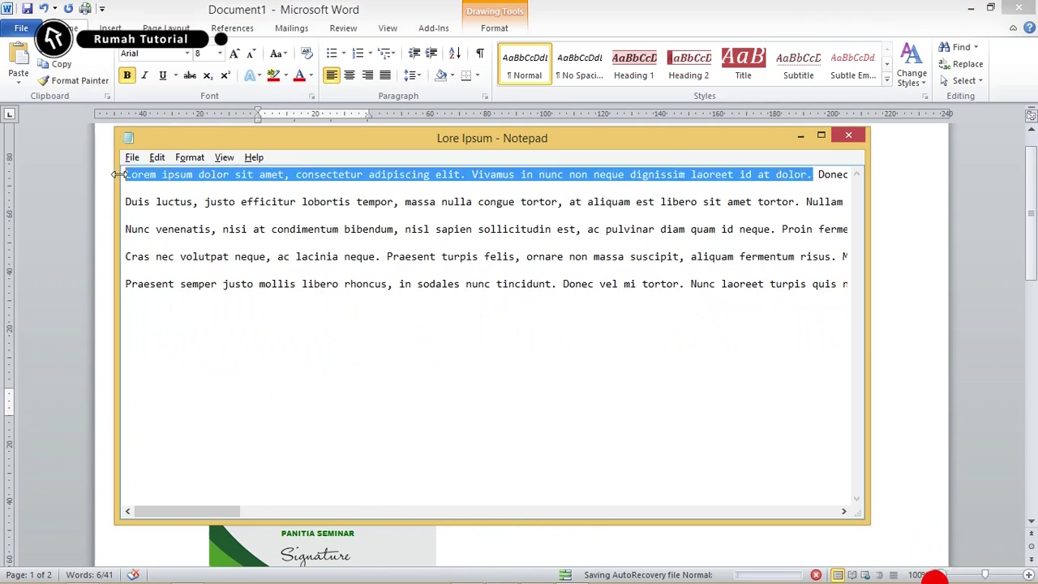
{"action": "left_click", "coordinate": [568, 13]}
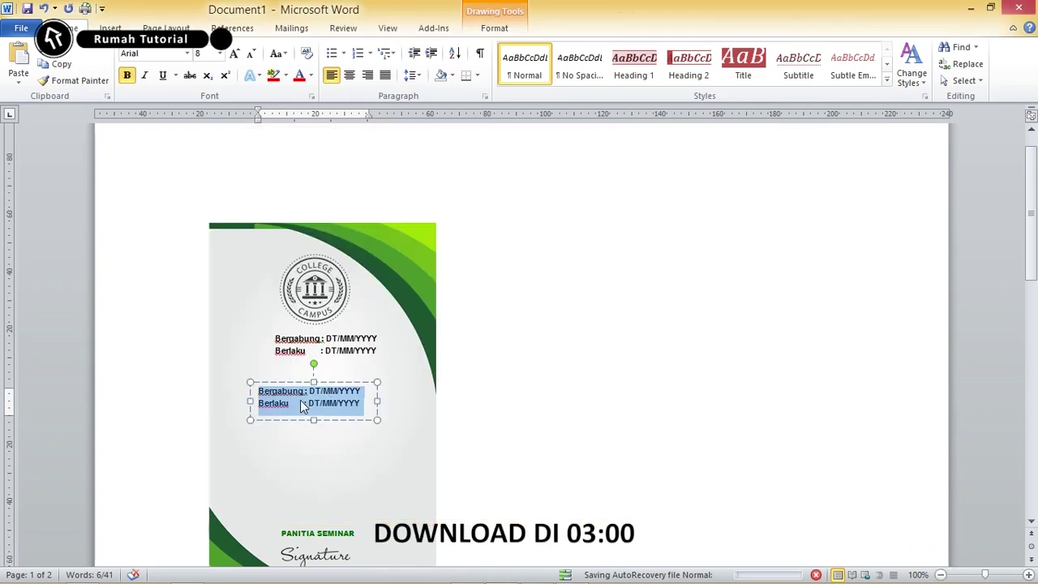
Paste the lorem ipsum text into the copied box, unbold it, bullet it, and enlarge the box.
{"action": "key", "text": "ctrl+v"}
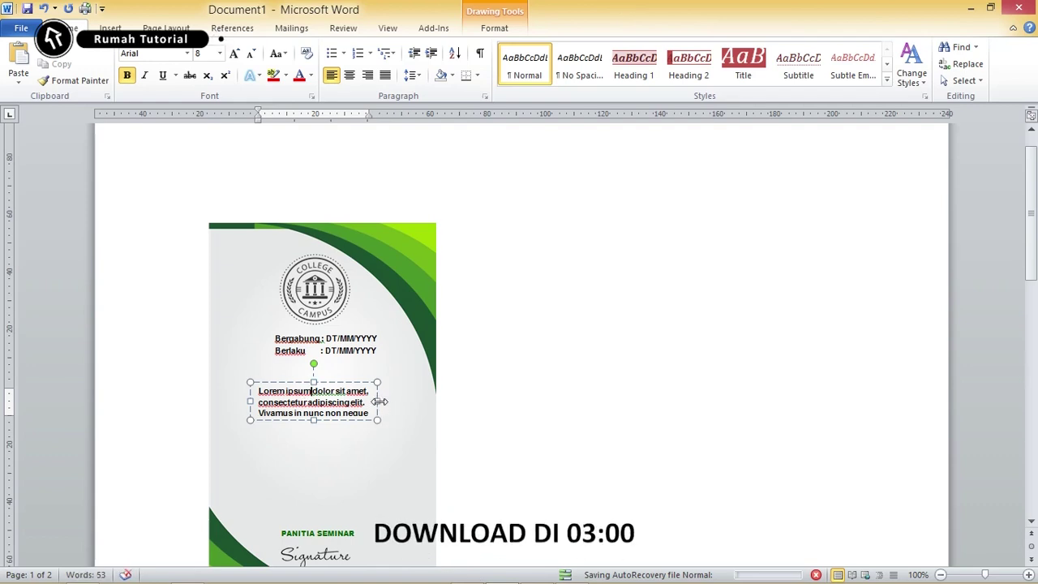
{"action": "left_click_drag", "start_coordinate": [380, 402], "coordinate": [407, 402]}
{"action": "key", "text": "ctrl+a"}
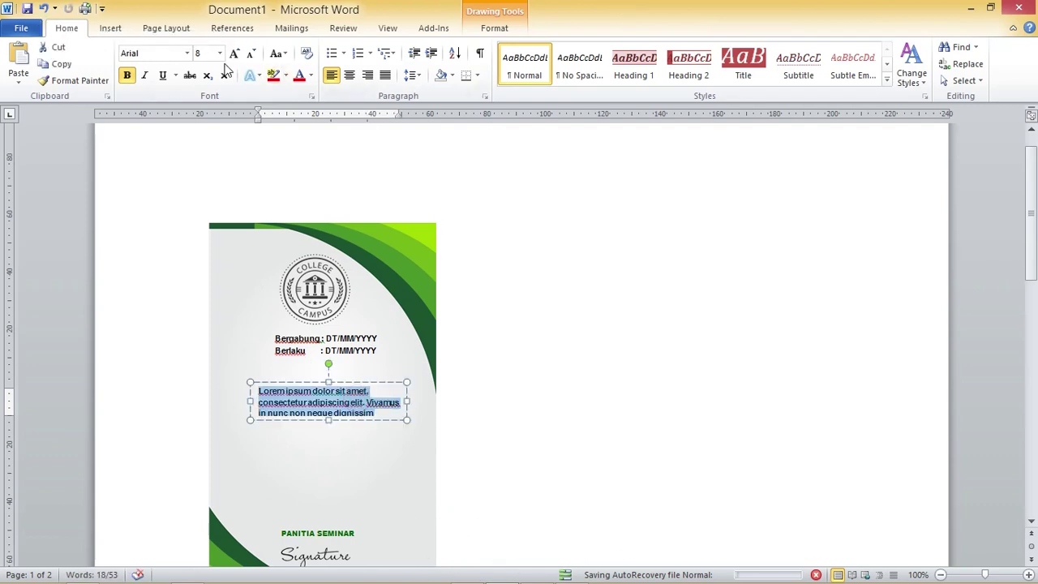
{"action": "key", "text": "ctrl+b"}
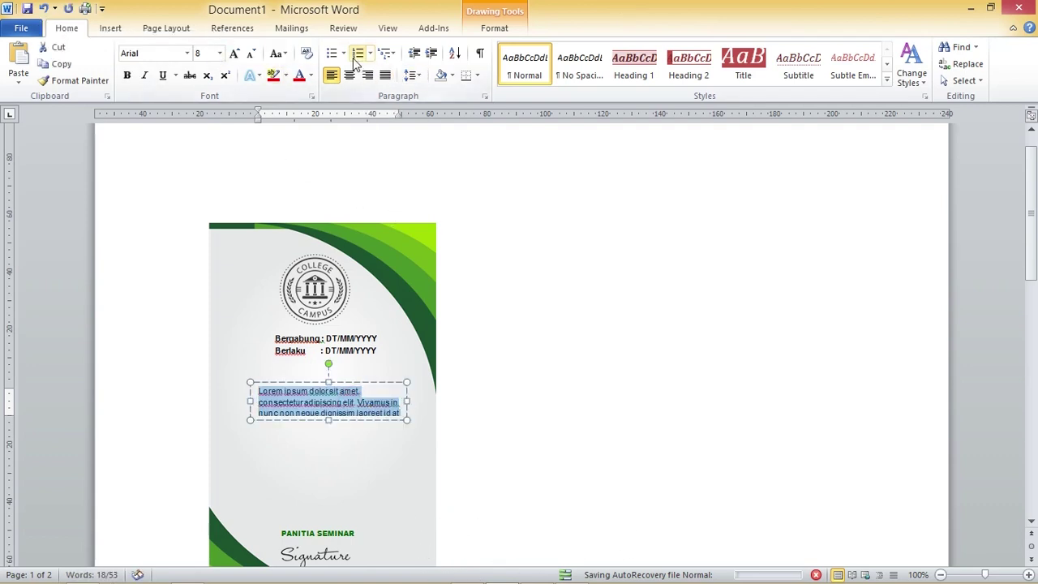
{"action": "left_click", "coordinate": [332, 53]}
{"action": "left_click_drag", "start_coordinate": [323, 424], "coordinate": [324, 440]}
{"action": "left_click", "coordinate": [279, 410]}
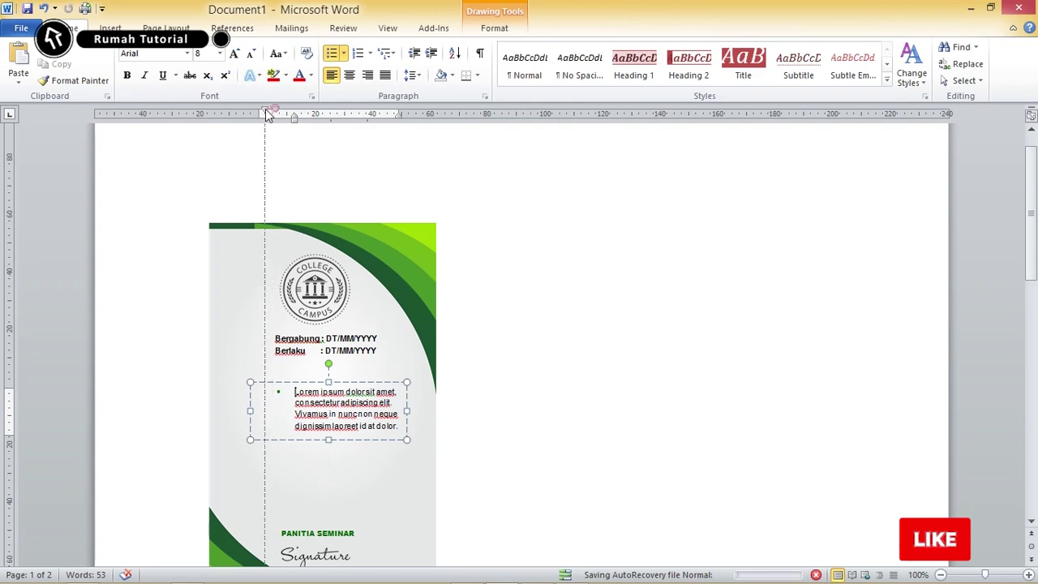
Reduce the bullet indent, widen the box, split the text into two bullets at Vivamus, and reposition it.
{"action": "left_click_drag", "start_coordinate": [256, 114], "coordinate": [260, 114]}
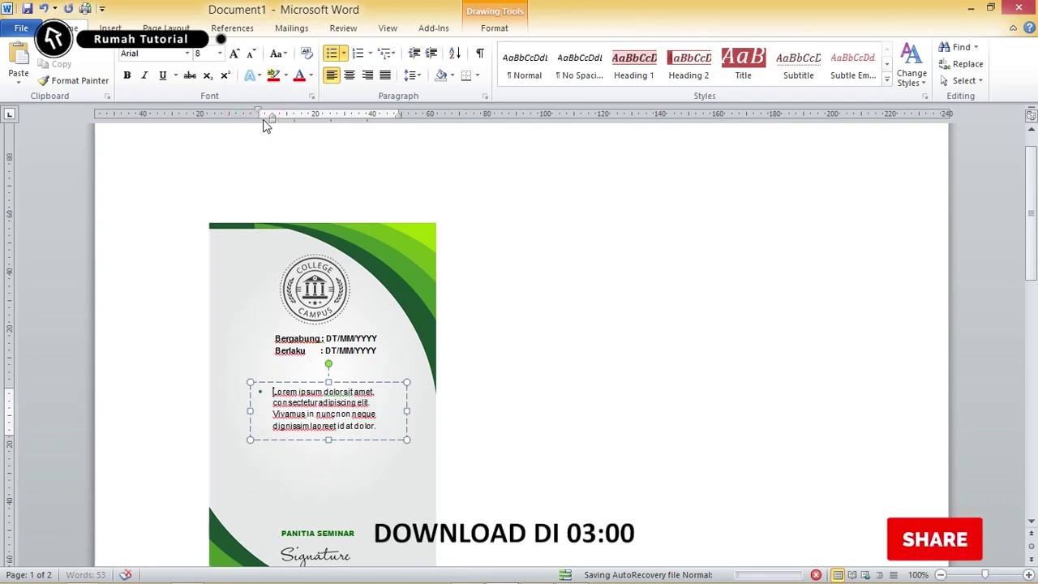
{"action": "left_click_drag", "start_coordinate": [407, 411], "coordinate": [450, 410]}
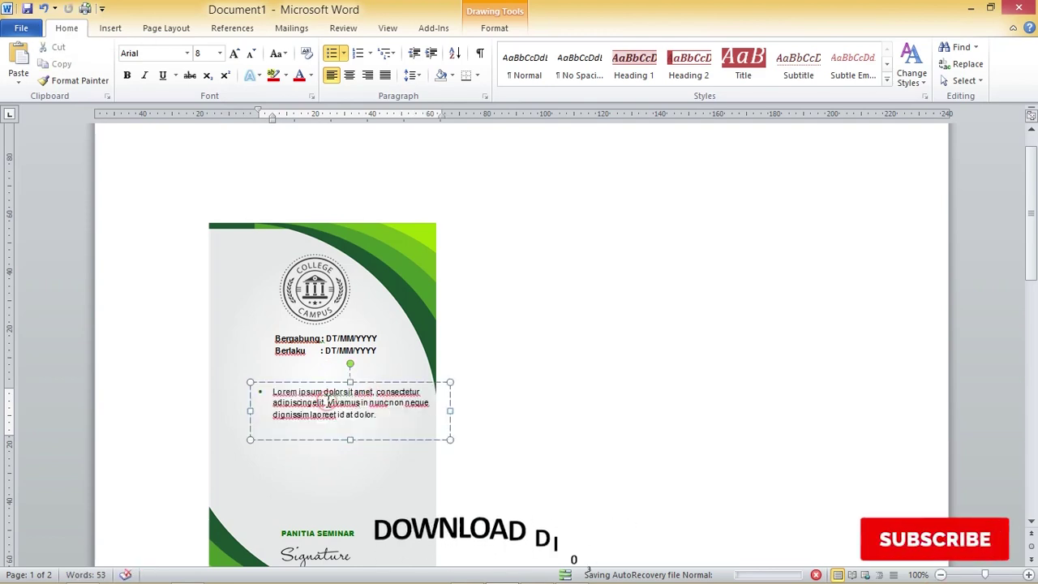
{"action": "left_click", "coordinate": [327, 402]}
{"action": "key", "text": "Return"}
{"action": "left_click_drag", "start_coordinate": [322, 386], "coordinate": [298, 390]}
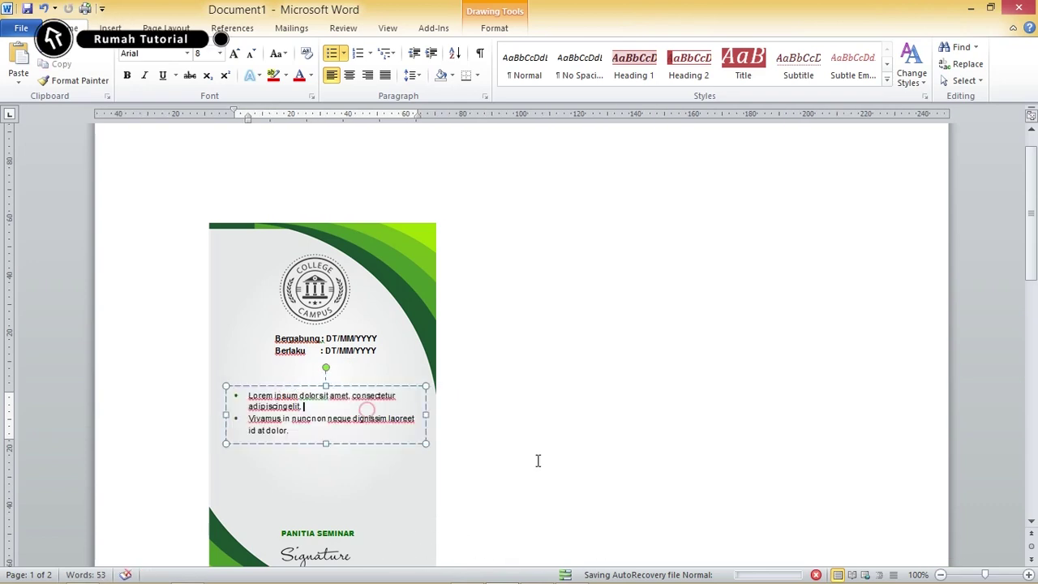
{"action": "left_click_drag", "start_coordinate": [389, 389], "coordinate": [389, 402]}
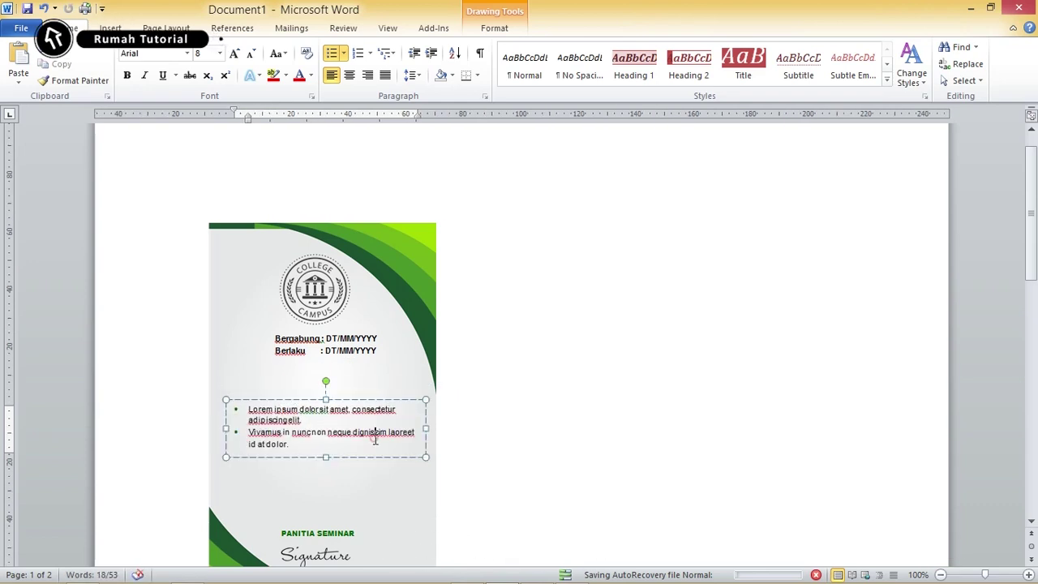
Enlarge the bulleted text to 9 pt and select the PANITIA SEMINAR label.
{"action": "key", "text": "ctrl+a"}
{"action": "key", "text": "ctrl+bracketright"}
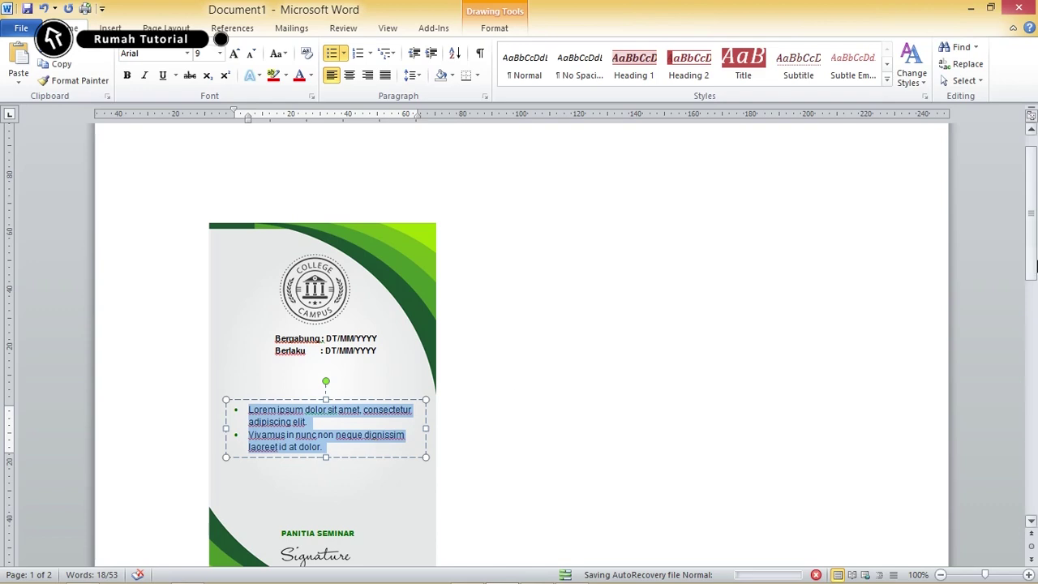
{"action": "scroll", "coordinate": [1035, 244], "scroll_direction": "down", "scroll_amount": 2}
{"action": "left_click", "coordinate": [290, 450]}
Move the PANITIA SEMINAR signature block higher on the card.
{"action": "left_click", "coordinate": [315, 470], "text": "shift"}
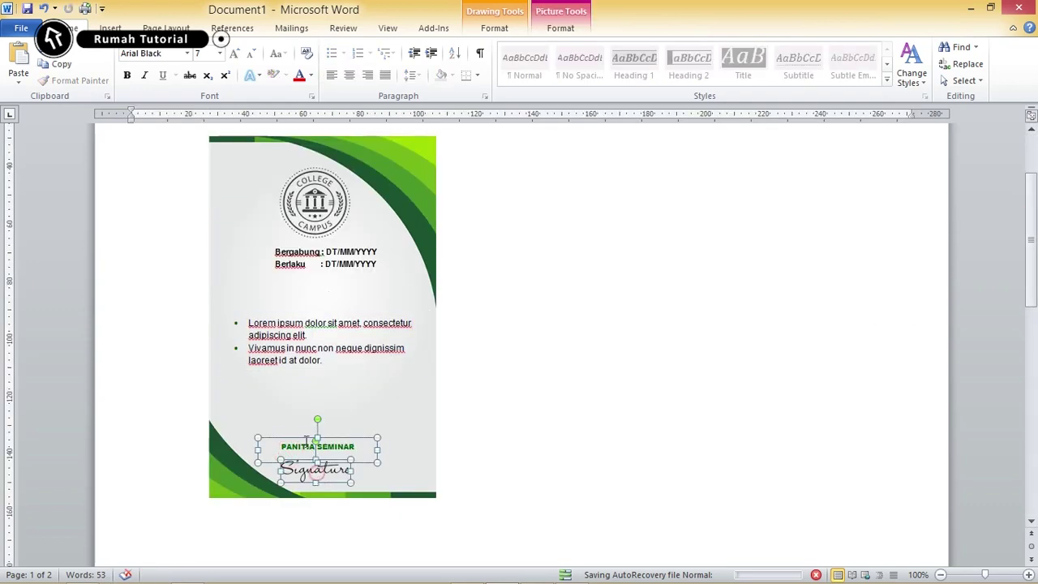
{"action": "left_click_drag", "start_coordinate": [302, 436], "coordinate": [302, 391]}
{"action": "left_click", "coordinate": [471, 373]}
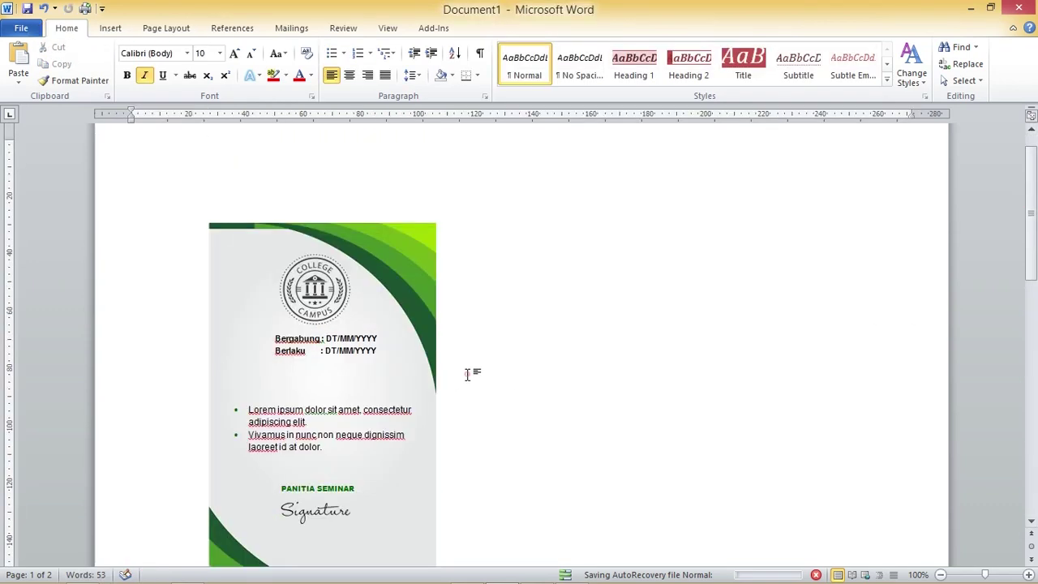
Group the background, logo, dates, bullets and signature into one card object.
{"action": "scroll", "coordinate": [466, 374], "scroll_direction": "down", "scroll_amount": 3}
{"action": "scroll", "coordinate": [467, 374], "scroll_direction": "down", "scroll_amount": 1}
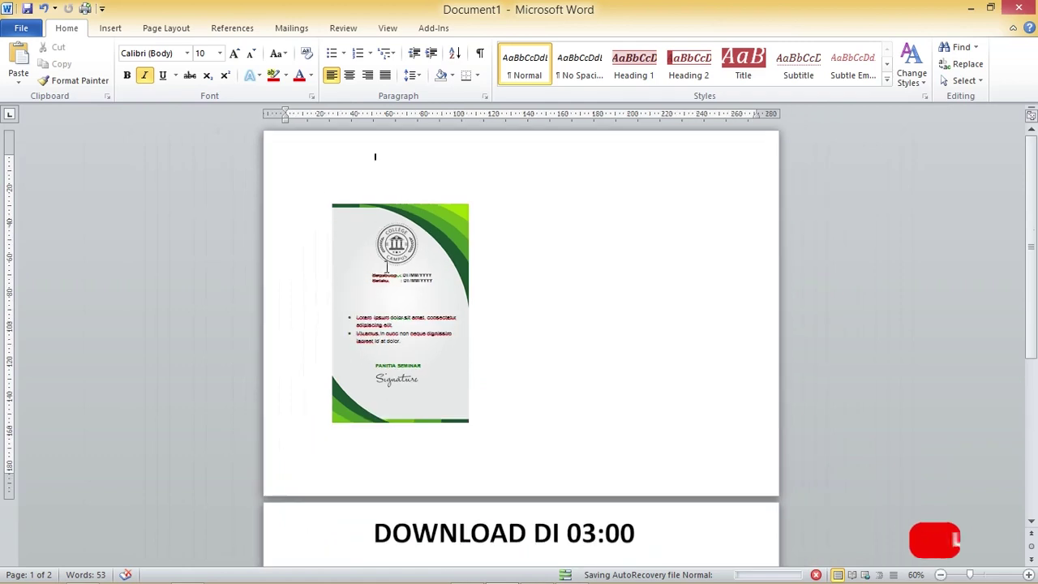
{"action": "left_click", "coordinate": [344, 213]}
{"action": "left_click", "coordinate": [403, 278], "text": "shift"}
{"action": "left_click", "coordinate": [404, 331], "text": "shift"}
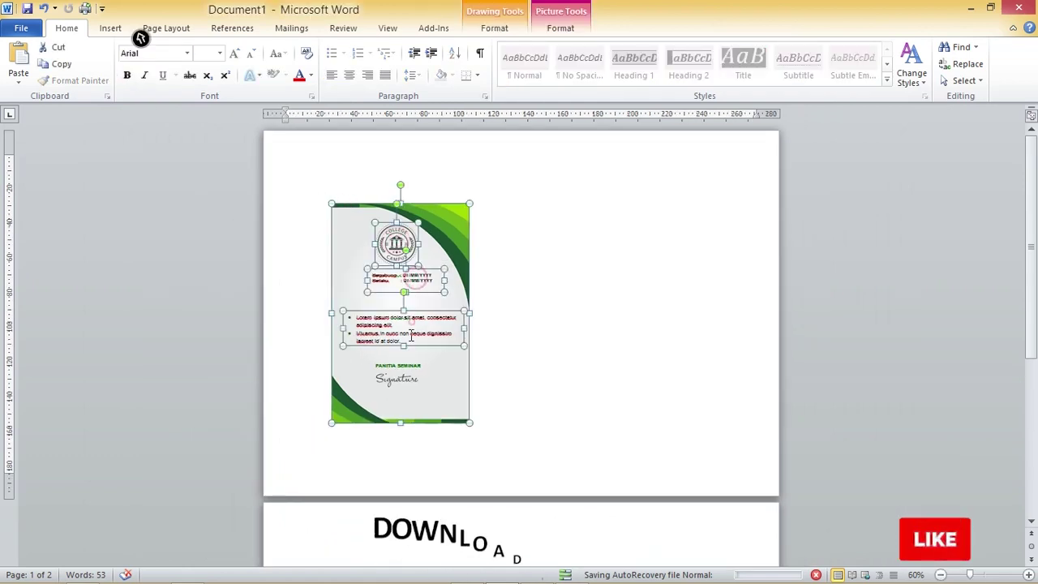
{"action": "left_click", "coordinate": [402, 369], "text": "shift"}
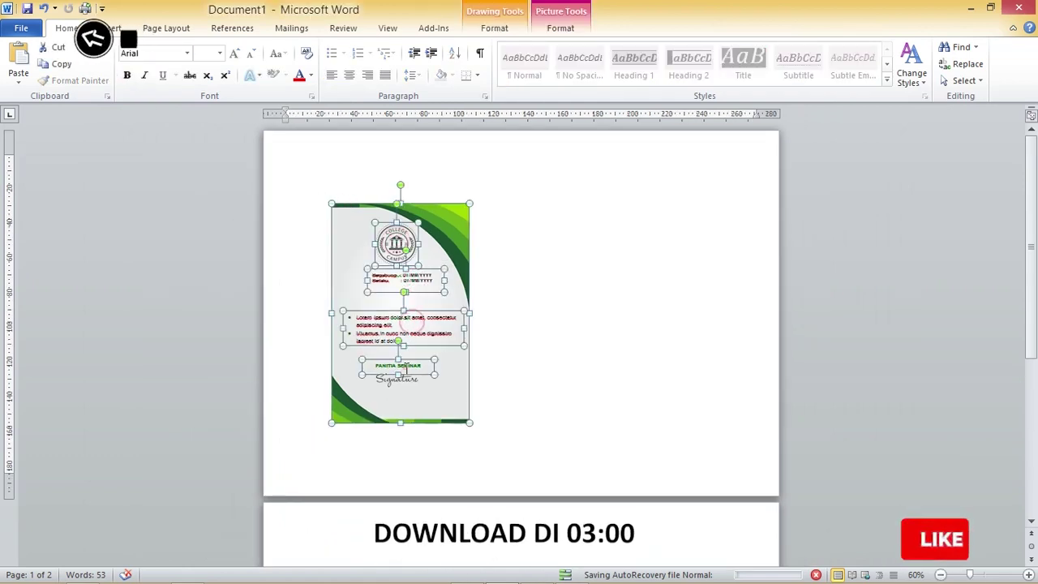
{"action": "right_click", "coordinate": [428, 235]}
{"action": "left_click", "coordinate": [491, 315]}
{"action": "left_click", "coordinate": [598, 316]}
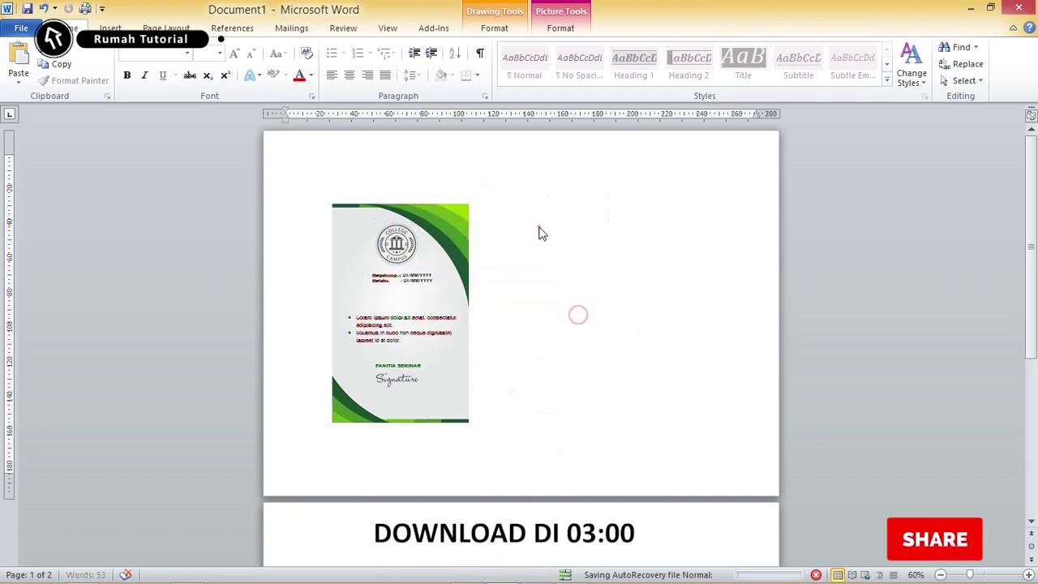
Copy the card to make three side by side and group all three together.
{"action": "mouse_move", "coordinate": [412, 201]}
{"action": "left_mouse_down"}
{"action": "mouse_move", "coordinate": [381, 201]}
{"action": "mouse_move", "coordinate": [674, 197]}
{"action": "left_mouse_up"}
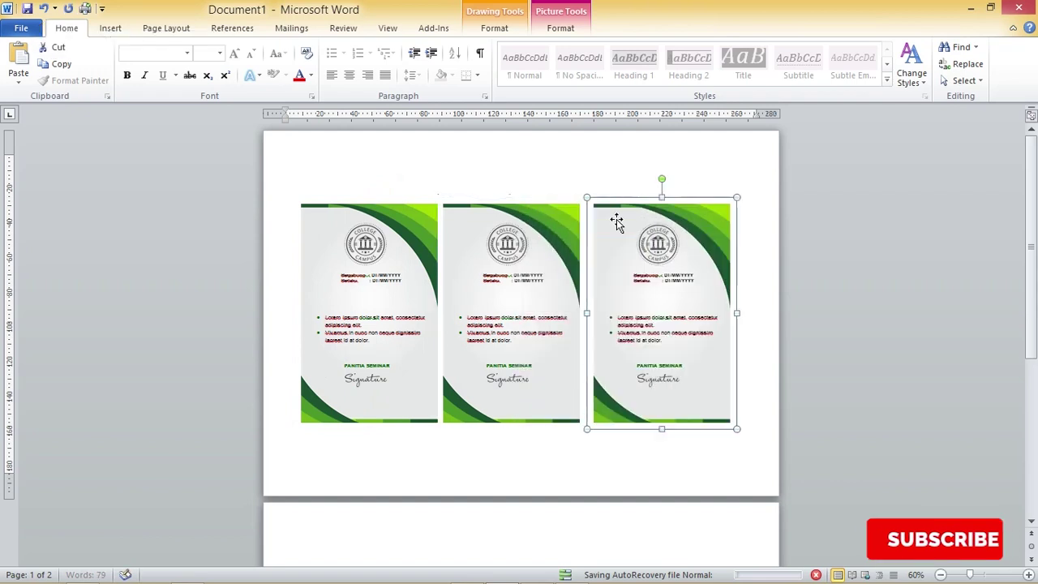
{"action": "left_click", "coordinate": [493, 217]}
{"action": "left_click", "coordinate": [391, 231], "text": "shift"}
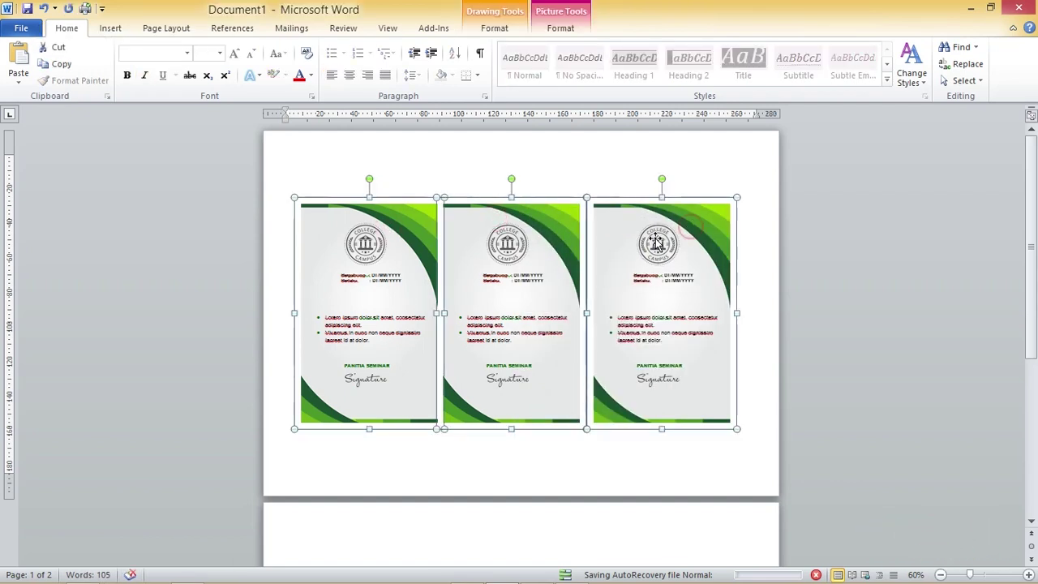
{"action": "right_click", "coordinate": [657, 235]}
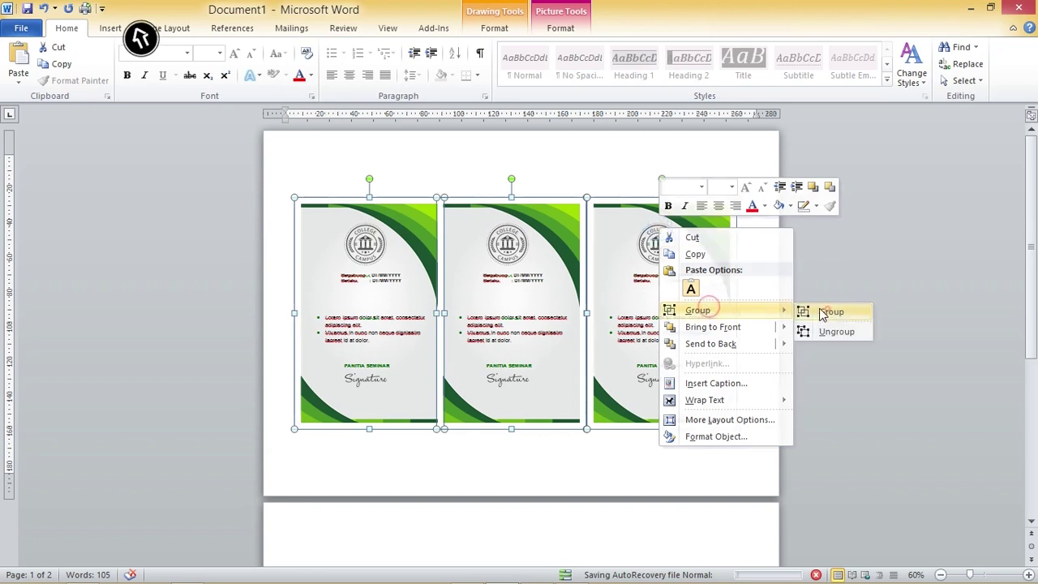
{"action": "left_click", "coordinate": [824, 310]}
Position the three-card group Middle Center on the page and review both pages.
{"action": "left_click", "coordinate": [560, 28]}
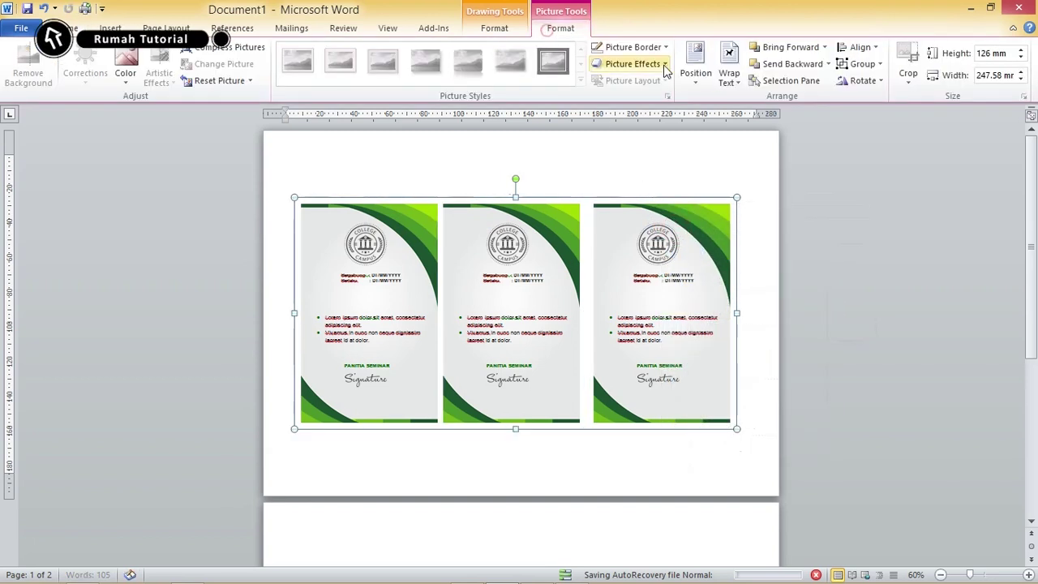
{"action": "left_click", "coordinate": [697, 75]}
{"action": "left_click", "coordinate": [743, 226]}
{"action": "left_click", "coordinate": [645, 178]}
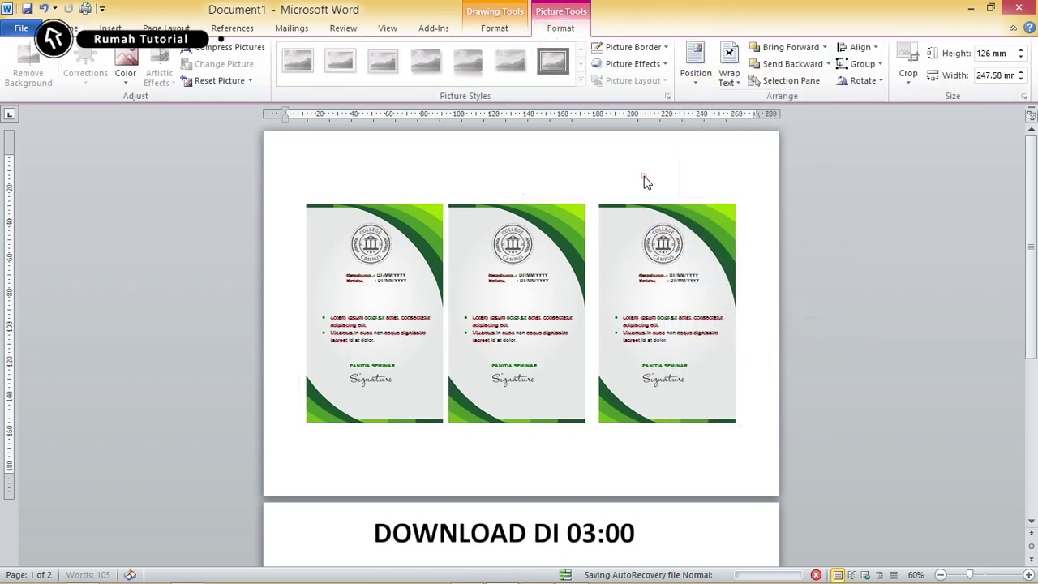
{"action": "scroll", "coordinate": [645, 176], "scroll_direction": "down", "scroll_amount": 2}
{"action": "scroll", "coordinate": [651, 171], "scroll_direction": "down", "scroll_amount": 2}
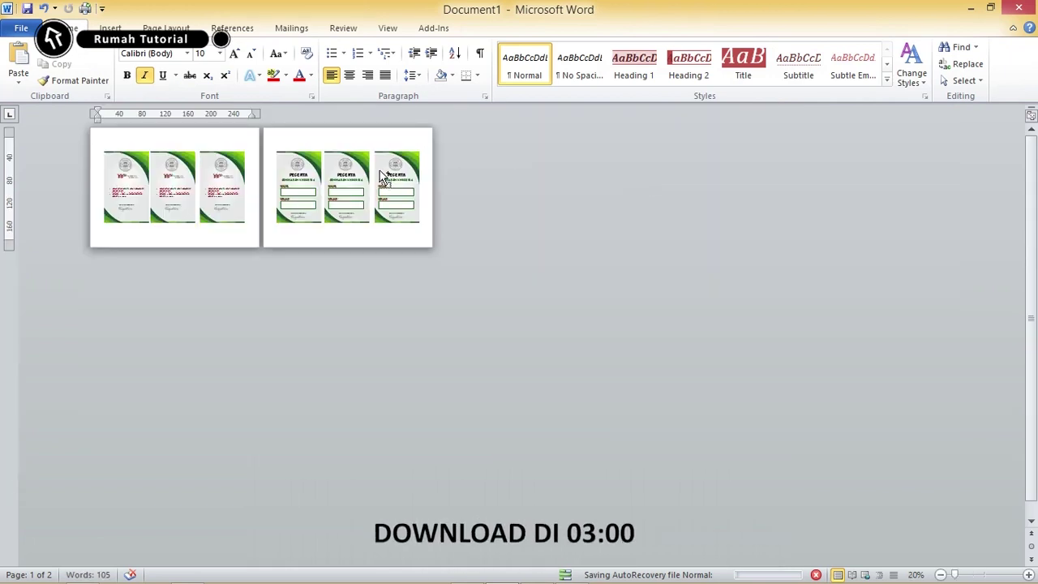
{"action": "scroll", "coordinate": [384, 178], "scroll_direction": "up", "scroll_amount": 1}
{"action": "scroll", "coordinate": [384, 179], "scroll_direction": "up", "scroll_amount": 1}
{"action": "scroll", "coordinate": [384, 179], "scroll_direction": "up", "scroll_amount": 1}
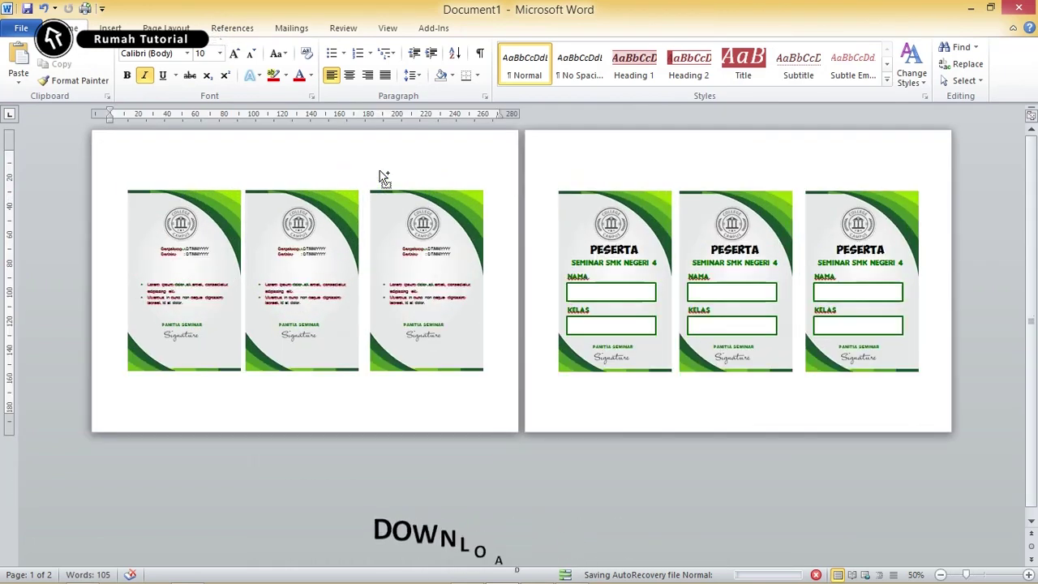
{"action": "scroll", "coordinate": [385, 178], "scroll_direction": "up", "scroll_amount": 1}
{"action": "scroll", "coordinate": [398, 173], "scroll_direction": "down", "scroll_amount": 1}
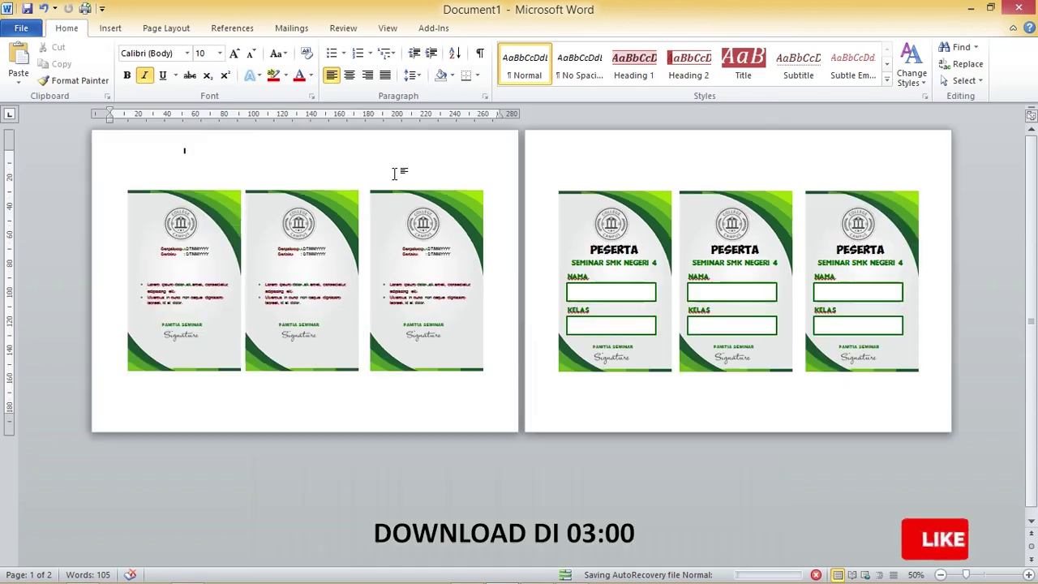